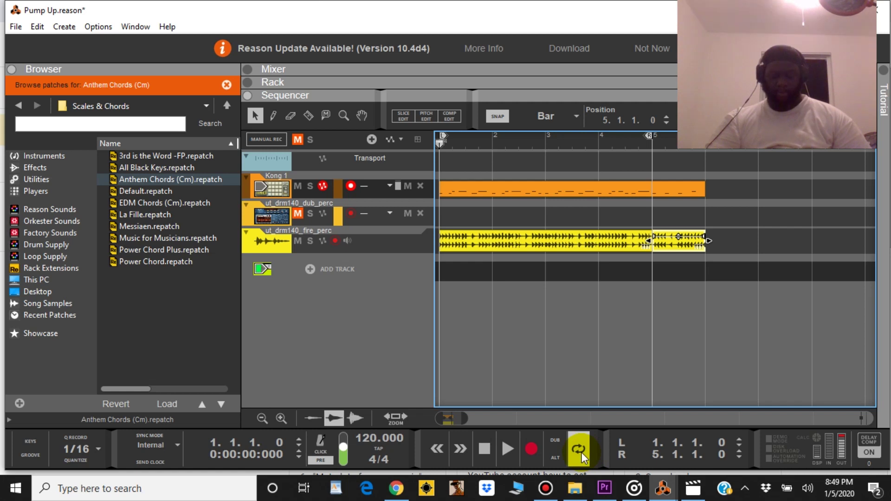
# Play the bars 1 to 5 loop, return to the start and select the four-bar Kong 1 and ut_drm140_fire_perc clips
pyautogui.click(517, 454)
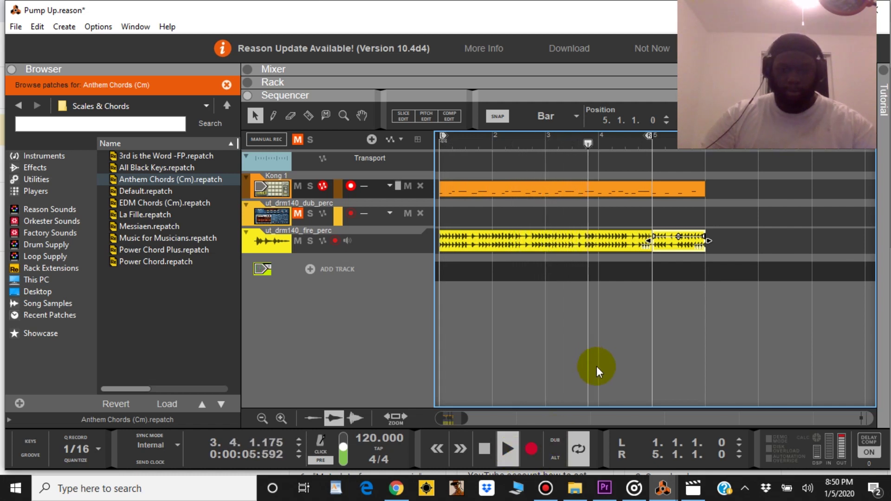
pyautogui.doubleClick(484, 449)
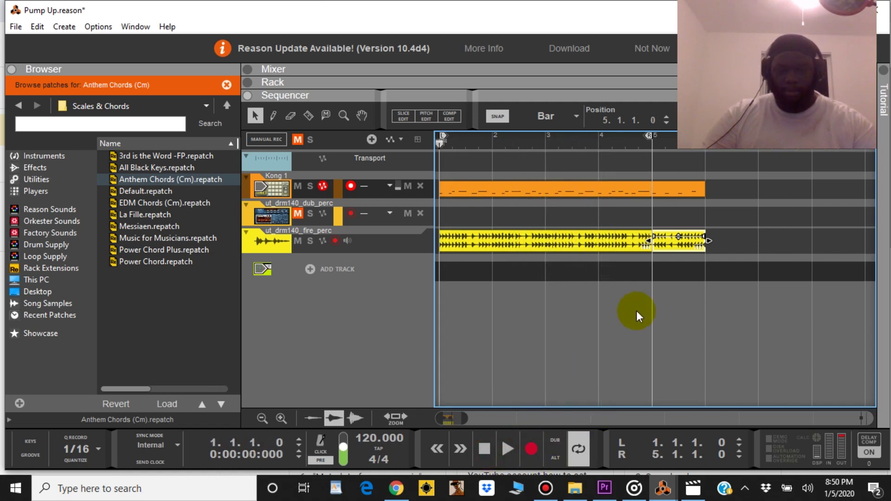
pyautogui.moveTo(624, 284); pyautogui.dragTo(458, 149)
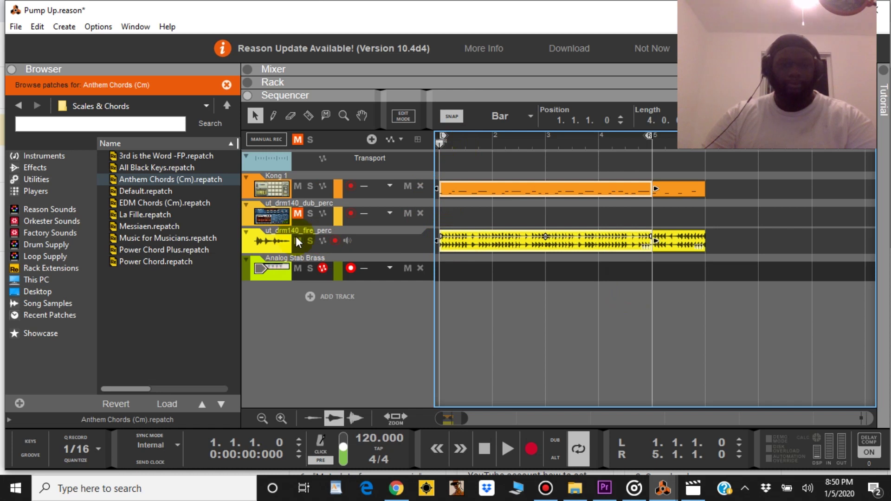
# Check the ut_drm140_fire_perc track's input level and the Bandicam recording window, and reselect the Analog Stab Brass track
pyautogui.click(275, 244)
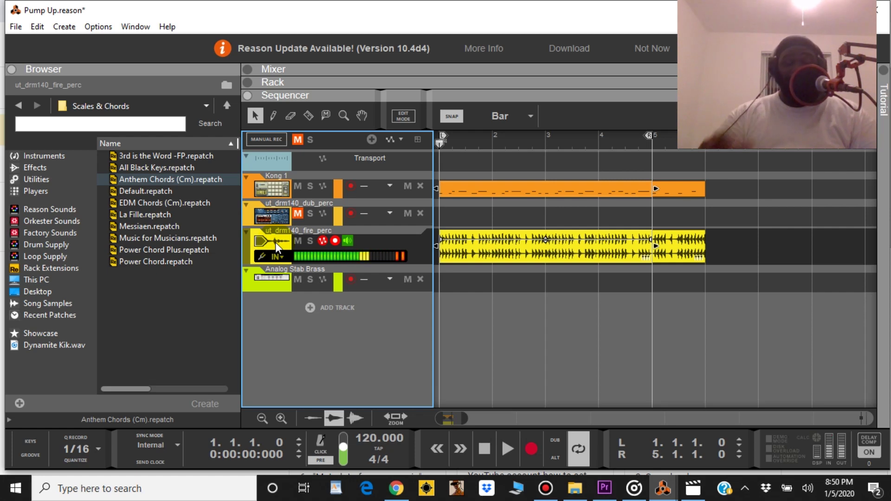
pyautogui.click(545, 490)
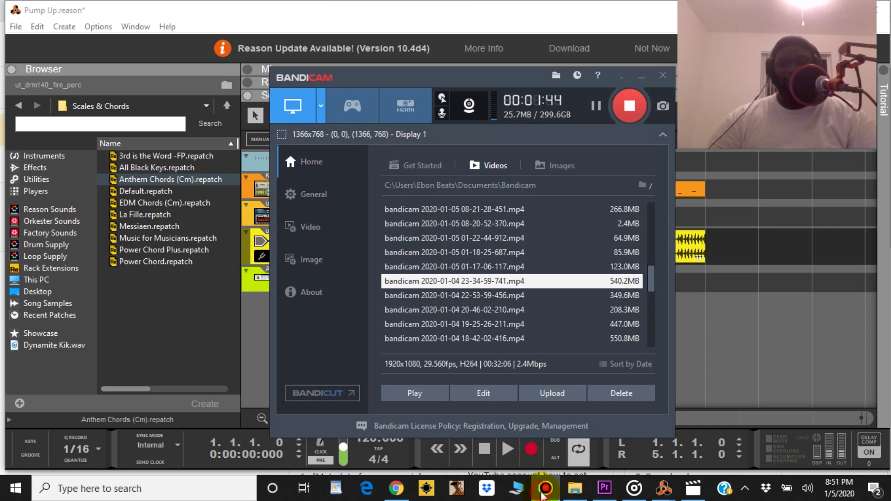
pyautogui.click(544, 492)
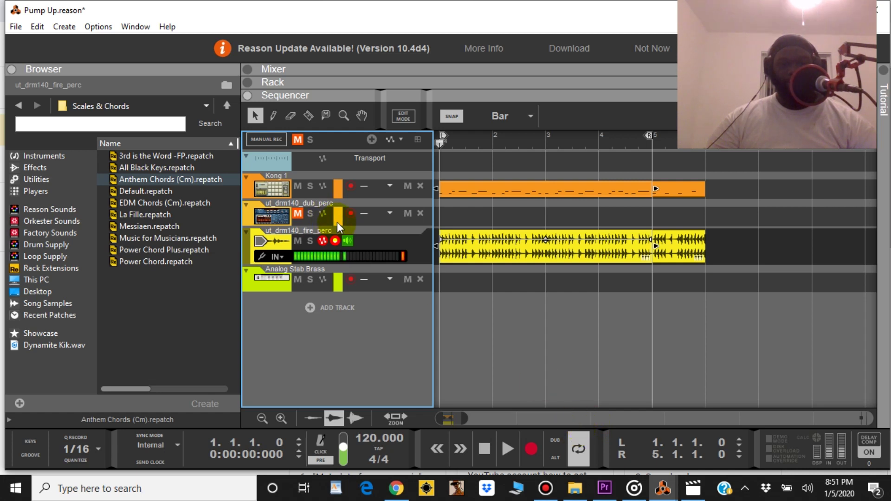
pyautogui.click(347, 240)
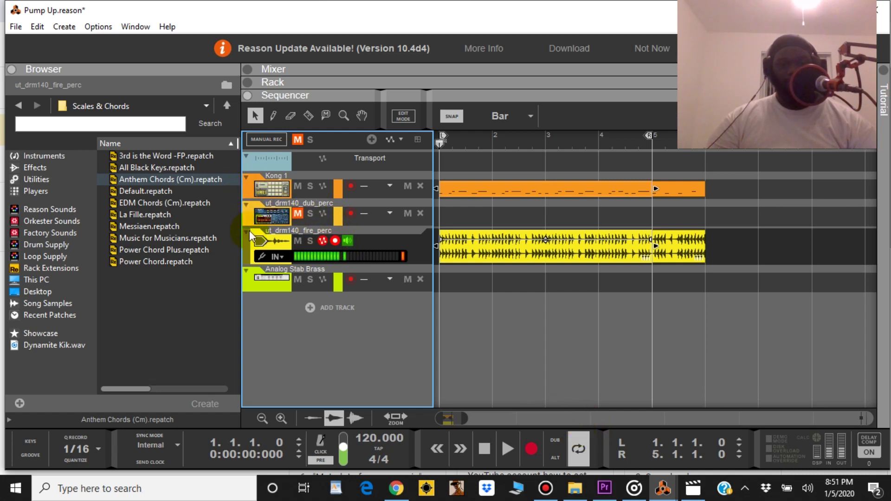
pyautogui.click(243, 284)
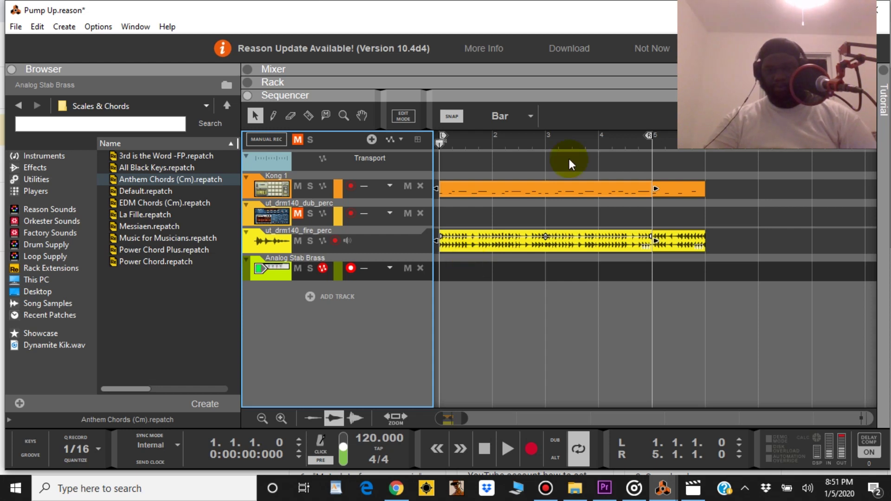
# Replace the one-bar Kong 1 and ut_drm140_fire_perc clips at bar 5 with copies of their four-bar clips
pyautogui.moveTo(623, 274); pyautogui.dragTo(458, 185)
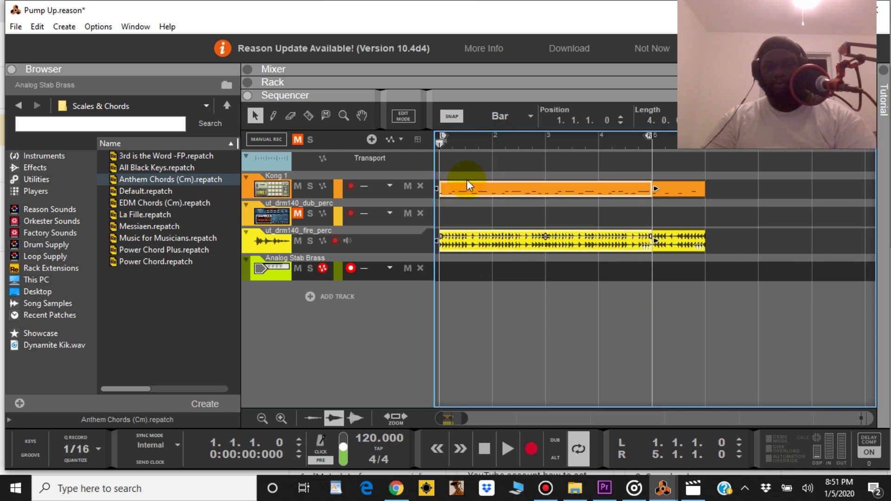
pyautogui.moveTo(658, 216); pyautogui.dragTo(754, 196)
pyautogui.moveTo(700, 296); pyautogui.dragTo(683, 191)
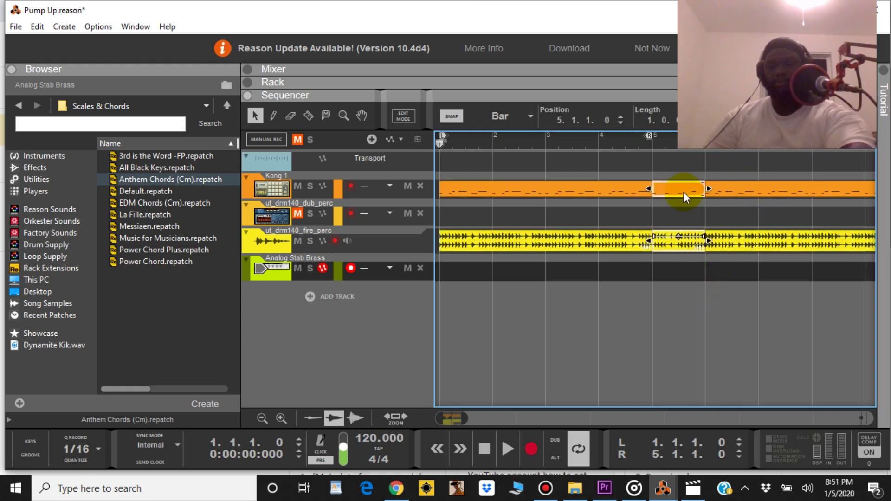
pyautogui.press('Delete')
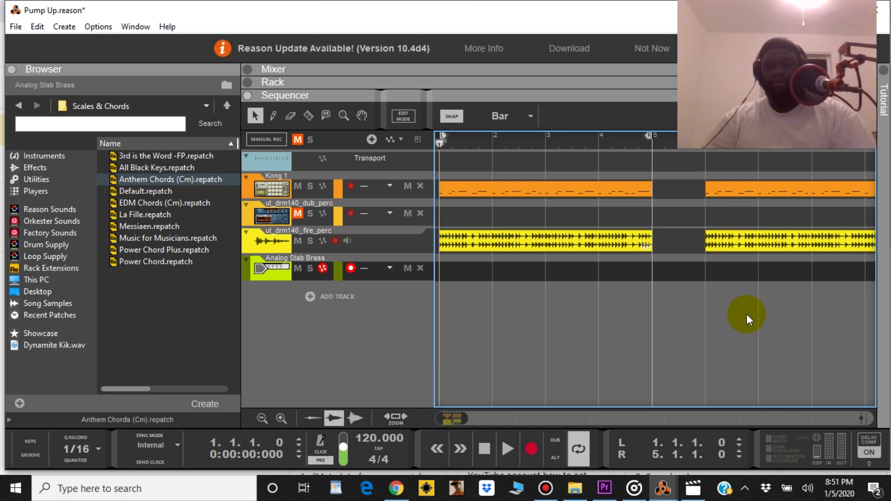
pyautogui.moveTo(744, 312); pyautogui.dragTo(694, 187)
# Extend the loop's end to bar 9 and play the arrangement briefly from the start
pyautogui.moveTo(662, 137); pyautogui.dragTo(730, 148)
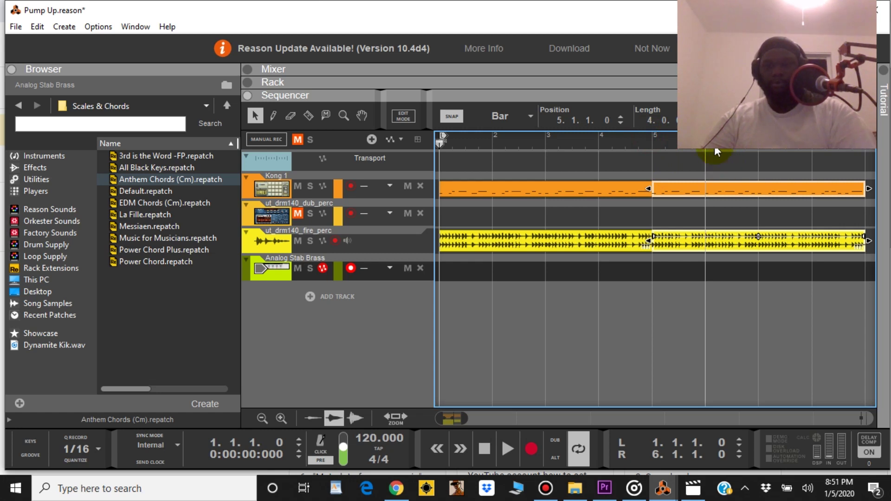
pyautogui.moveTo(705, 134); pyautogui.dragTo(814, 170)
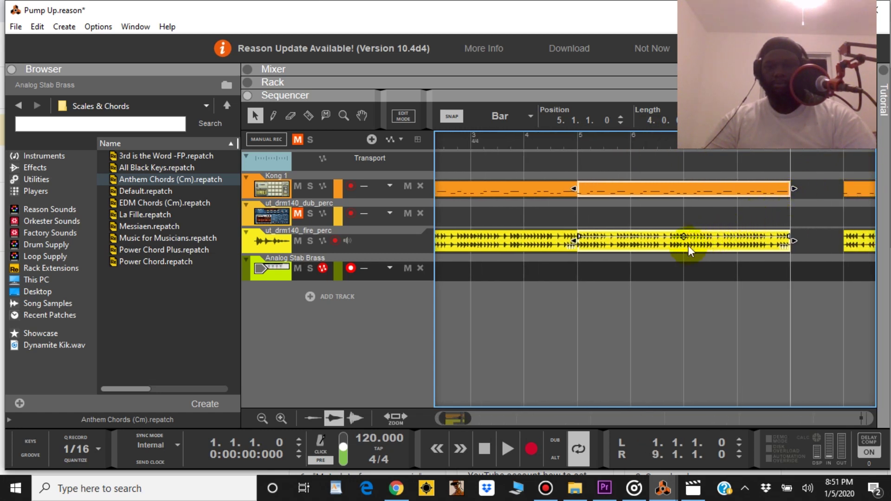
pyautogui.click(486, 448)
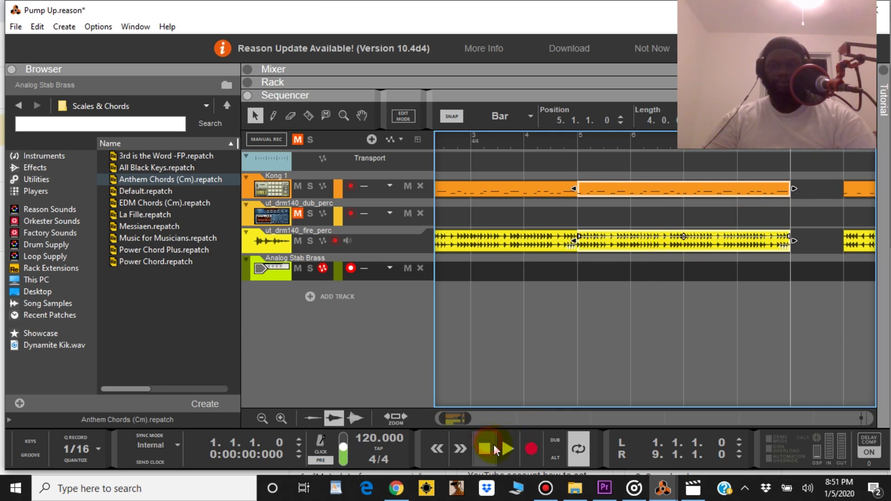
pyautogui.click(499, 453)
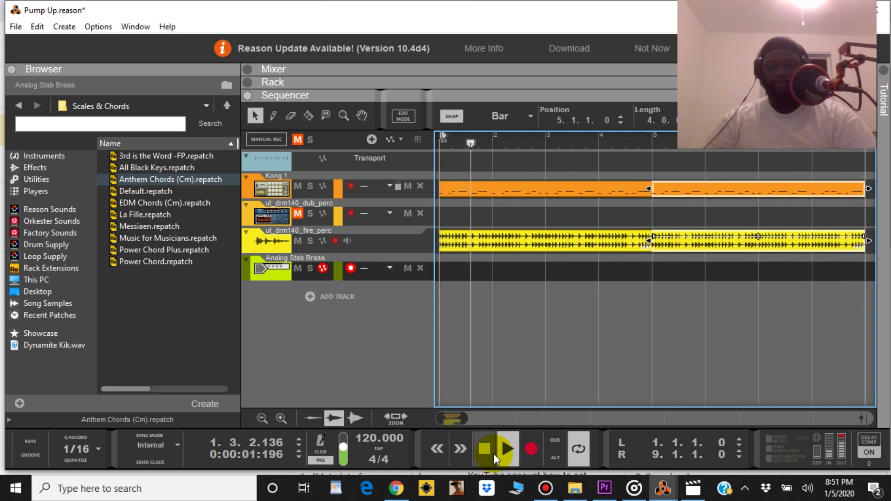
pyautogui.click(493, 453)
pyautogui.click(493, 454)
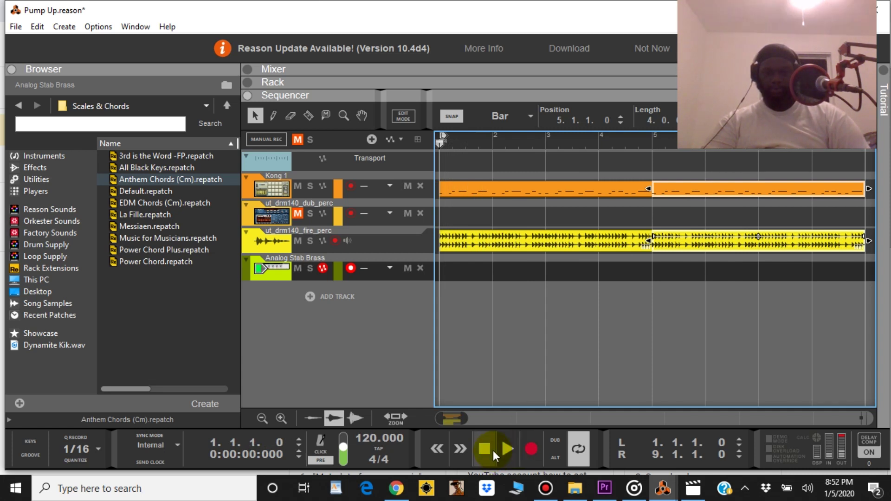
# Record an eight-bar take on the Analog Stab Brass track and play it back from bar 1
pyautogui.click(527, 447)
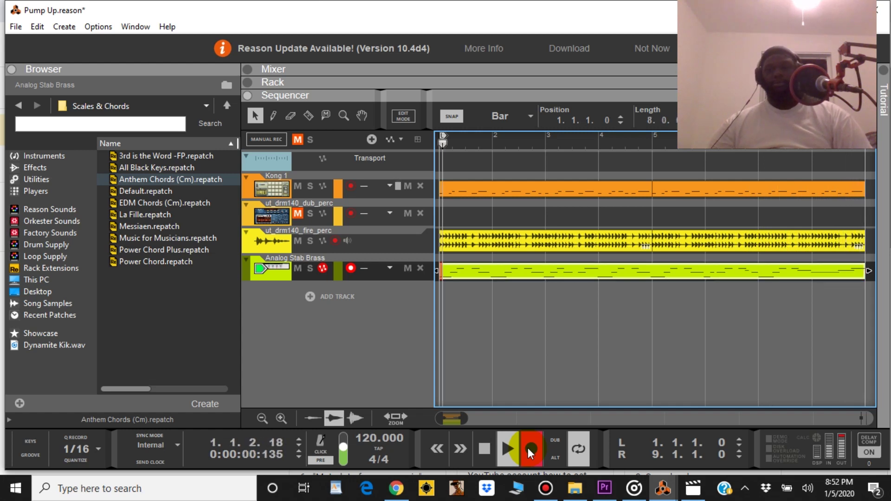
pyautogui.click(530, 451)
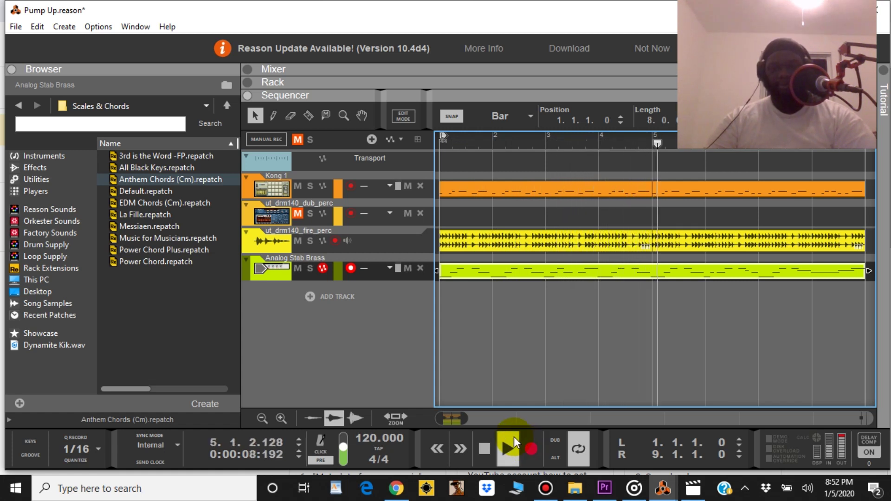
pyautogui.click(494, 446)
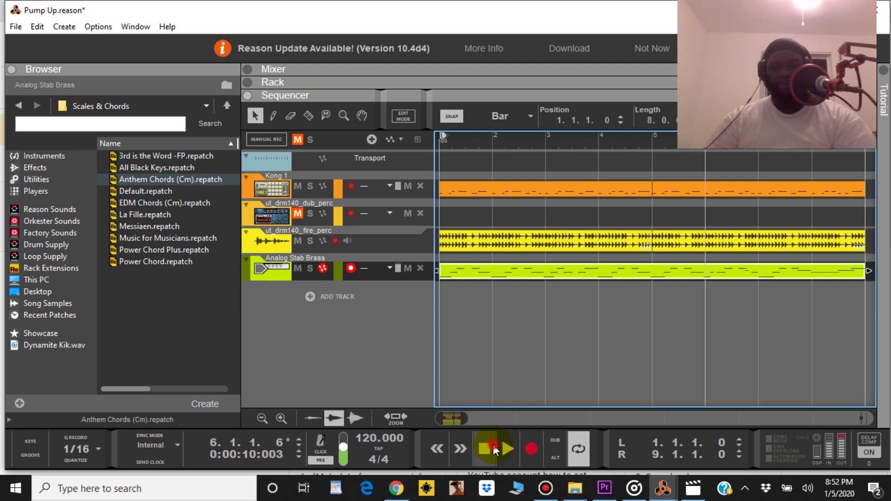
# Select the ut_drm140_fire_perc track and delete the recorded eight-bar Analog Stab Brass clip
pyautogui.moveTo(794, 306); pyautogui.dragTo(482, 288)
pyautogui.click(275, 242)
pyautogui.moveTo(808, 301); pyautogui.dragTo(744, 279)
pyautogui.moveTo(617, 301); pyautogui.dragTo(608, 305)
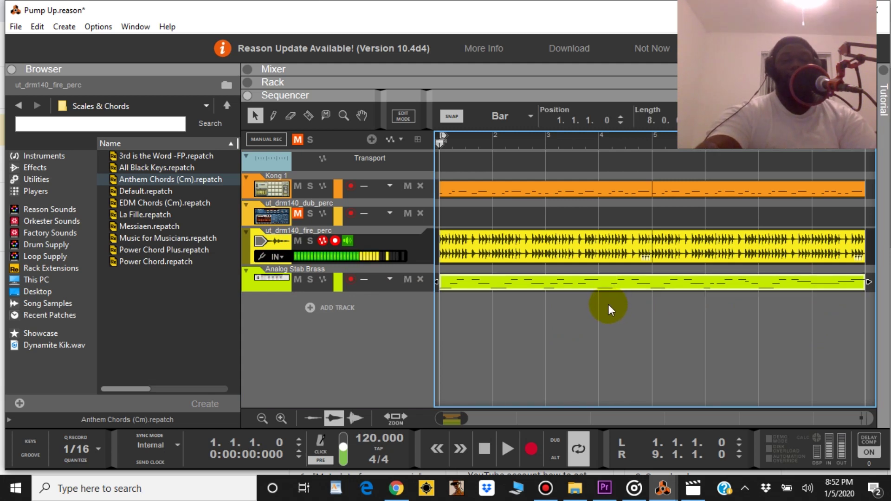
pyautogui.press('Delete')
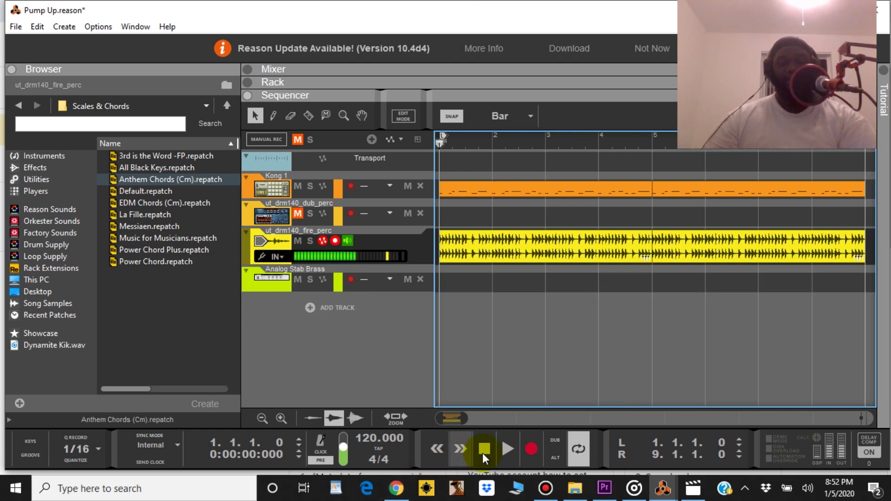
# Play the eight-bar loop, select the Analog Stab Brass track for rehearsing over it, and stop playback
pyautogui.click(508, 452)
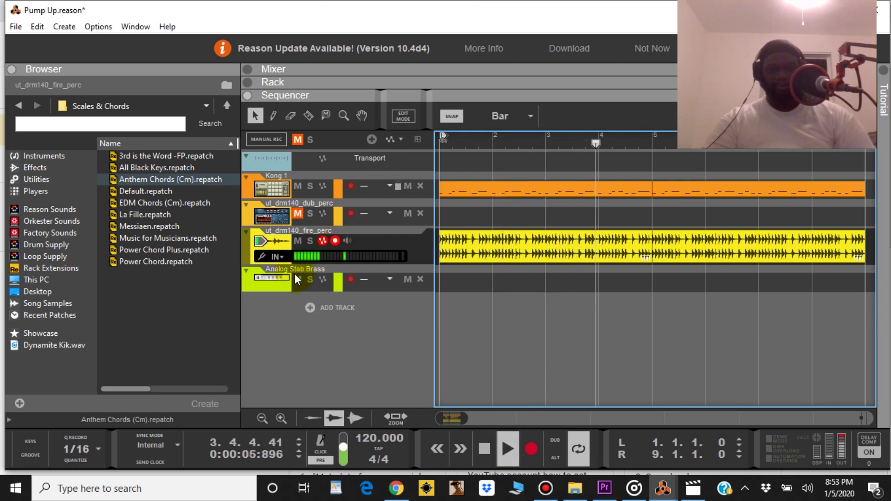
pyautogui.click(273, 283)
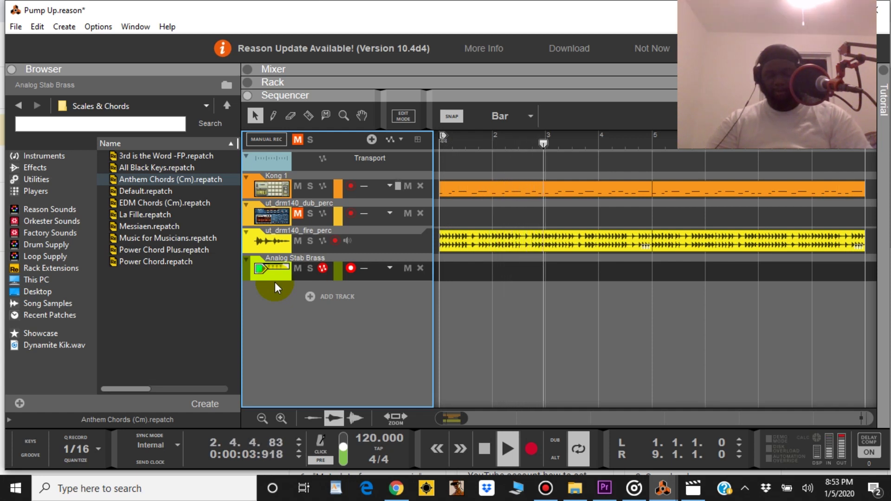
pyautogui.click(484, 450)
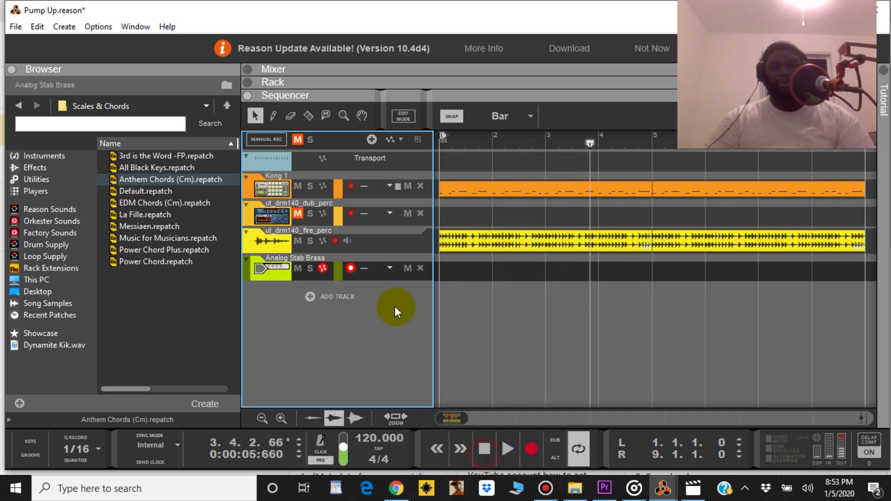
# Reselect the Analog Stab Brass track, return to bar 1 and set the loop's end to bar 5
pyautogui.click(379, 237)
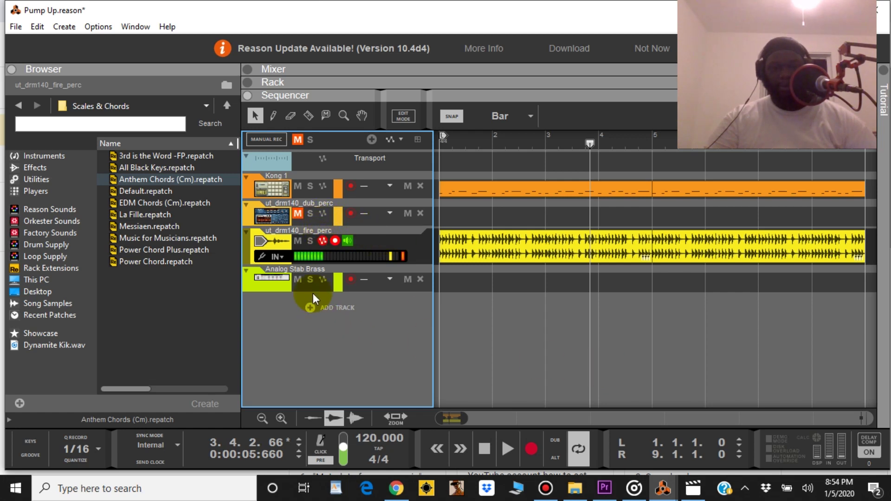
pyautogui.click(283, 282)
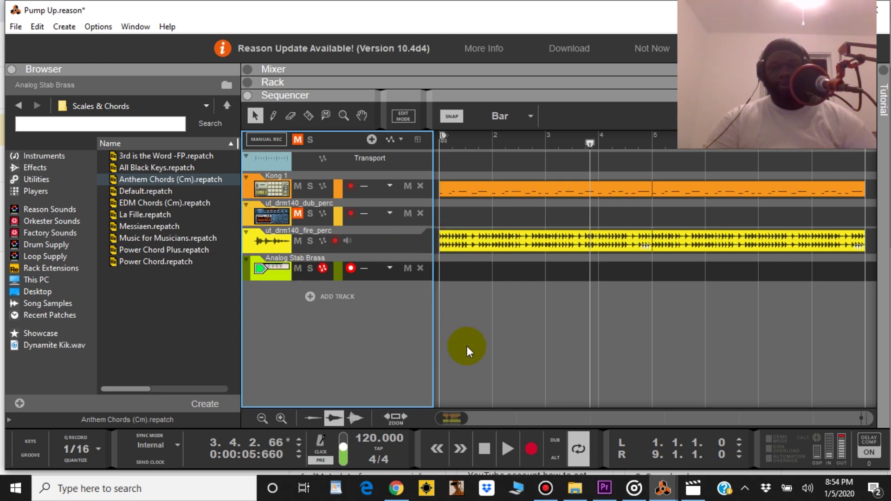
pyautogui.click(481, 453)
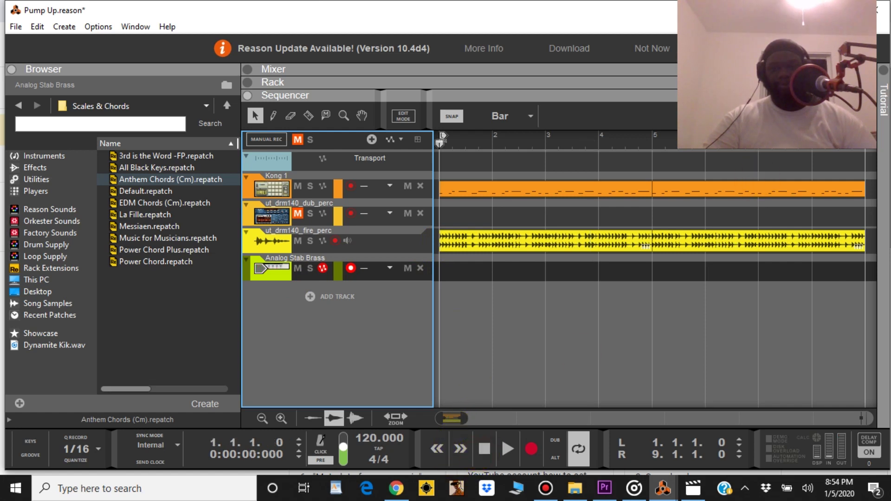
pyautogui.moveTo(864, 140); pyautogui.dragTo(759, 139)
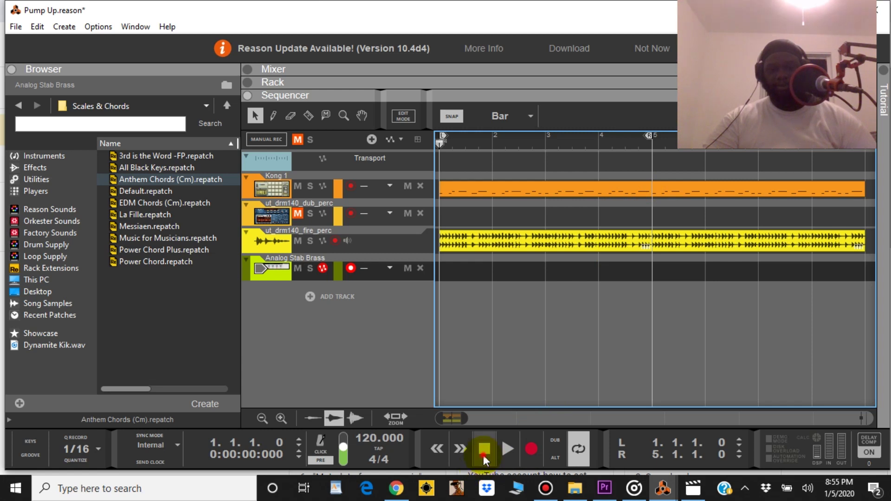
# Record a short take from bar 1 on the Analog Stab Brass track and delete its clip
pyautogui.click(532, 423)
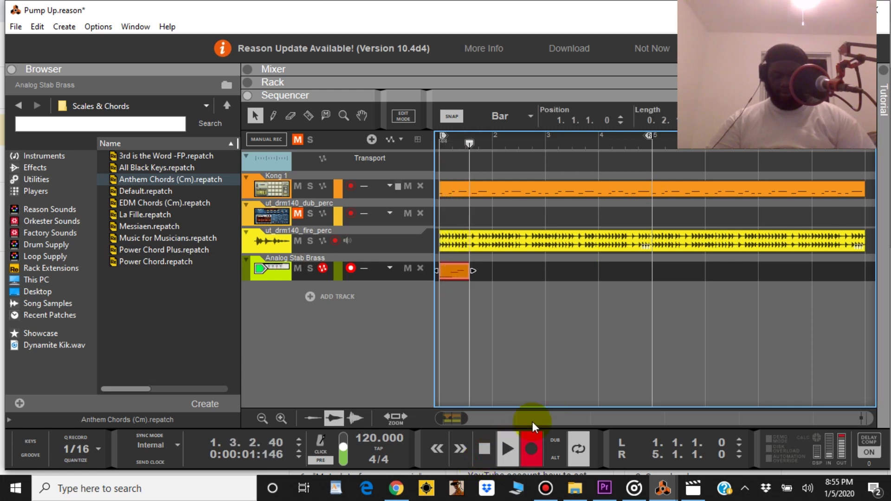
pyautogui.click(484, 450)
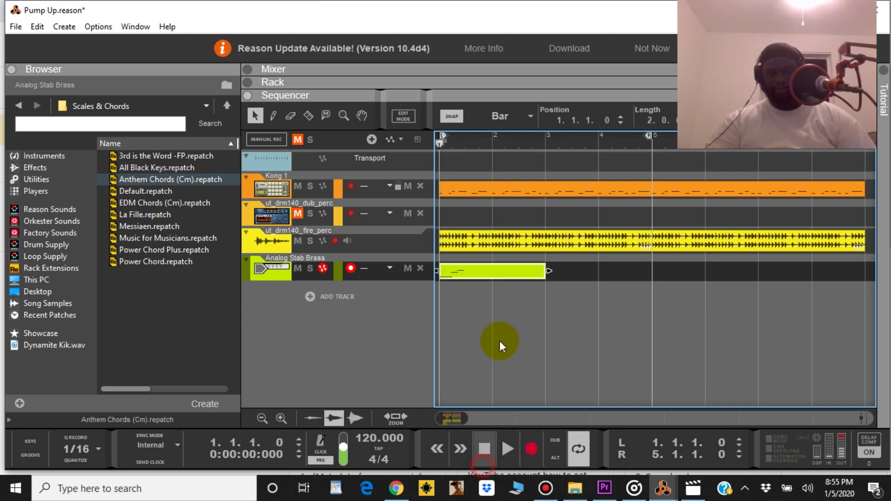
pyautogui.rightClick(522, 272)
pyautogui.click(563, 207)
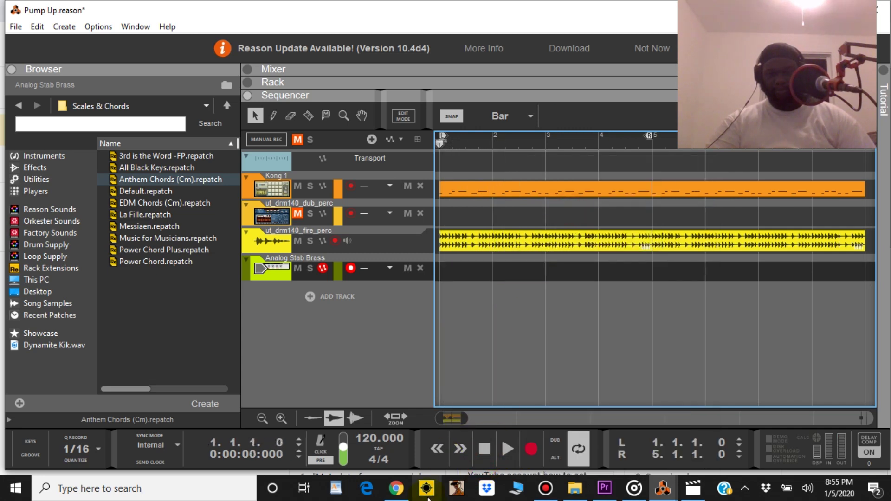
# Try another short Analog Stab Brass take from bar 1 and delete the resulting two-bar clip
pyautogui.click(538, 447)
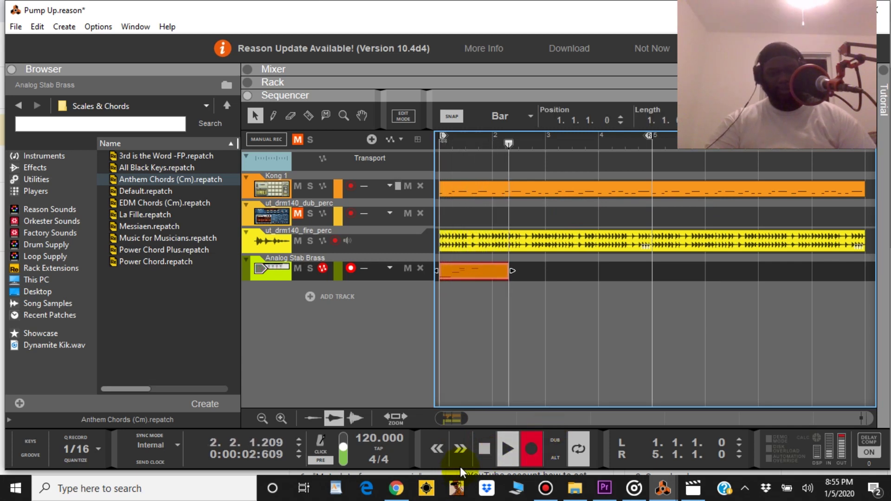
pyautogui.click(484, 449)
pyautogui.rightClick(504, 275)
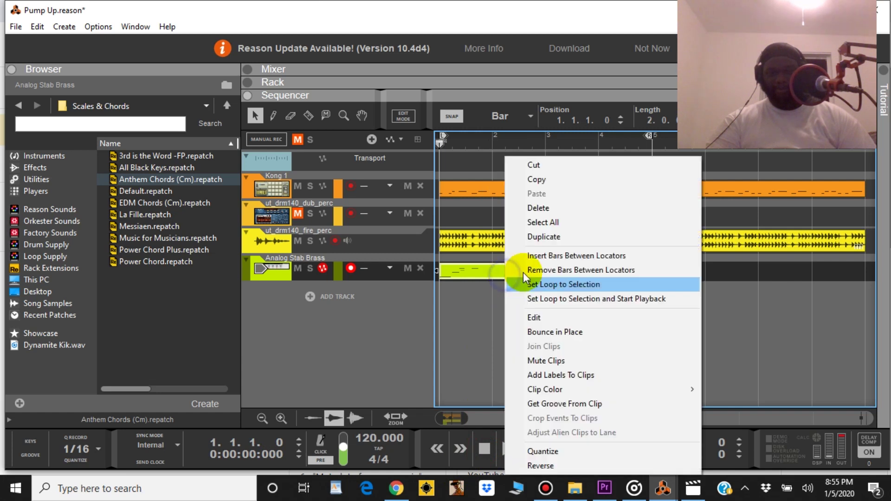
pyautogui.click(554, 207)
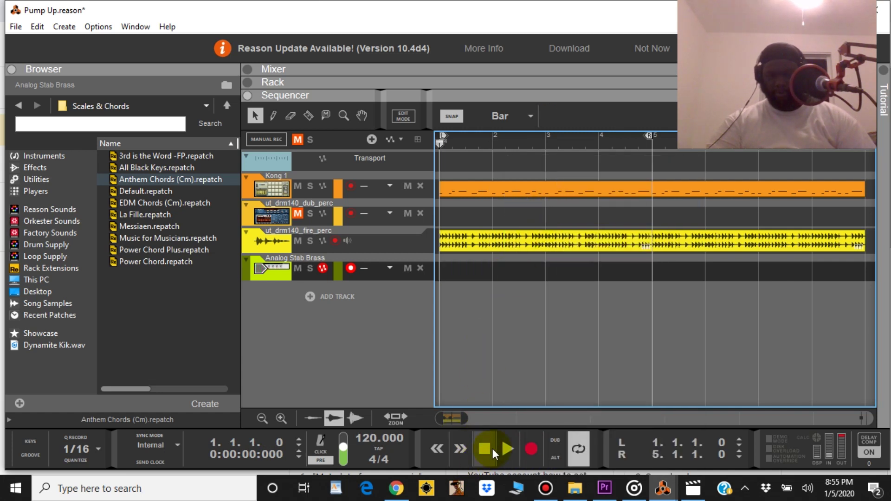
# Record a four-bar Analog Stab Brass take from bar 1, stop and return to the start
pyautogui.click(529, 449)
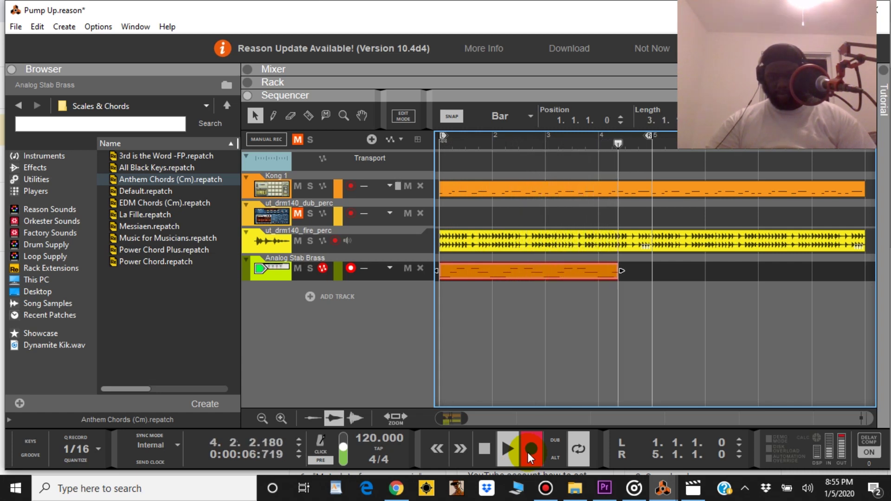
pyautogui.click(529, 451)
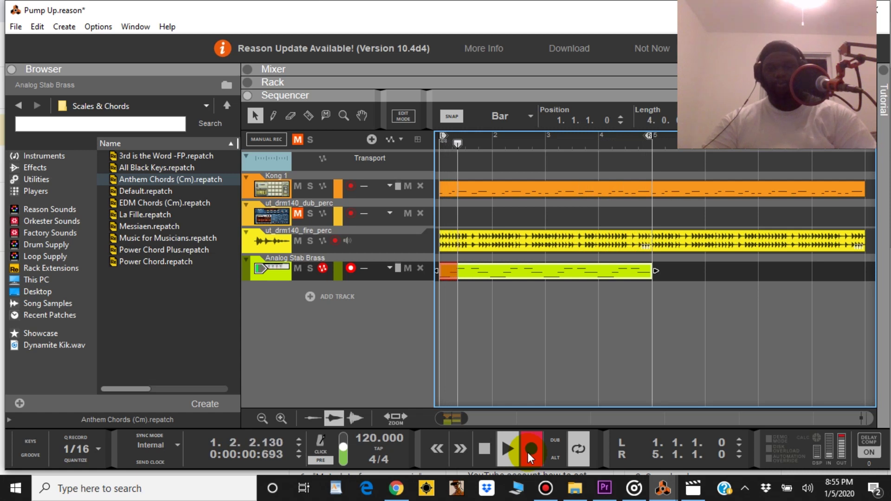
pyautogui.doubleClick(485, 450)
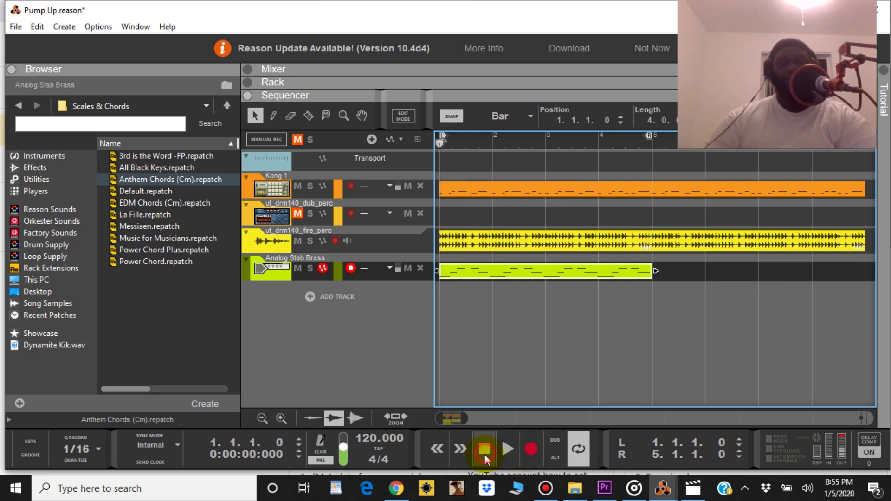
# Play back the take with the ut_drm140_fire_perc track selected, then inspect the brass clip's notes in the editor
pyautogui.click(492, 242)
pyautogui.click(419, 251)
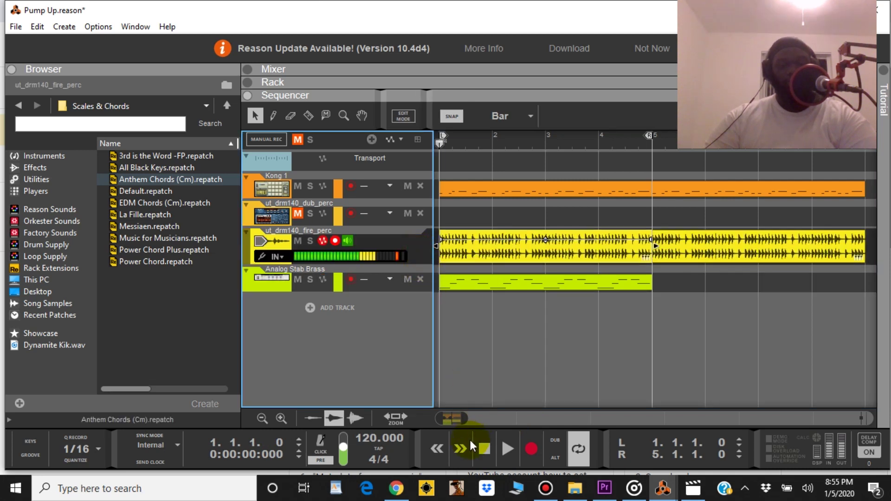
pyautogui.click(505, 448)
pyautogui.click(513, 284)
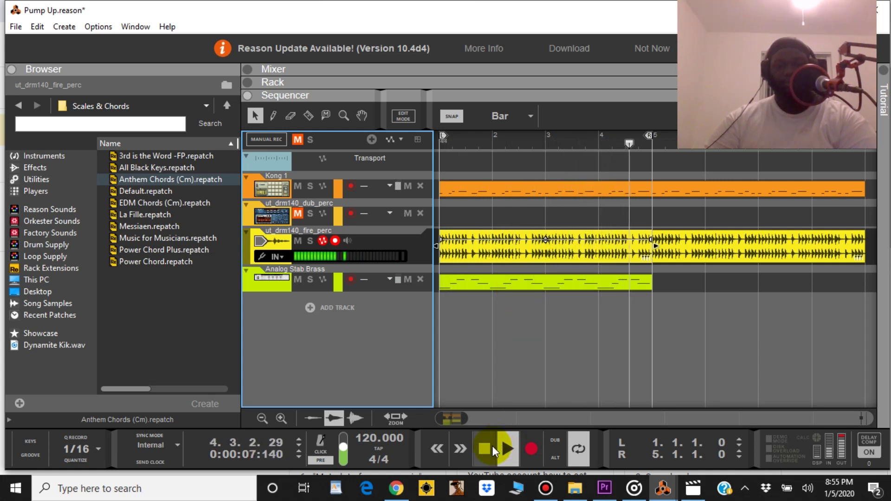
pyautogui.click(545, 288)
pyautogui.doubleClick(546, 288)
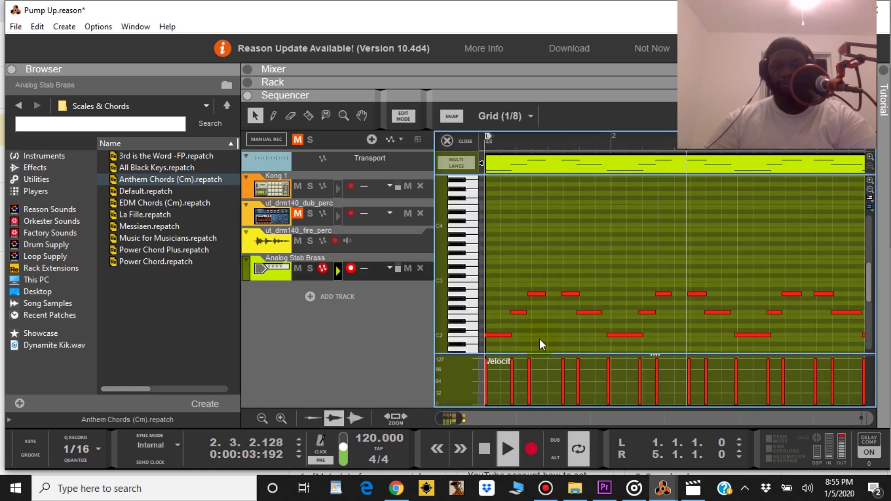
pyautogui.click(447, 141)
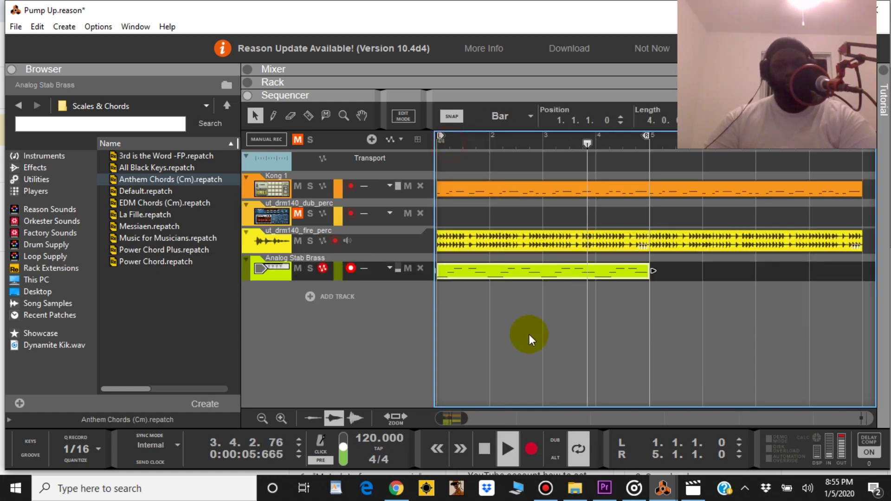
# Stop playback and replace the Analog Stab Brass clip with a new four-bar take recorded from bar 1
pyautogui.doubleClick(483, 449)
pyautogui.rightClick(590, 272)
pyautogui.click(622, 205)
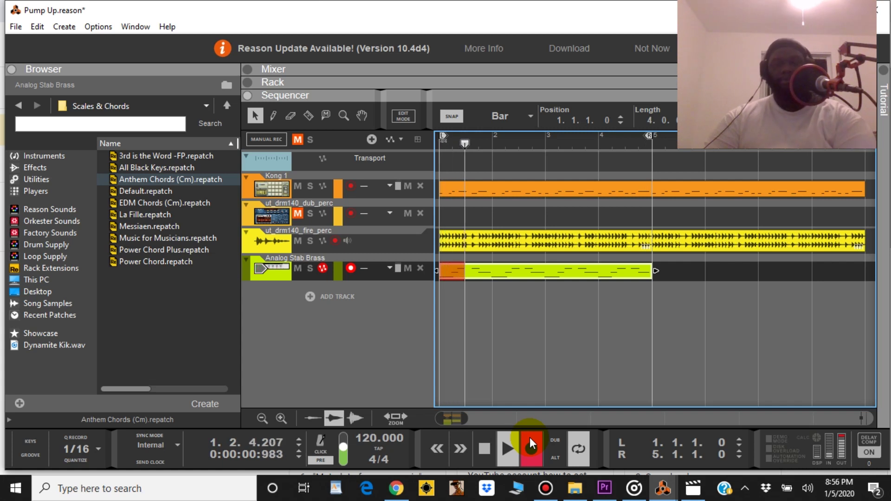
pyautogui.click(529, 443)
pyautogui.click(485, 449)
pyautogui.click(487, 453)
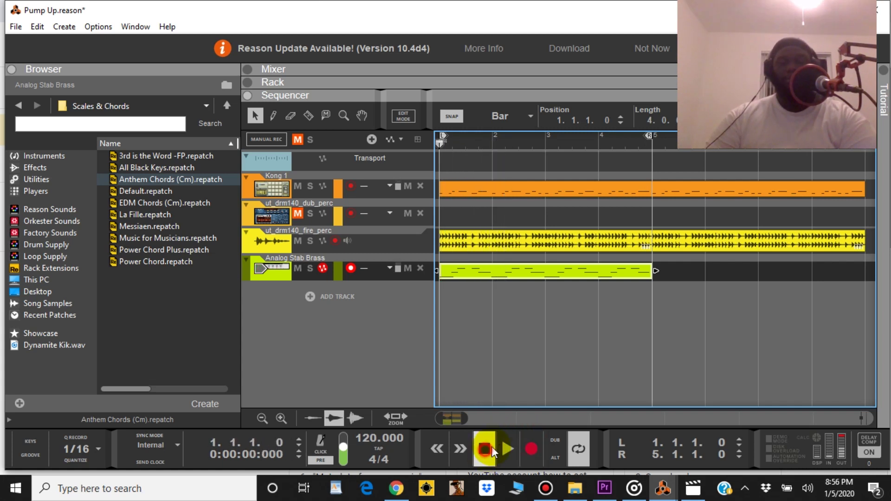
# Play the new brass take, select all its notes in the clip editor, close the editor and stop
pyautogui.press('space')
pyautogui.click(565, 275)
pyautogui.doubleClick(565, 276)
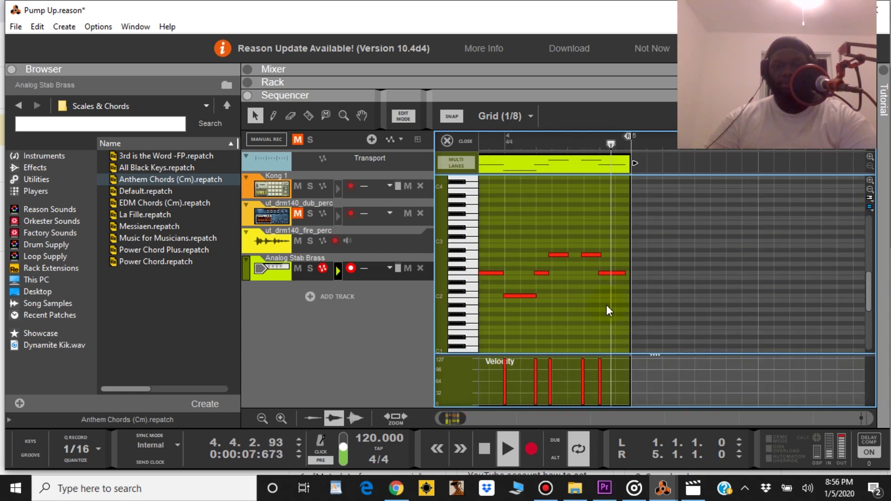
pyautogui.rightClick(565, 321)
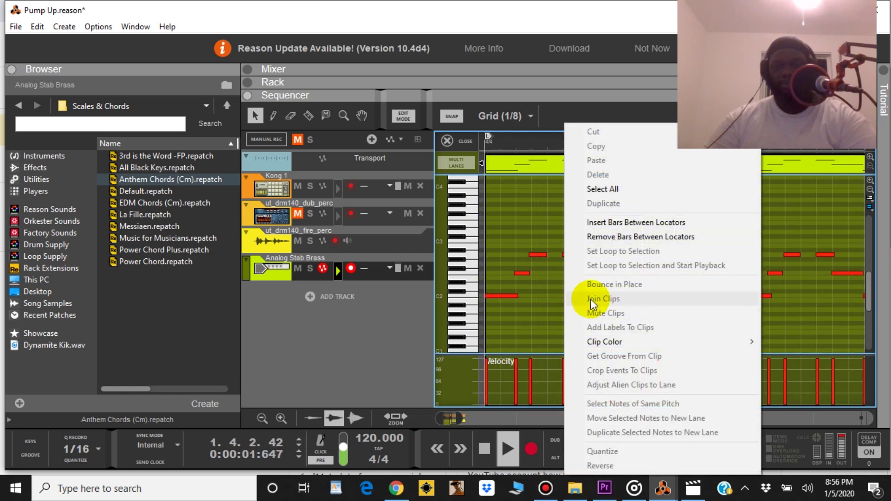
pyautogui.click(651, 188)
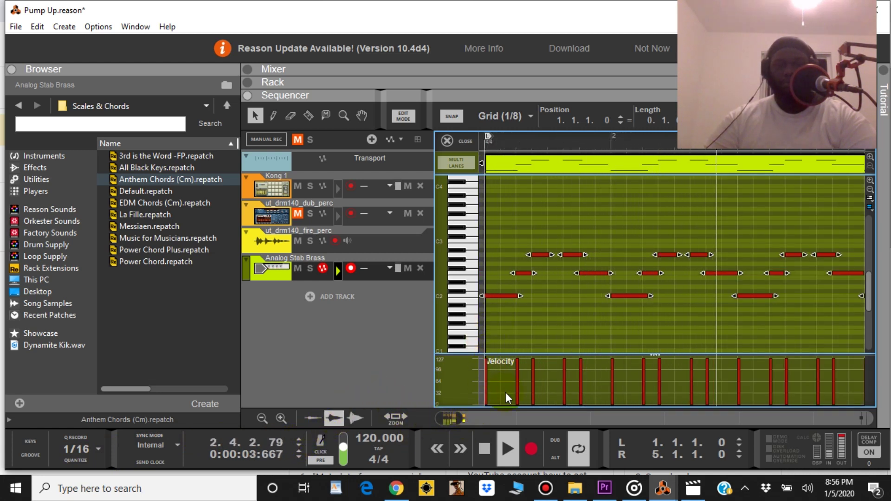
pyautogui.click(451, 142)
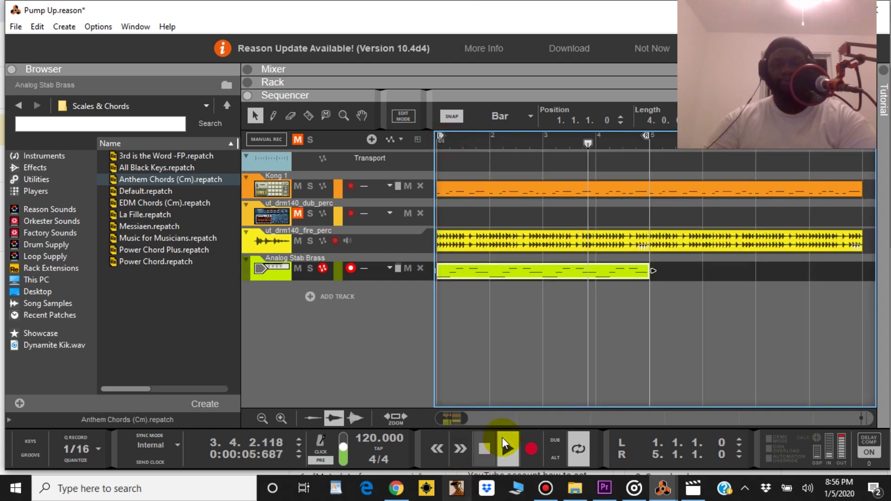
pyautogui.doubleClick(484, 449)
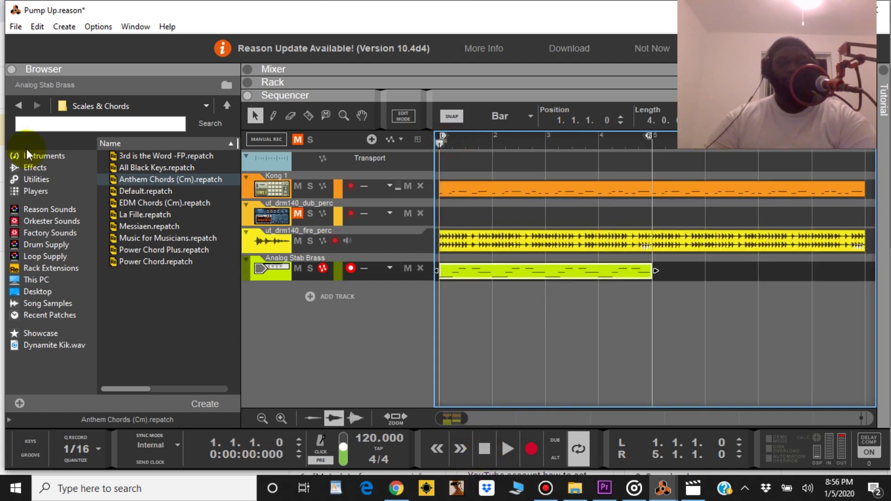
# Select the ut_drm140_fire_perc track and return from the Scales & Chords patches to the Factory Sound Bank's Synth Poly folder
pyautogui.click(259, 244)
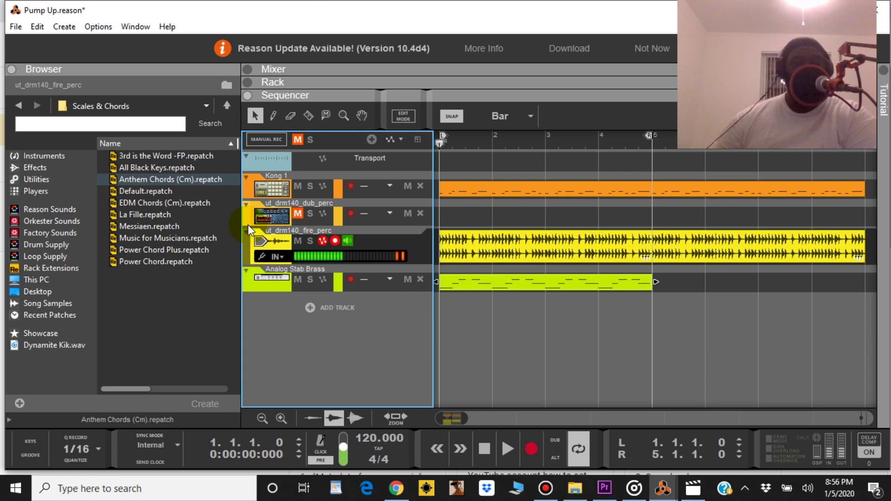
pyautogui.click(197, 189)
pyautogui.click(197, 164)
pyautogui.click(191, 160)
pyautogui.click(179, 170)
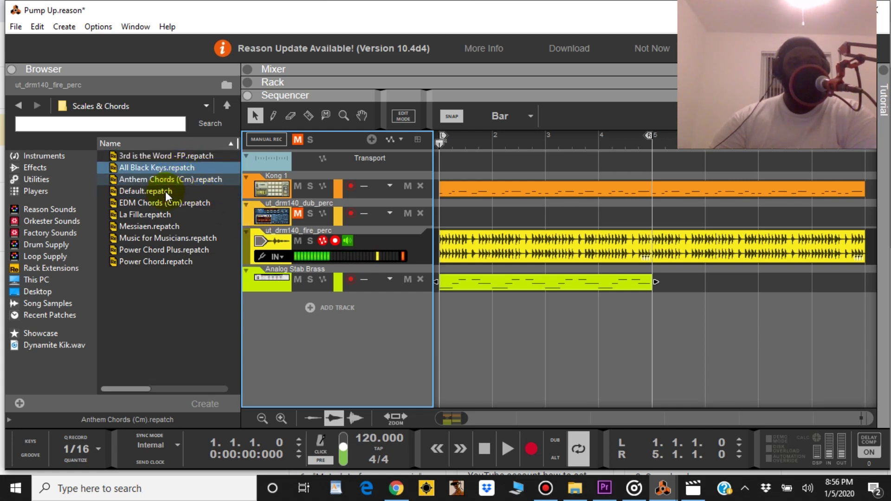
pyautogui.click(16, 106)
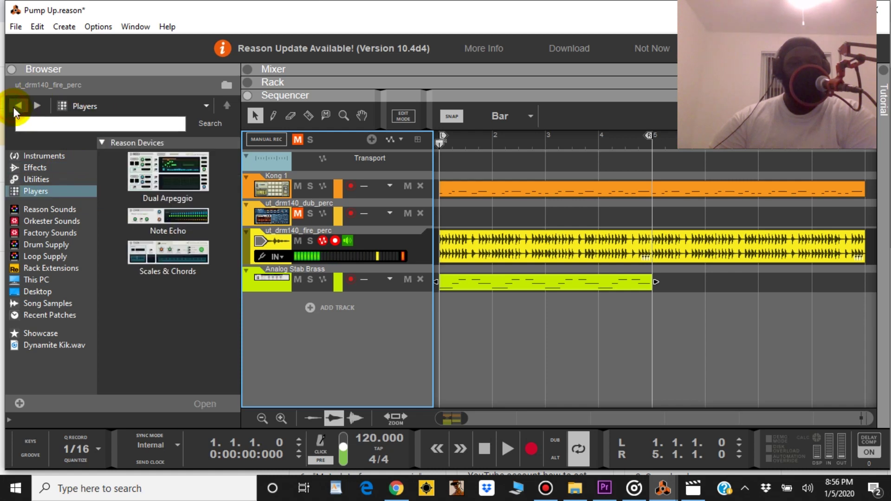
pyautogui.click(15, 108)
# Add an instrument track with the Analogue Moorlands patch from the Synth Poly folder and select it for playing
pyautogui.click(208, 167)
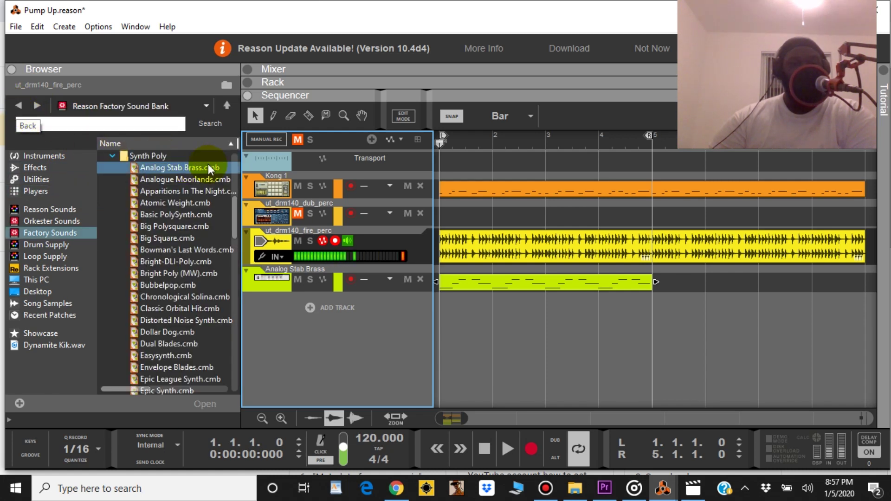
pyautogui.click(215, 205)
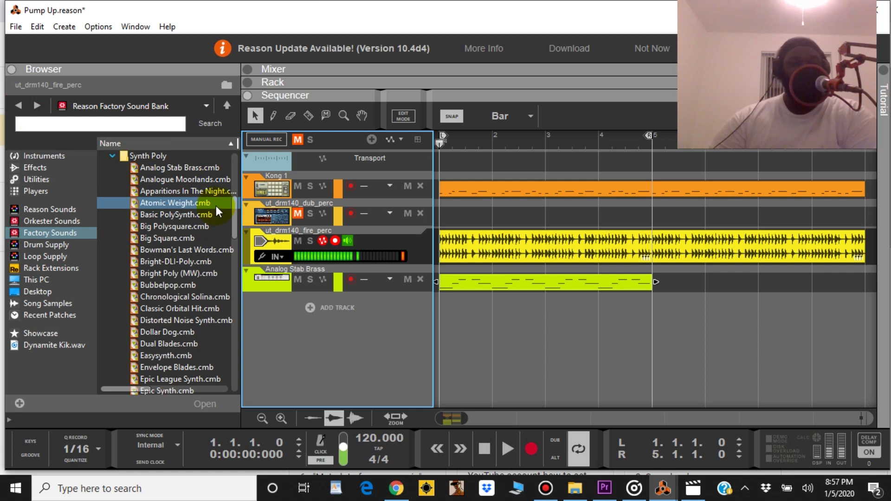
pyautogui.click(218, 190)
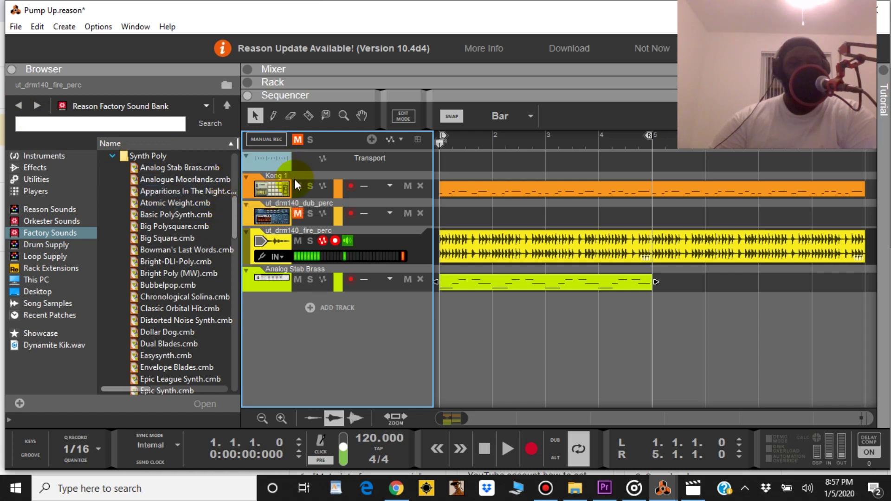
pyautogui.click(177, 190)
pyautogui.moveTo(181, 179); pyautogui.dragTo(345, 343)
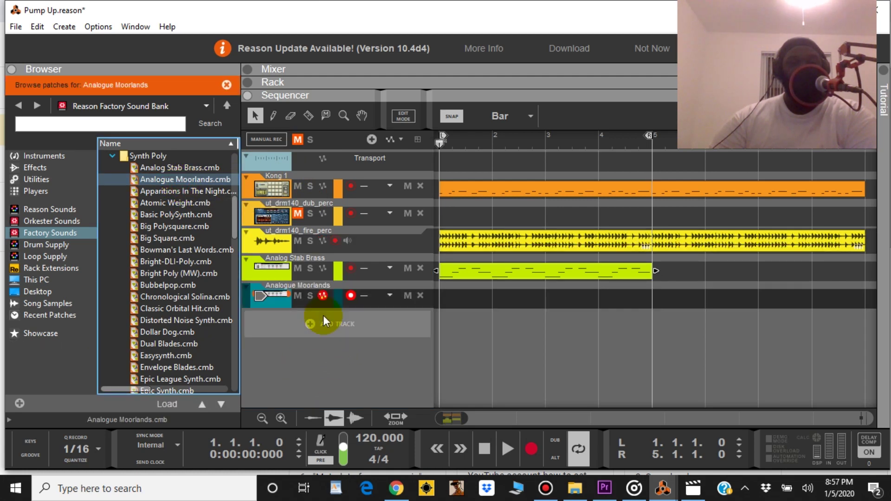
pyautogui.click(280, 246)
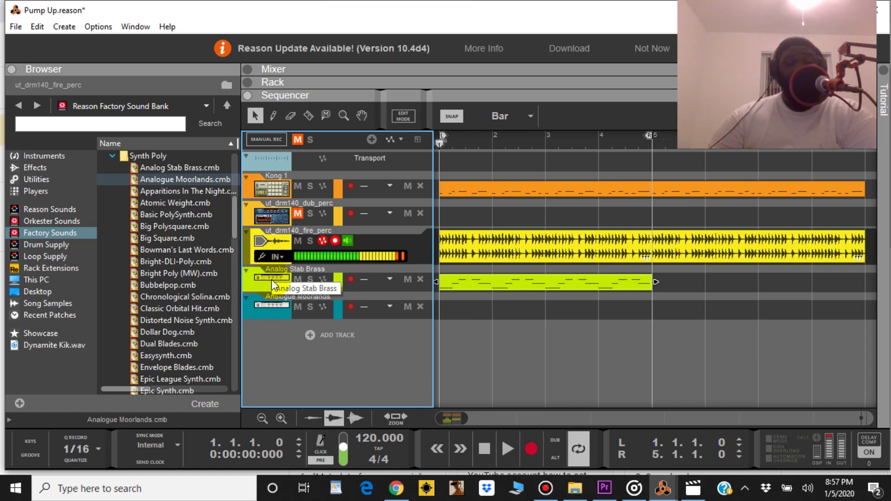
pyautogui.click(269, 303)
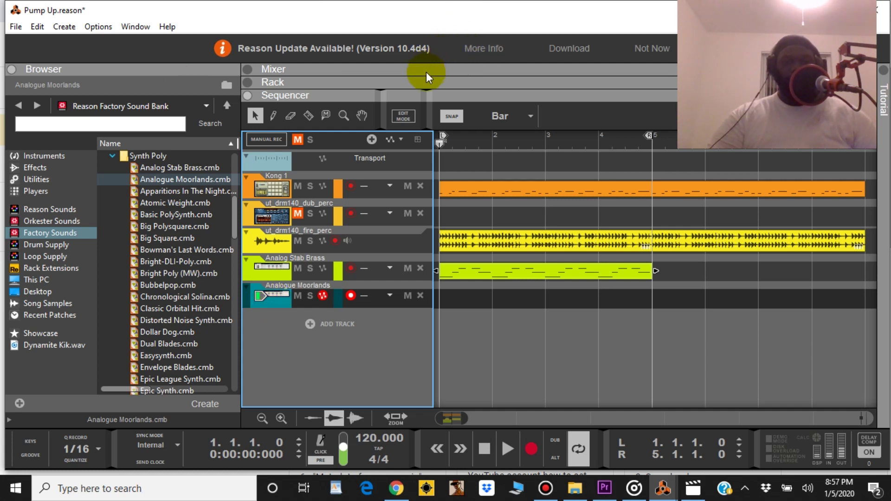
# Show the rack's front side at the Analogue Moorlands Combinator
pyautogui.doubleClick(381, 83)
pyautogui.scroll(3, 483, 198)
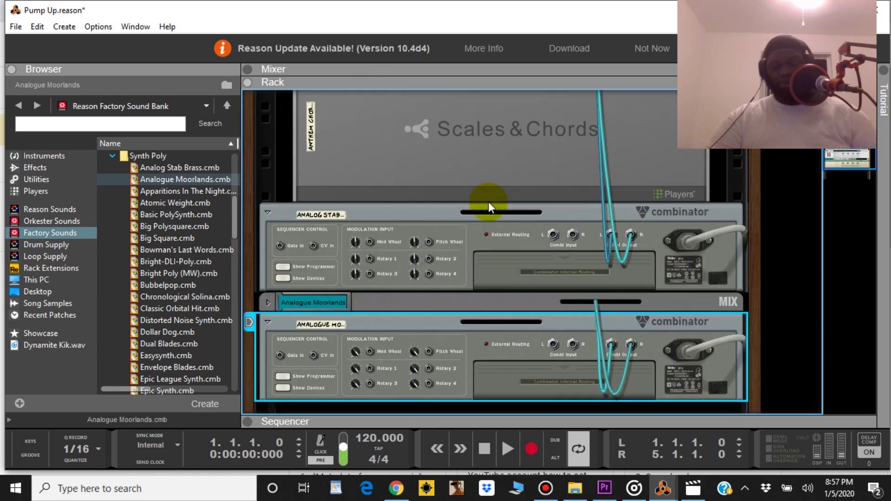
pyautogui.press('Tab')
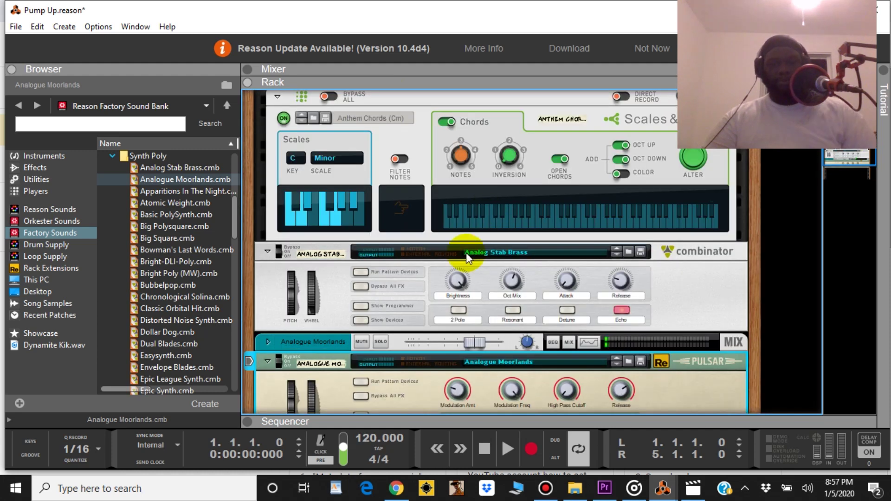
pyautogui.scroll(-3, 470, 246)
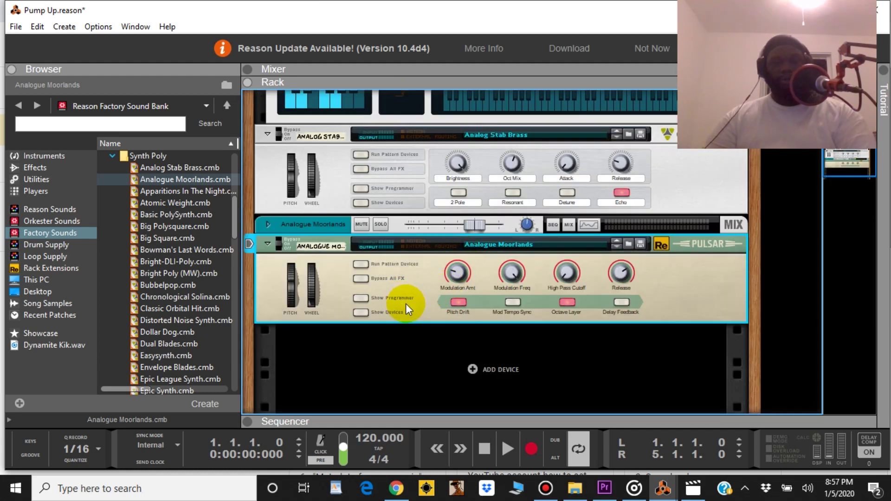
pyautogui.scroll(-1, 408, 301)
pyautogui.click(466, 261)
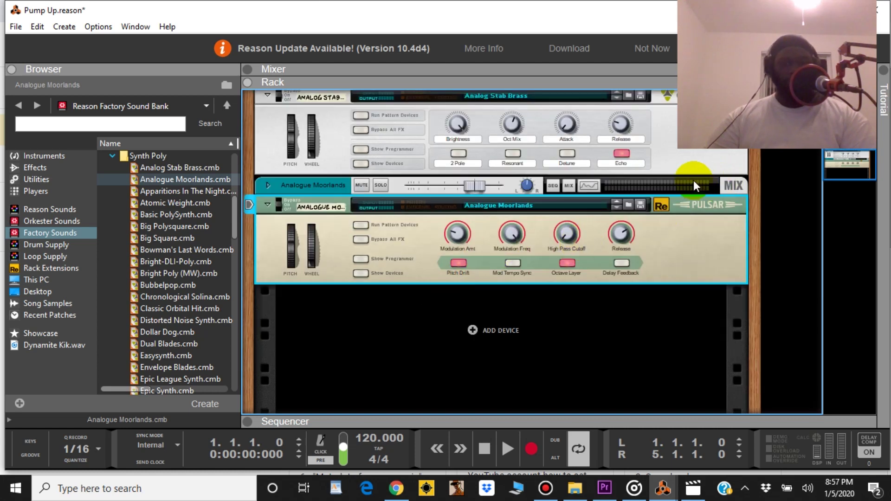
# Audition successive Synth Poly patches on the new Combinator, from Apparitions In The Night up to Bright-DLI-Poly
pyautogui.click(616, 208)
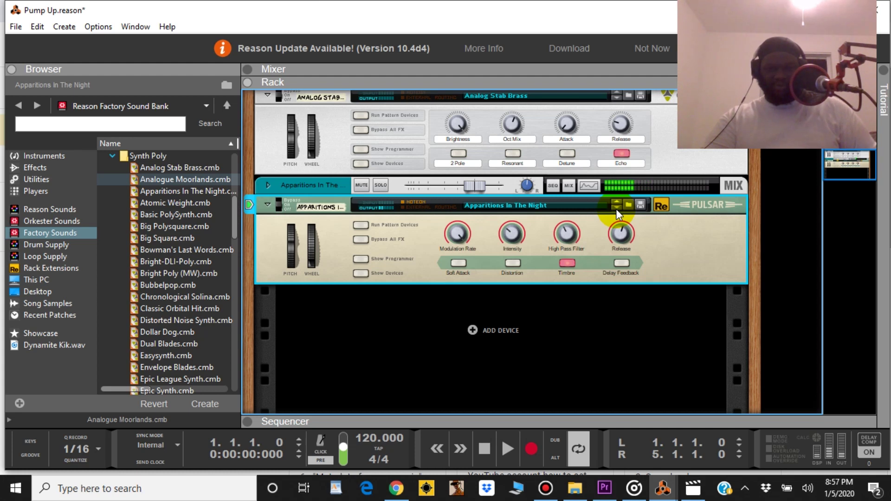
pyautogui.click(616, 208)
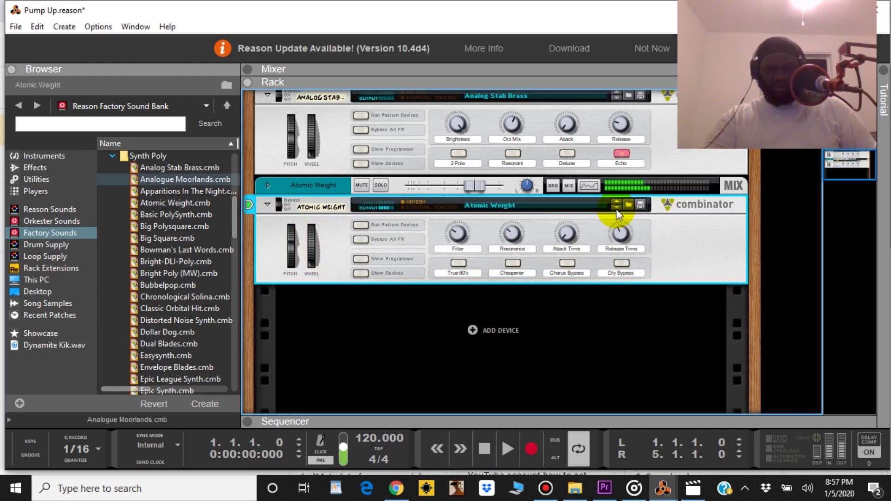
pyautogui.click(616, 207)
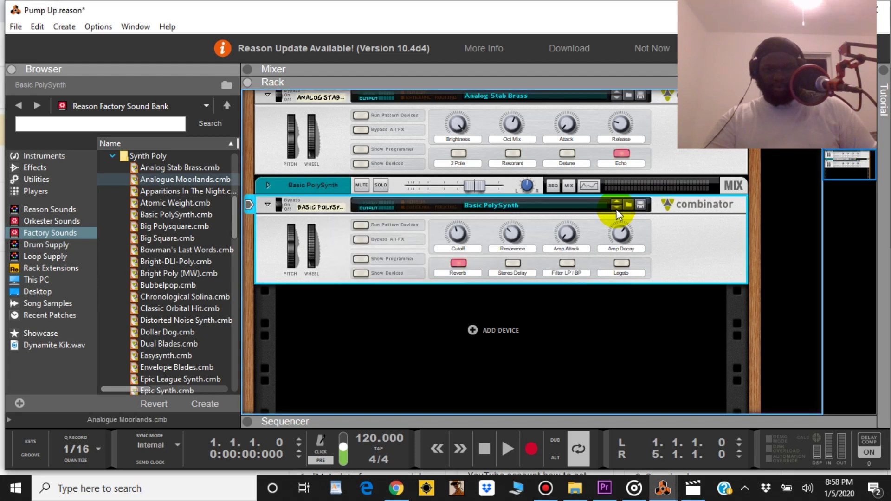
pyautogui.click(616, 207)
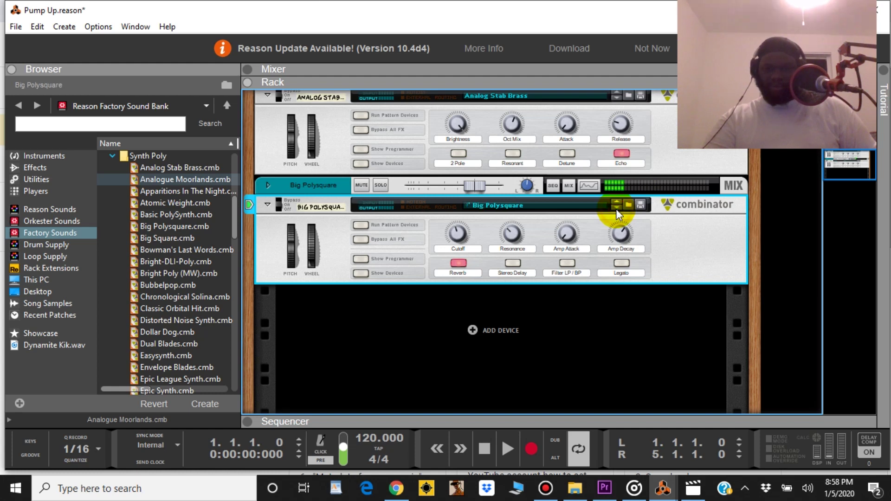
pyautogui.click(616, 207)
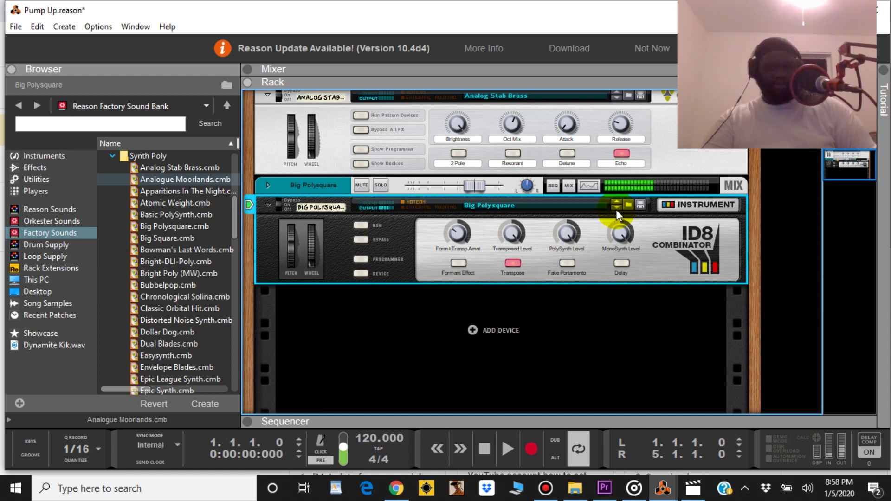
pyautogui.click(616, 208)
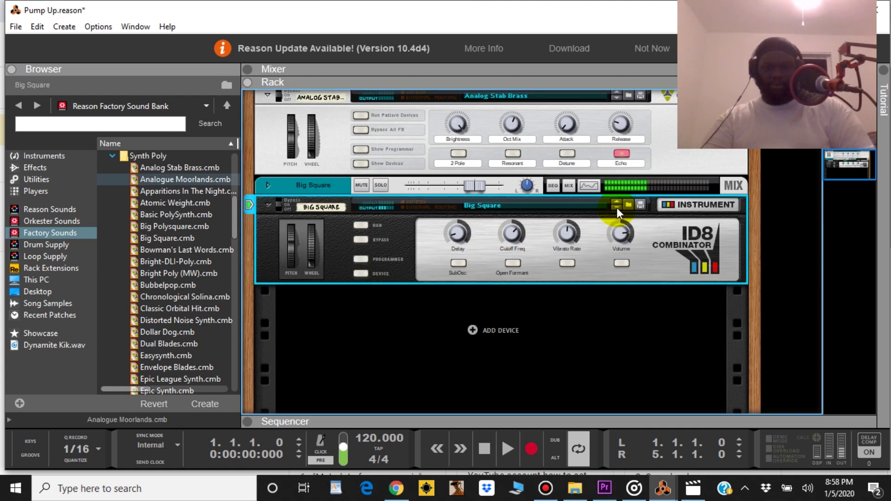
pyautogui.click(617, 208)
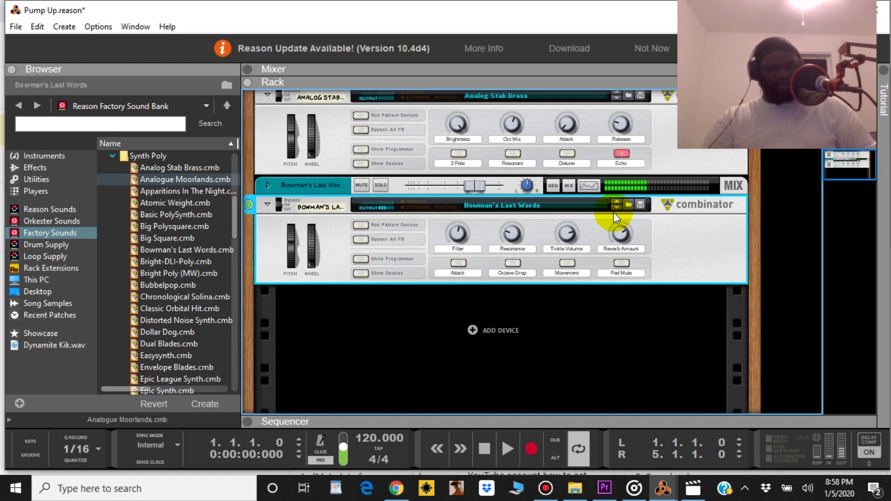
pyautogui.click(614, 208)
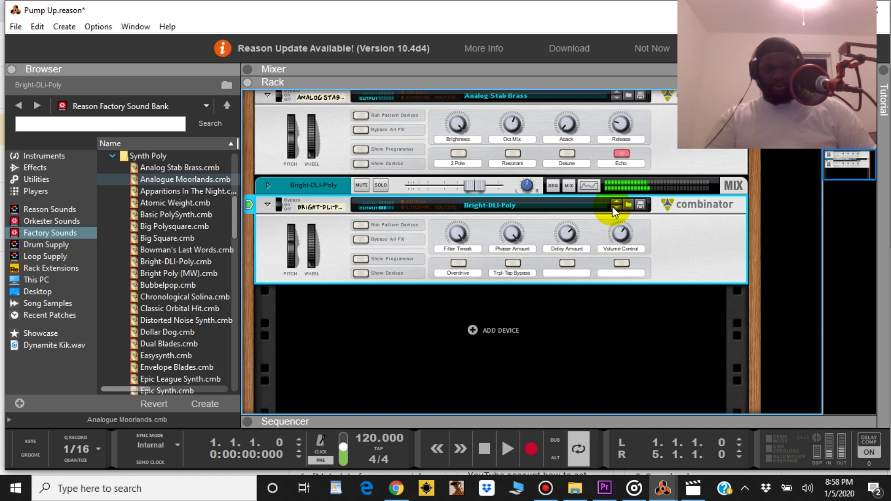
# Copy the four-bar Analog Stab Brass clip onto the Bright-DLI-Poly track, starting at bar 1
pyautogui.click(561, 427)
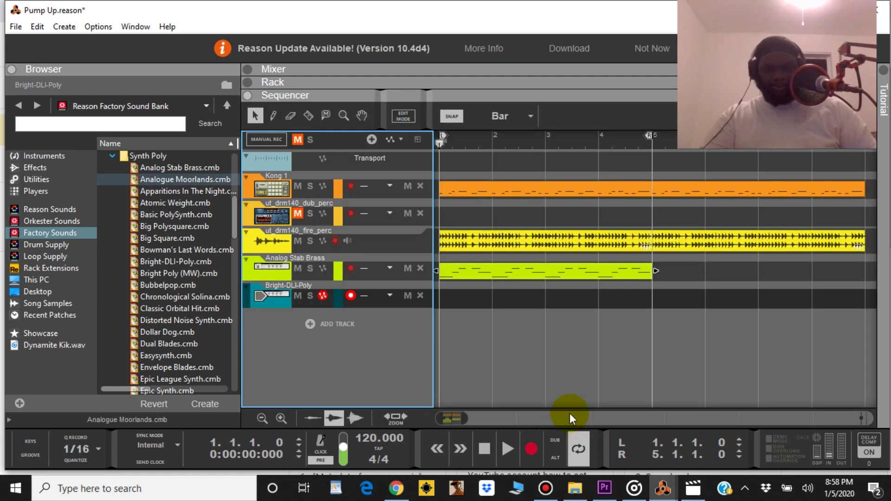
pyautogui.click(536, 272)
pyautogui.moveTo(536, 273); pyautogui.dragTo(526, 310)
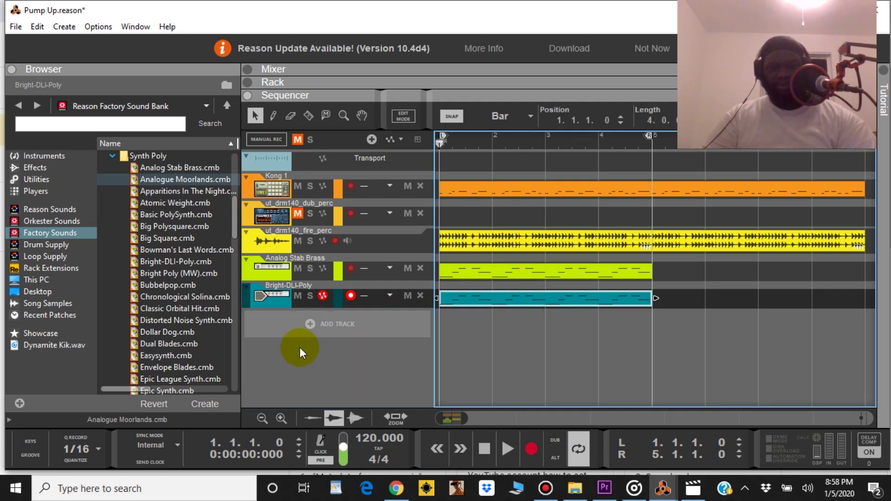
# Solo the Bright-DLI-Poly track and play the loop
pyautogui.click(310, 295)
pyautogui.click(484, 459)
pyautogui.click(506, 449)
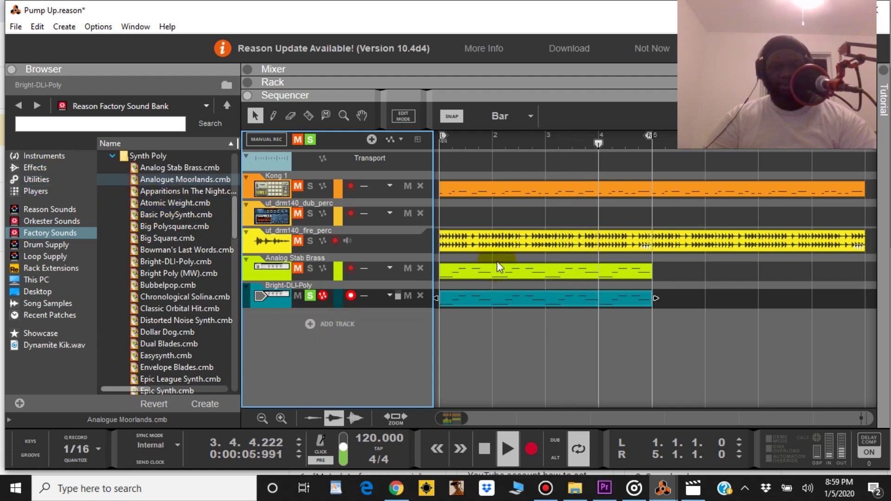
pyautogui.doubleClick(486, 294)
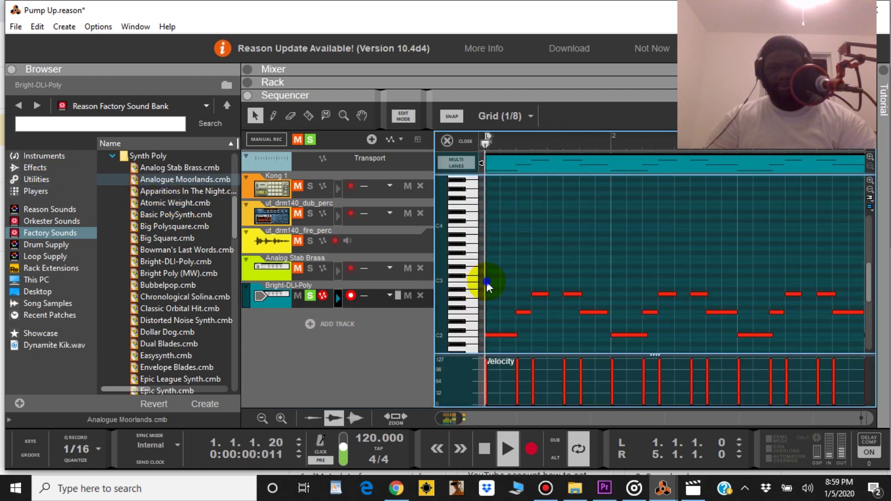
pyautogui.rightClick(501, 262)
pyautogui.click(542, 191)
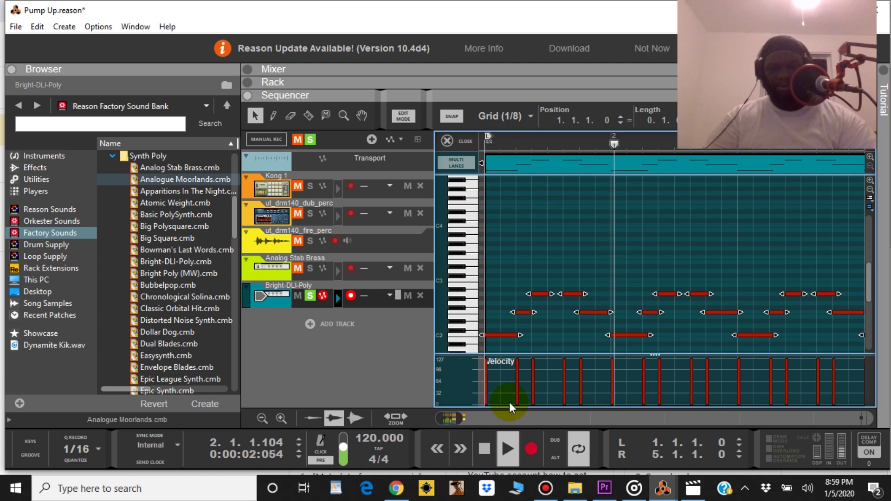
pyautogui.moveTo(463, 418); pyautogui.dragTo(462, 418)
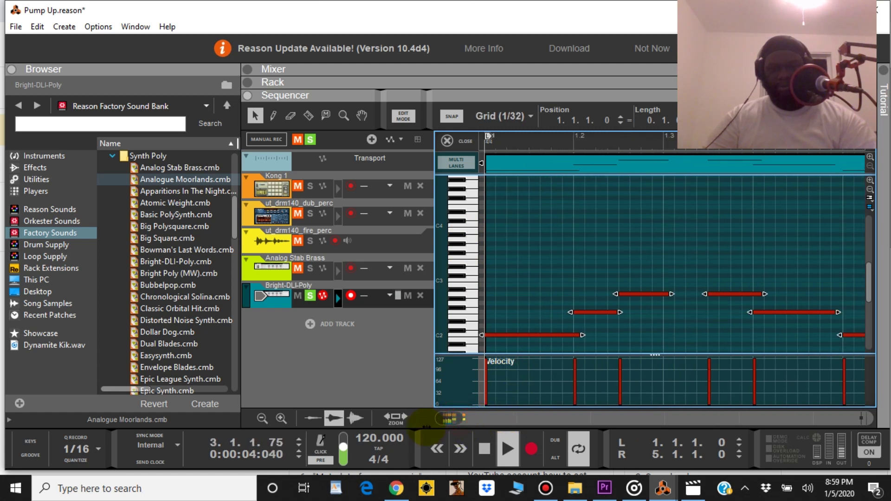
pyautogui.click(451, 141)
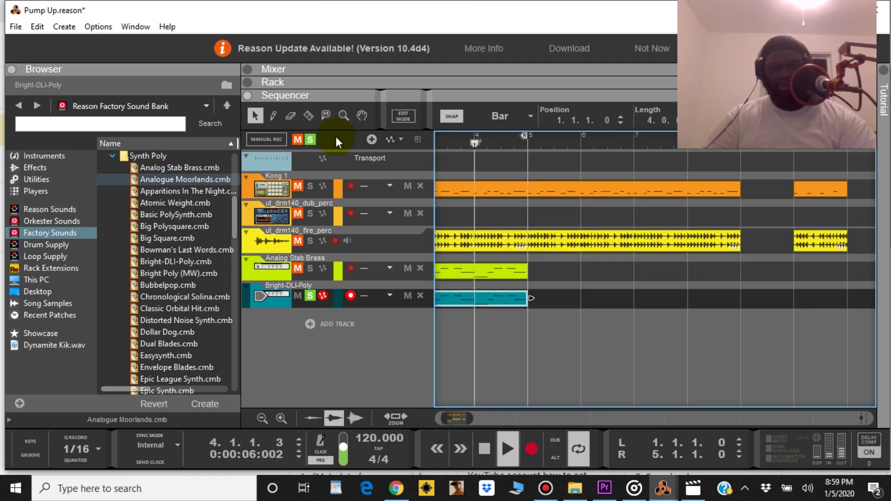
# Add a Note Echo player to the Bright-DLI-Poly Combinator and load its Double Octave Up patch
pyautogui.click(332, 81)
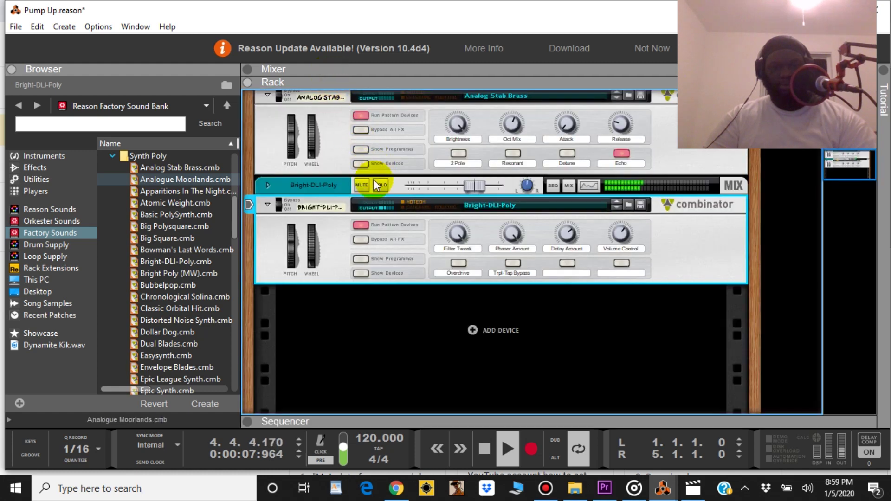
pyautogui.click(71, 191)
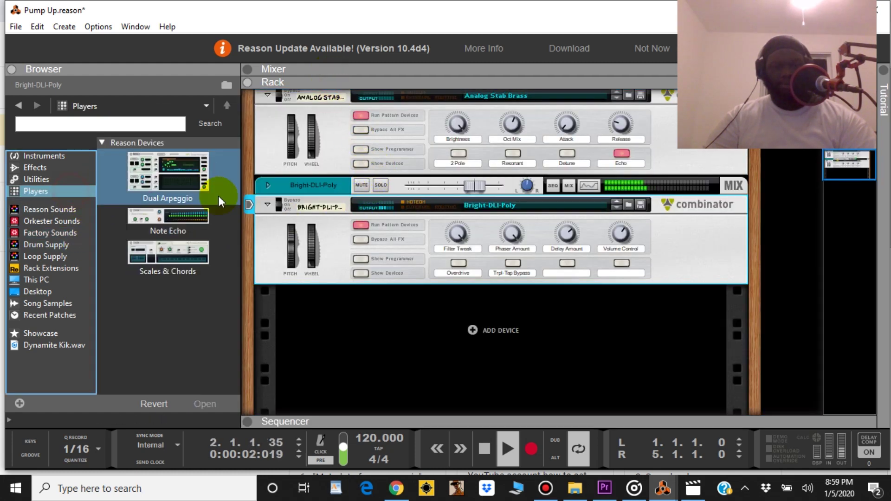
pyautogui.moveTo(188, 233)
pyautogui.mouseDown()
pyautogui.moveTo(323, 344)
pyautogui.moveTo(399, 291)
pyautogui.moveTo(406, 299)
pyautogui.mouseUp()
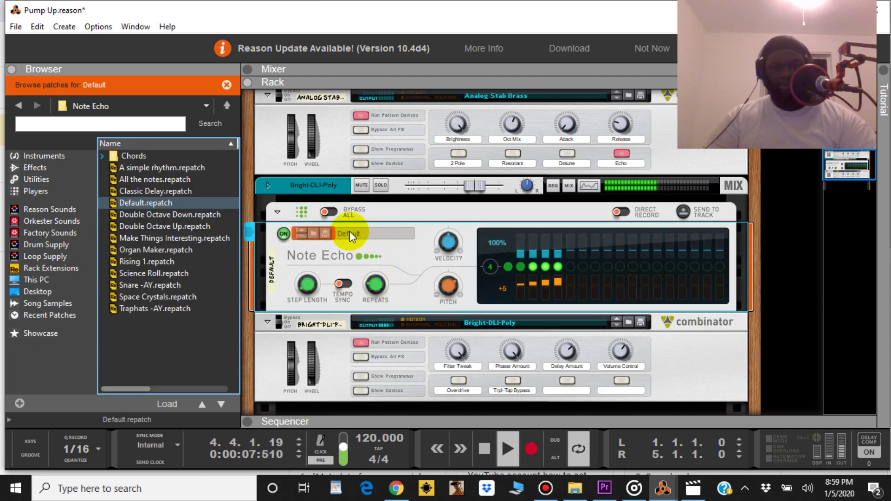
pyautogui.click(301, 235)
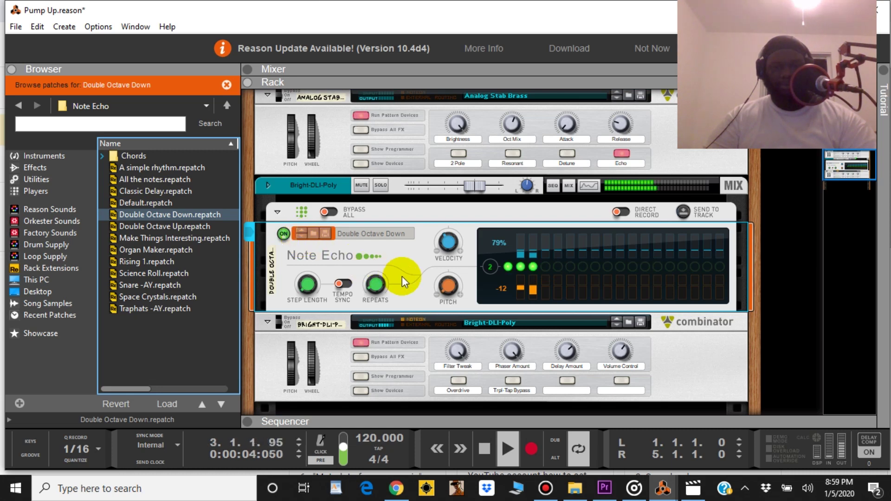
pyautogui.click(300, 236)
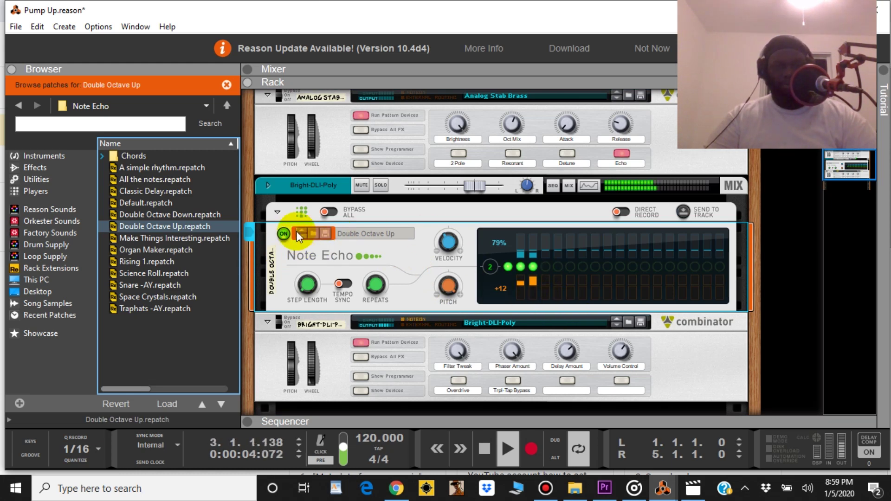
pyautogui.click(226, 85)
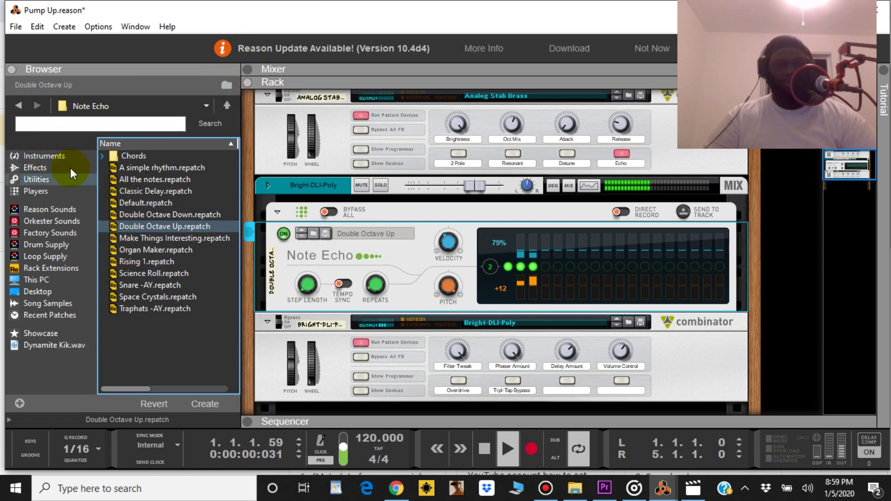
# Add a Dual Arpeggio player below the Note Echo and audition its patches from Darbouka back to Chord Arp -SP
pyautogui.click(48, 189)
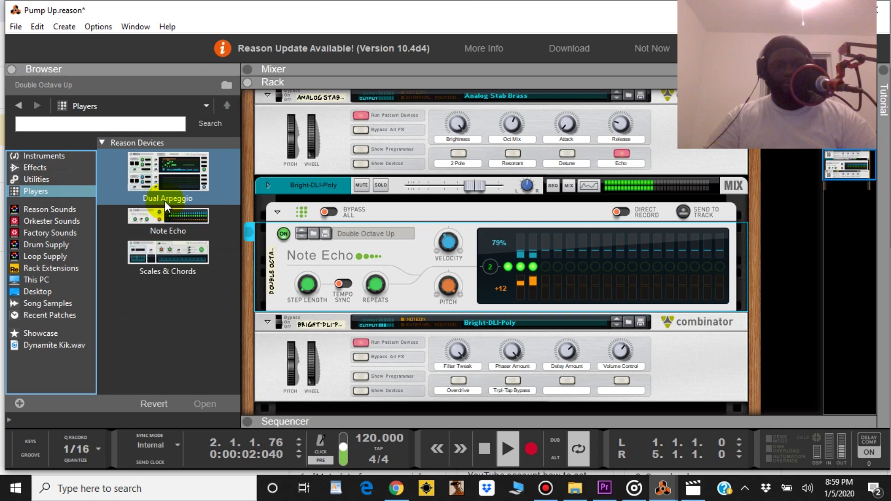
pyautogui.moveTo(168, 193); pyautogui.dragTo(428, 298)
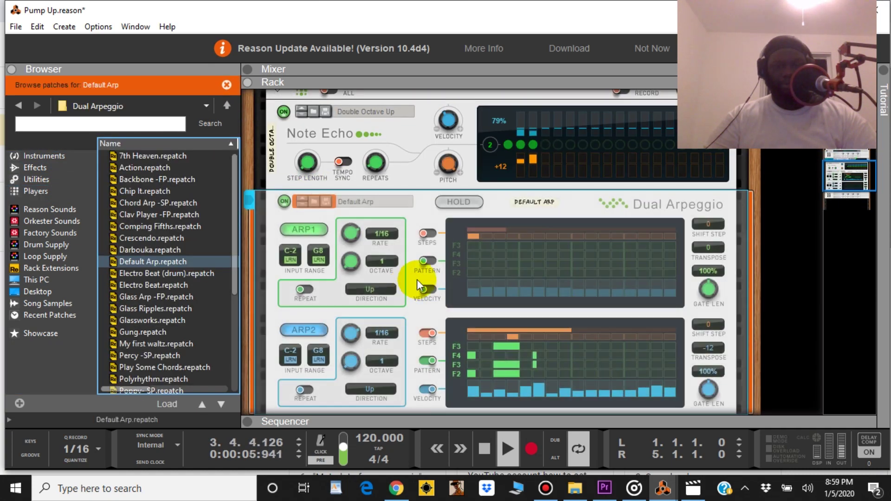
pyautogui.click(299, 201)
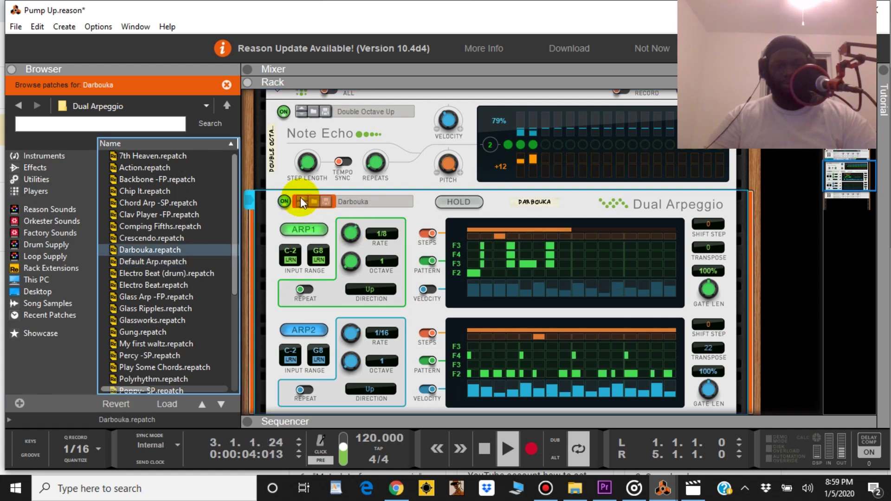
pyautogui.click(300, 199)
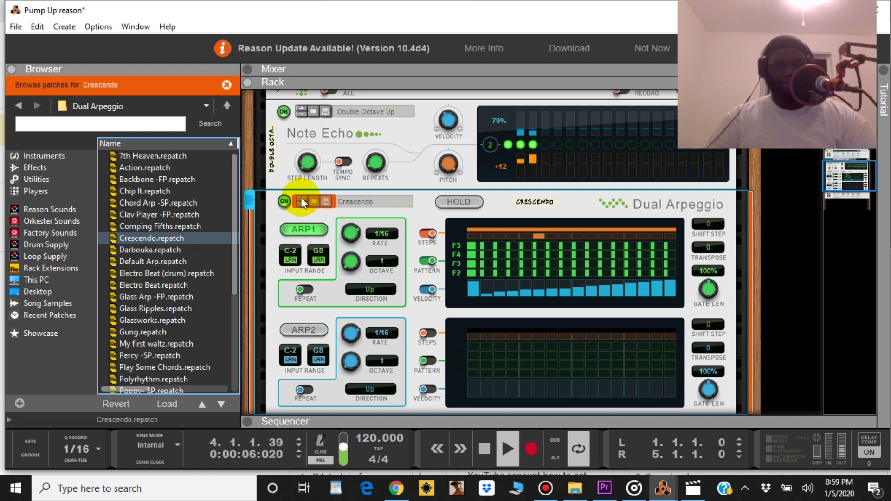
pyautogui.click(302, 203)
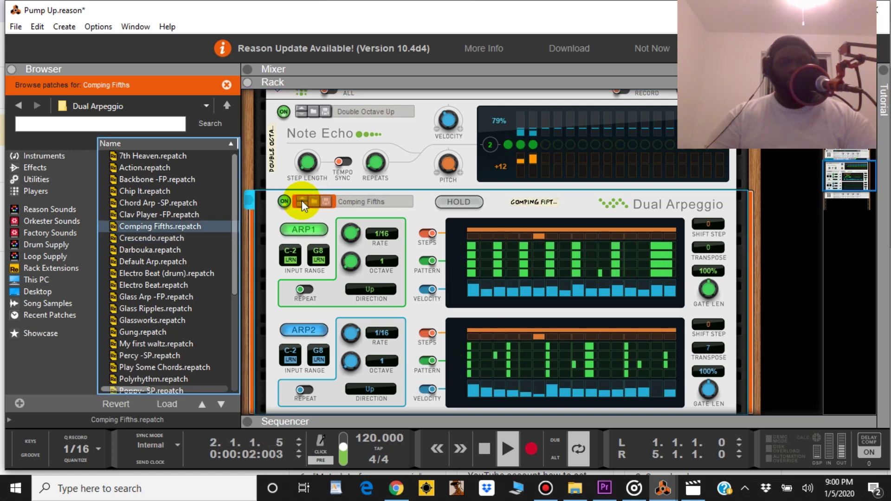
pyautogui.click(302, 202)
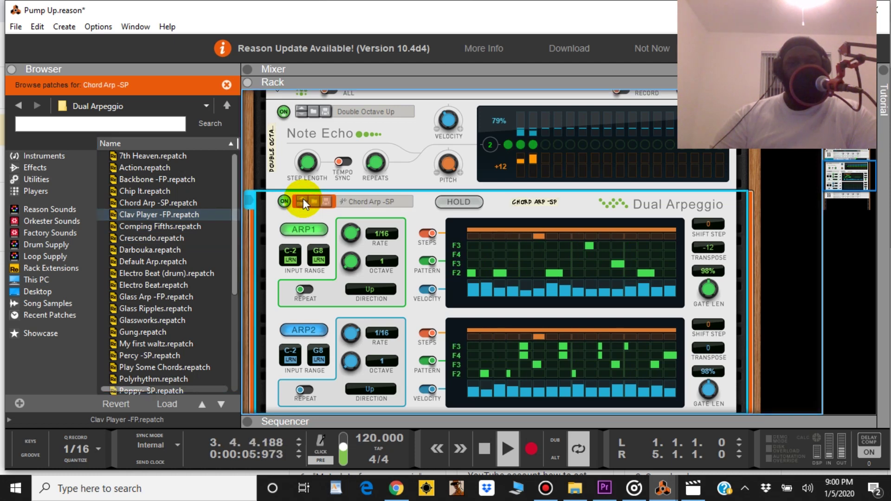
pyautogui.click(302, 203)
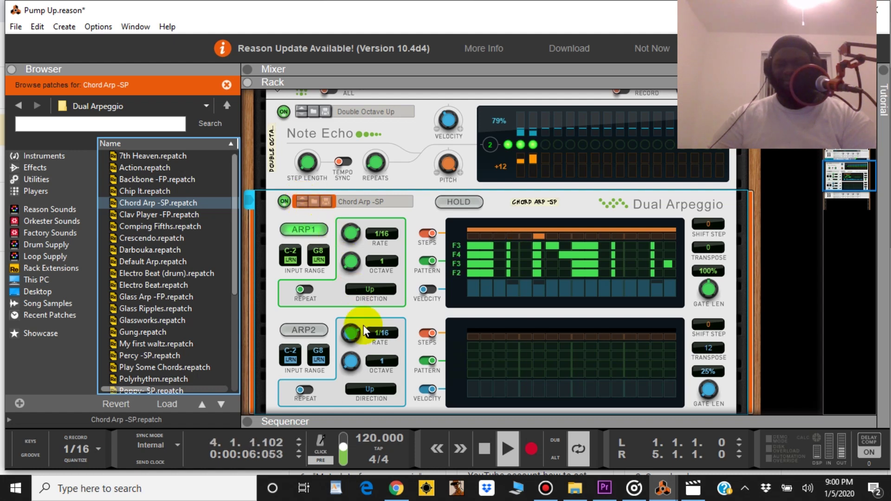
# Try ARP1 rates such as Shuffle, 1/64 and 1/8T during playback, and return the rate to 1/16
pyautogui.doubleClick(494, 447)
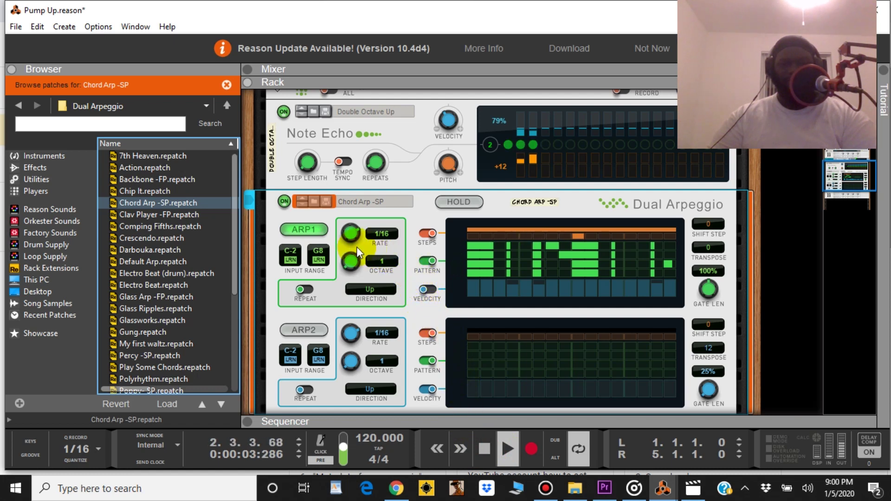
pyautogui.moveTo(355, 232)
pyautogui.mouseDown()
pyautogui.moveTo(351, 218)
pyautogui.moveTo(349, 234)
pyautogui.mouseUp()
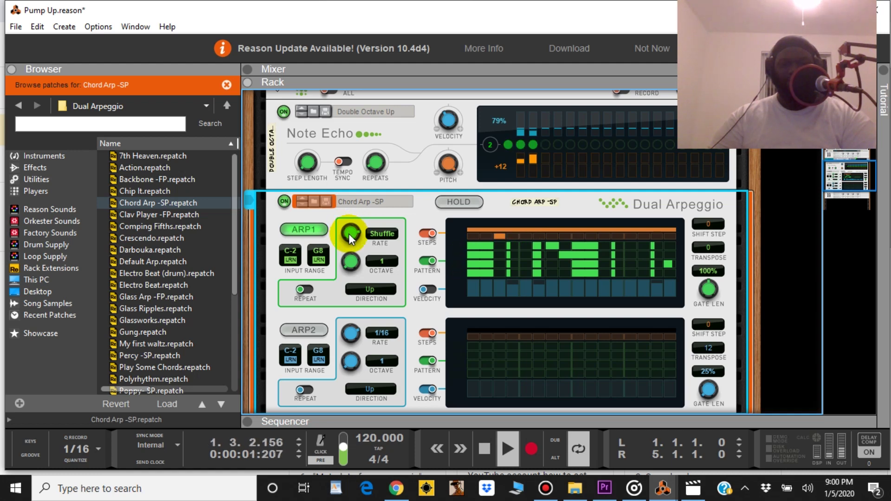
pyautogui.moveTo(351, 236); pyautogui.dragTo(378, 85)
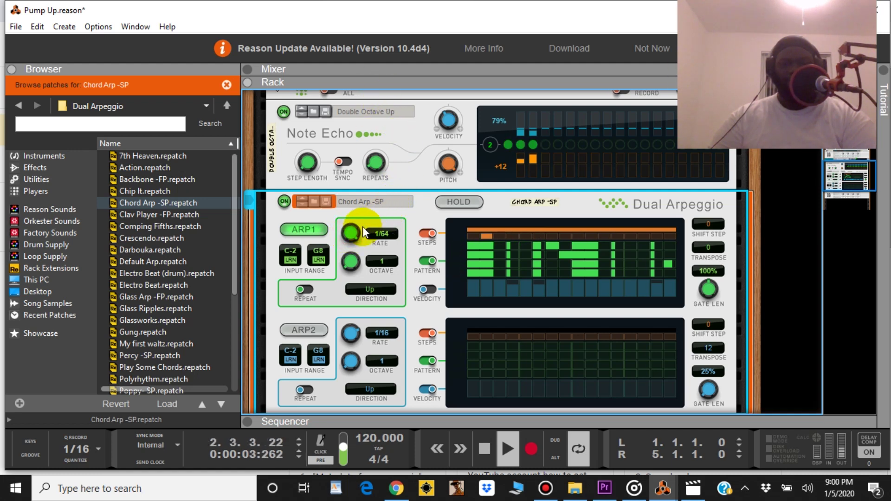
pyautogui.moveTo(358, 229); pyautogui.dragTo(350, 238)
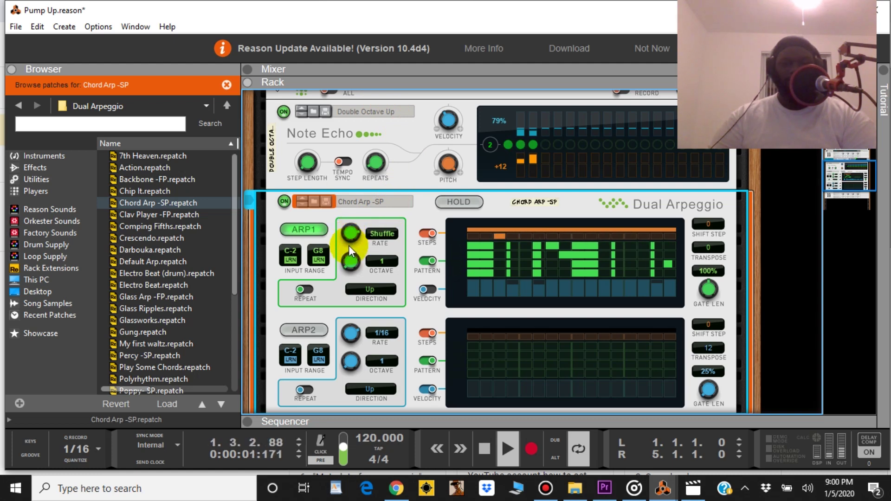
pyautogui.moveTo(349, 246); pyautogui.dragTo(349, 248)
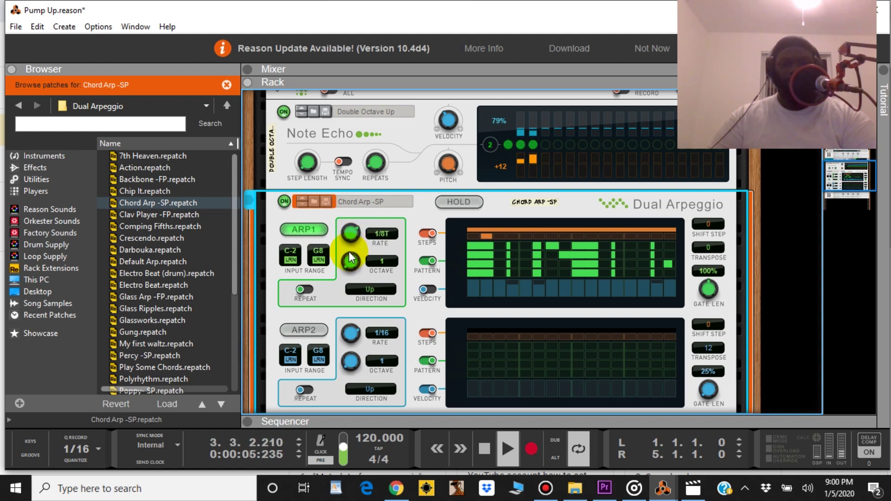
pyautogui.moveTo(348, 247); pyautogui.dragTo(349, 249)
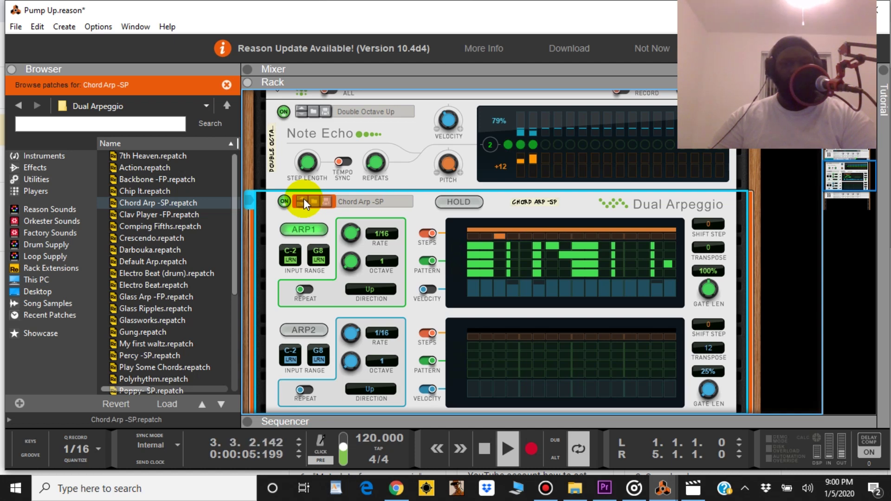
# Clear all solos in the sequencer, mute the Analog Stab Brass track, select the ut_drm140_fire_perc track and stop playback
pyautogui.click(367, 423)
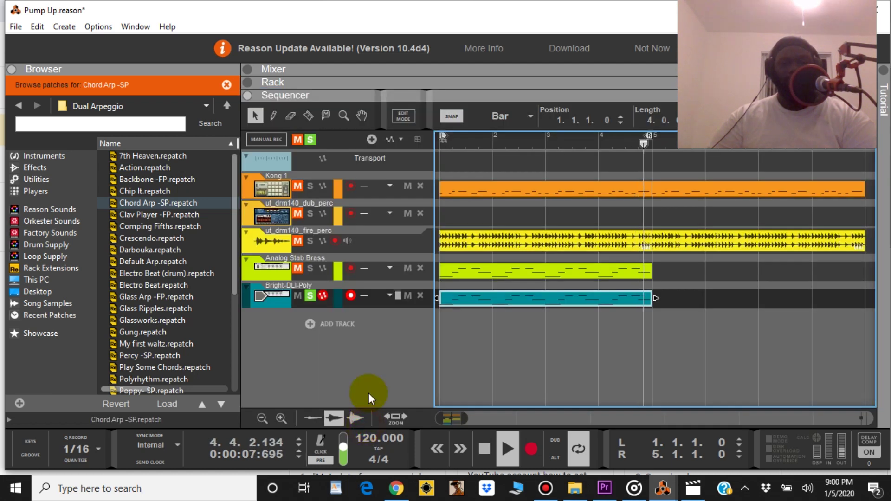
pyautogui.click(308, 140)
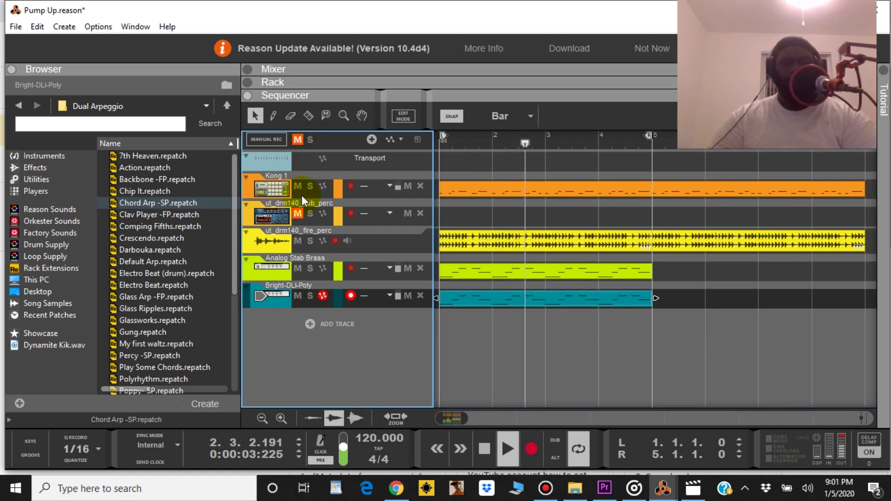
pyautogui.click(297, 269)
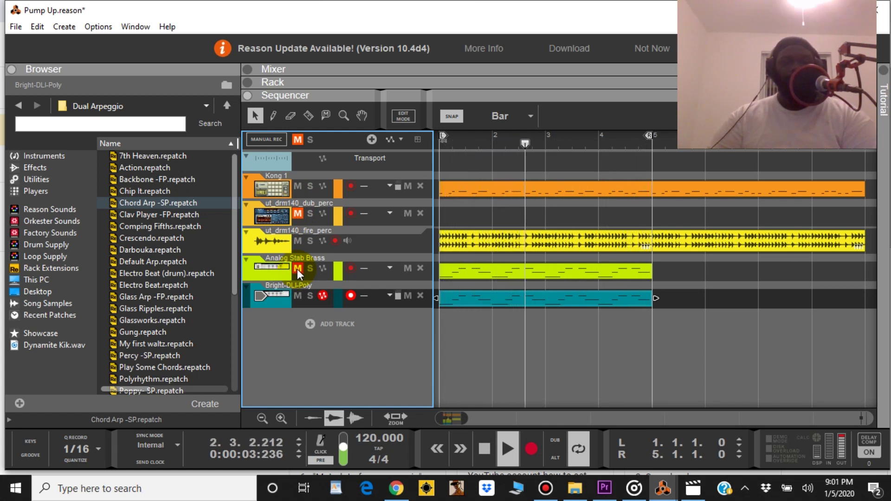
pyautogui.click(277, 244)
pyautogui.click(488, 443)
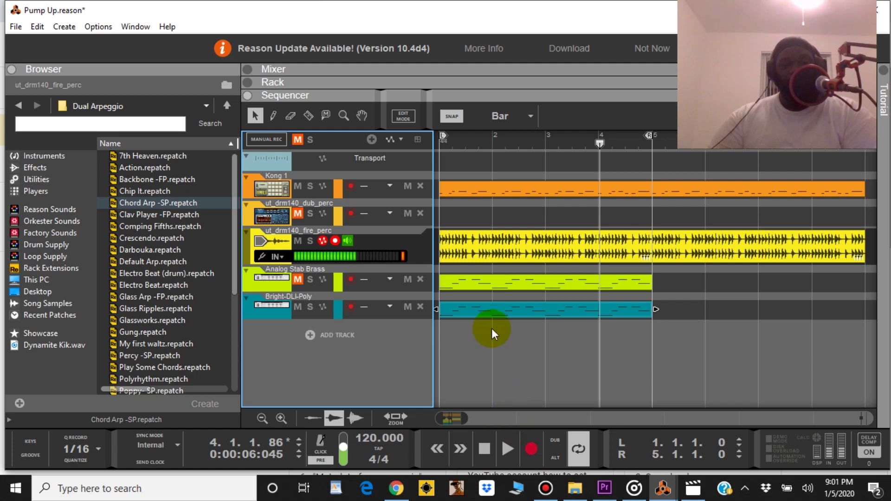
# Play the loop with the Bright-DLI-Poly track selected and load the Chip It patch on its Dual Arpeggio
pyautogui.click(265, 307)
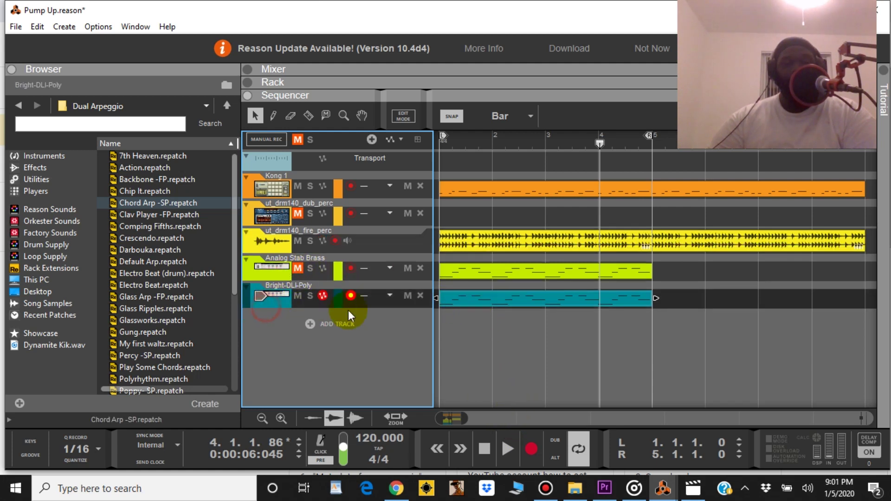
pyautogui.click(502, 457)
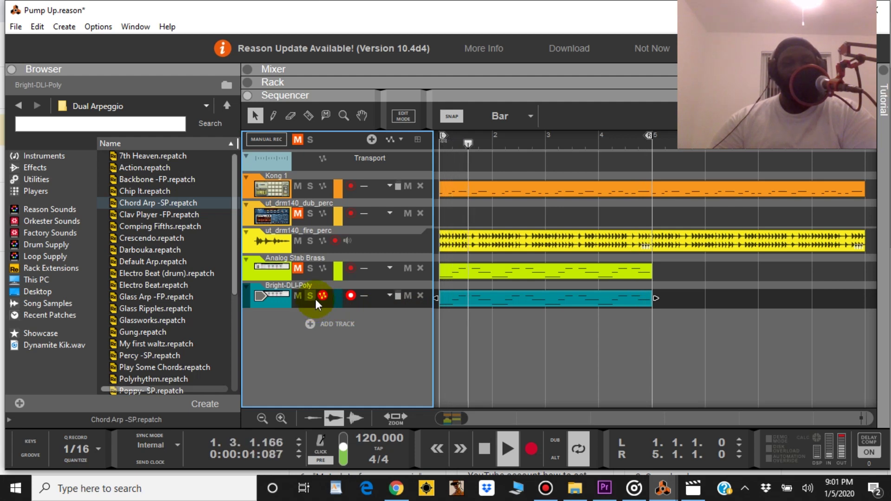
pyautogui.click(358, 81)
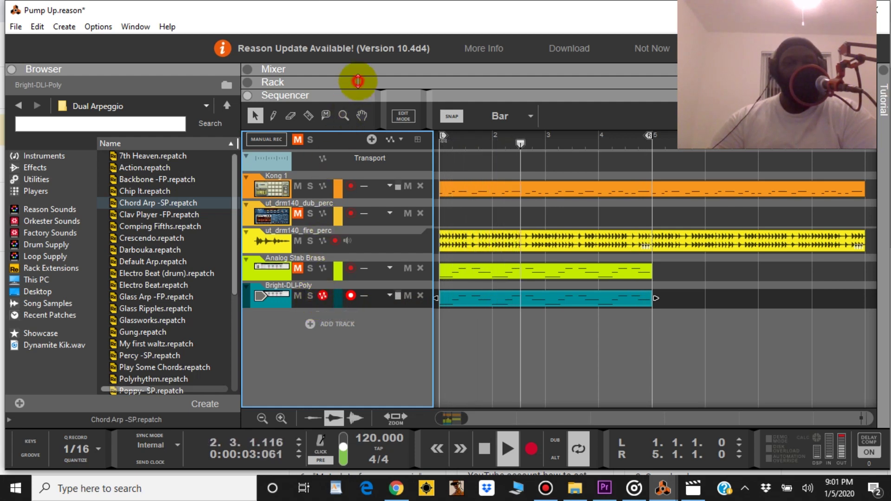
pyautogui.scroll(5, 383, 206)
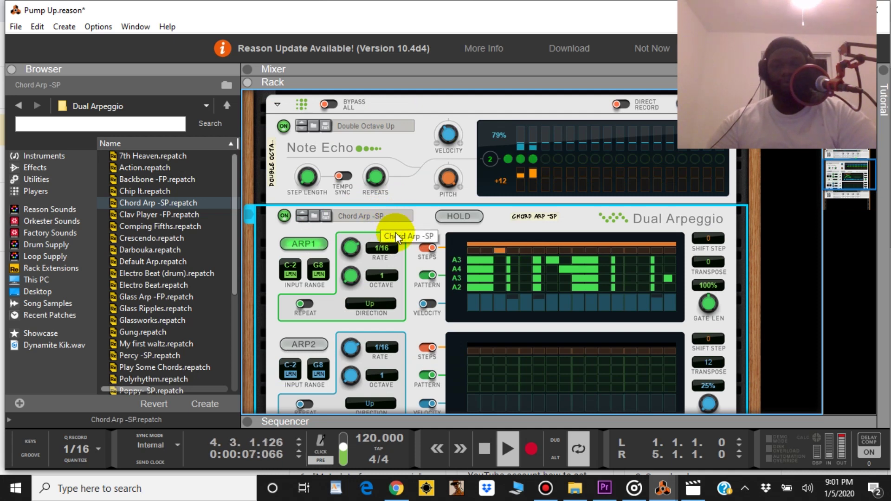
pyautogui.click(305, 211)
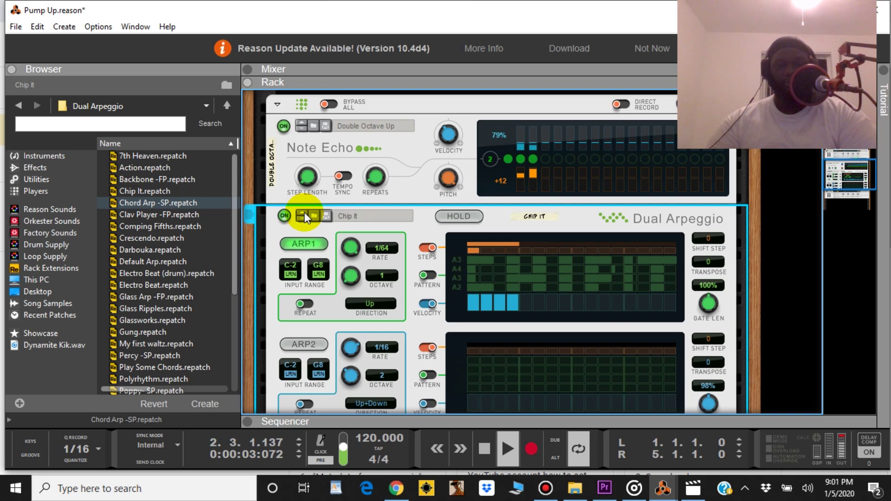
# Raise the Bright-DLI-Poly mix channel level and compare the Note Echo patches Double Octave Down and Double Octave Up, keeping Double Octave Up
pyautogui.scroll(1, 364, 265)
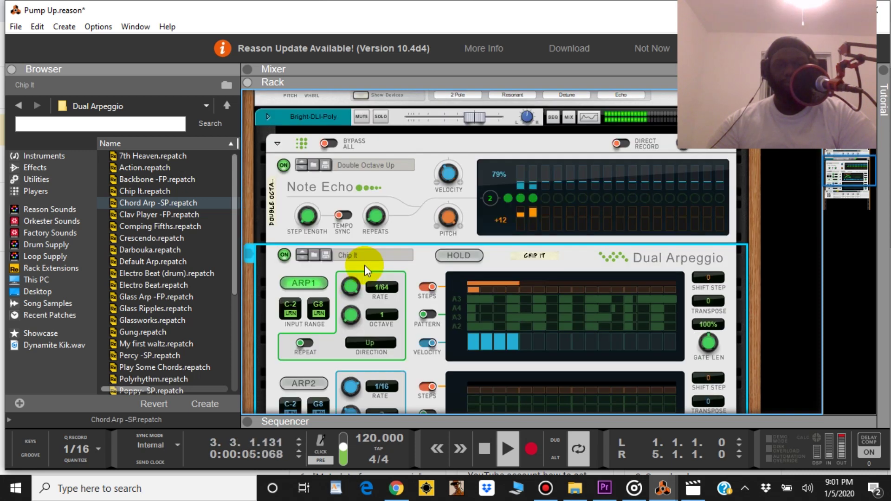
pyautogui.scroll(1, 369, 254)
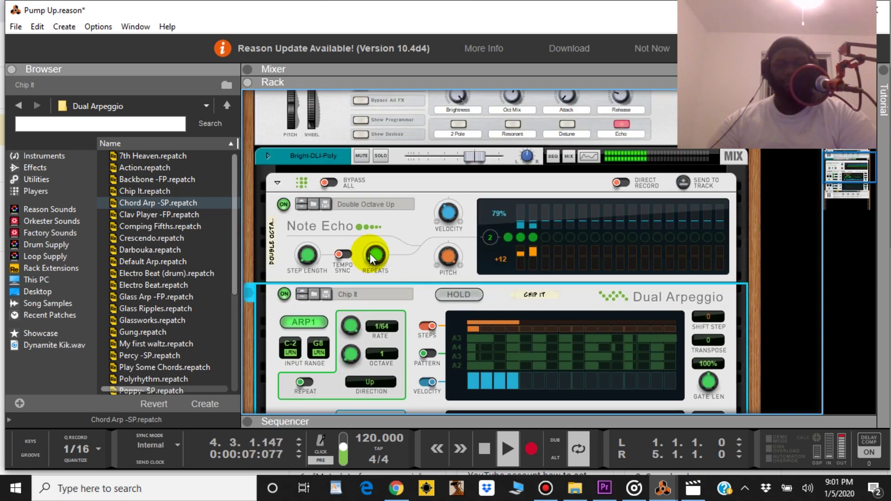
pyautogui.moveTo(466, 155); pyautogui.dragTo(501, 152)
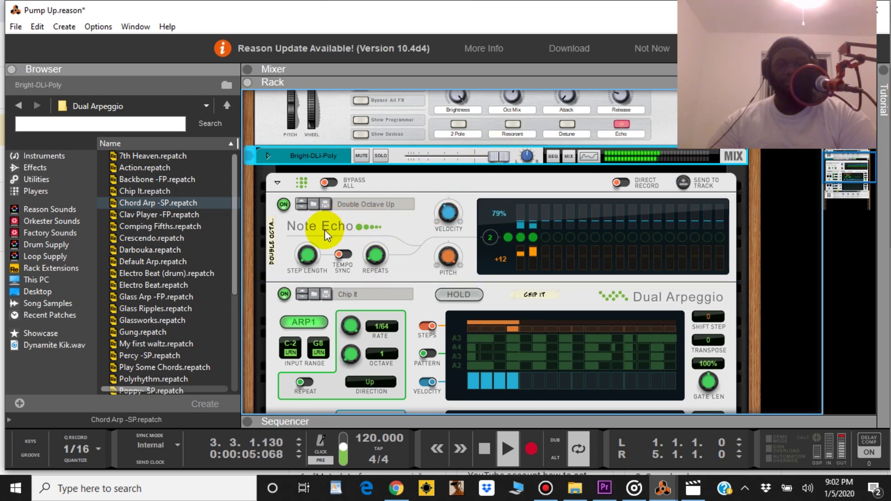
pyautogui.click(304, 202)
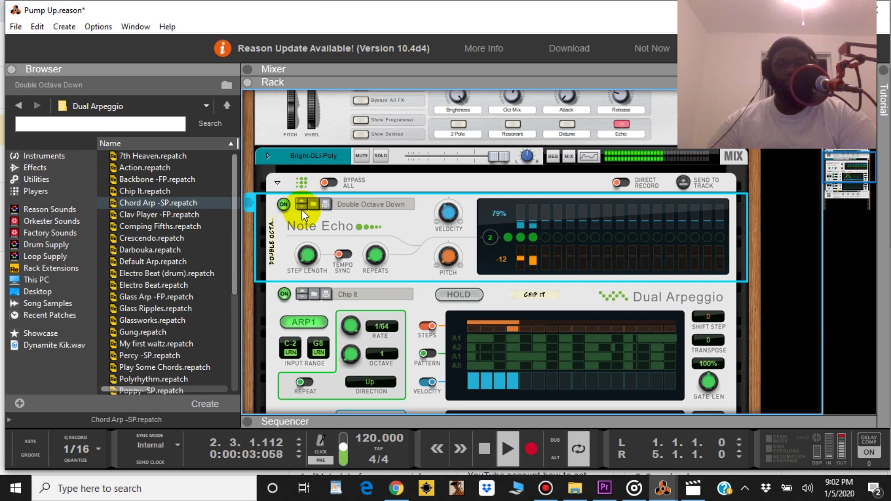
pyautogui.click(301, 206)
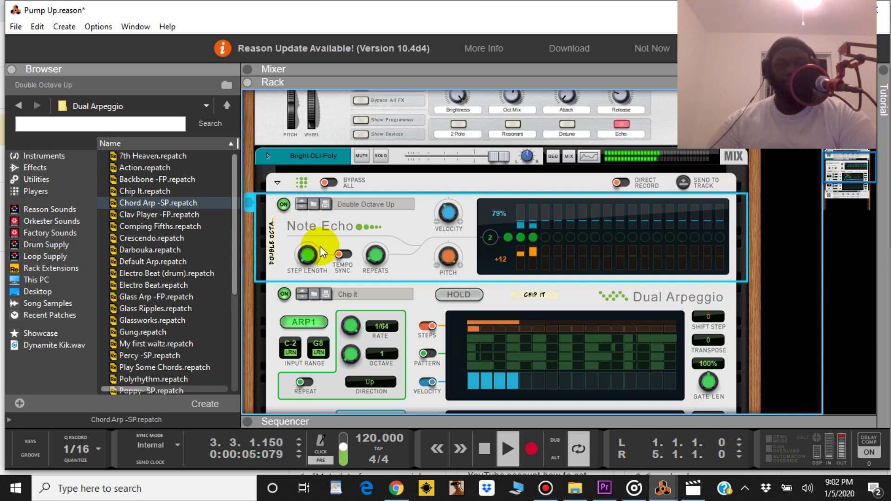
pyautogui.scroll(-1, 319, 247)
pyautogui.scroll(1, 319, 248)
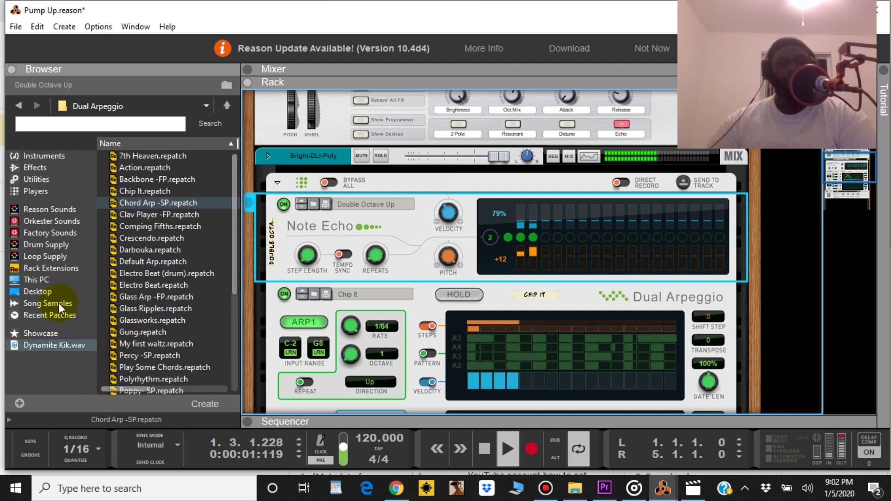
# Replace the Note Echo with a Scales & Chords player and load its Anthem Chords (Cm) patch
pyautogui.click(50, 193)
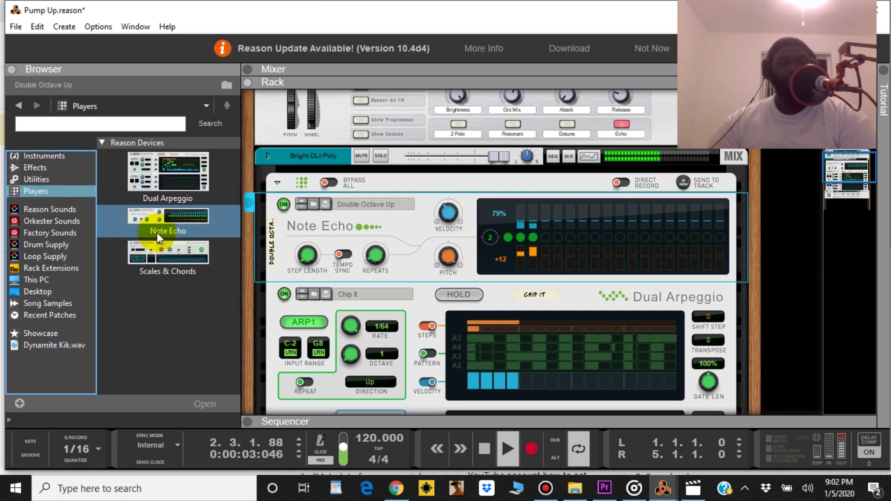
pyautogui.moveTo(162, 261); pyautogui.dragTo(461, 233)
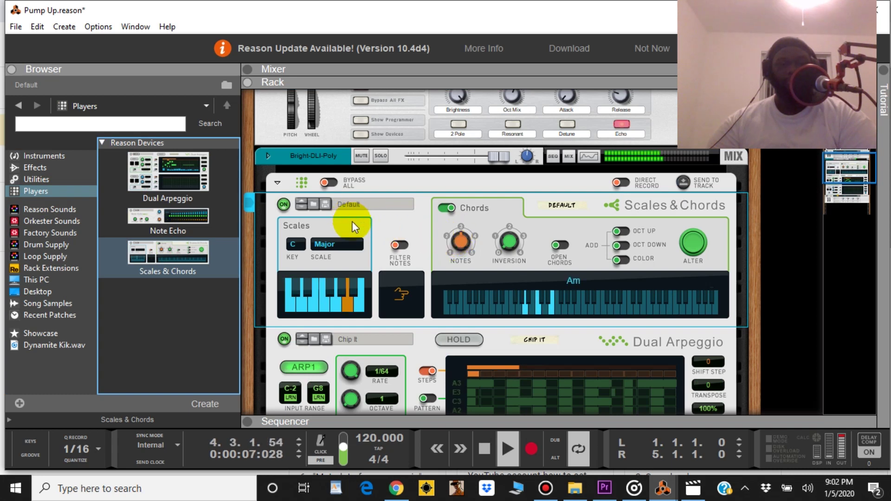
pyautogui.click(302, 204)
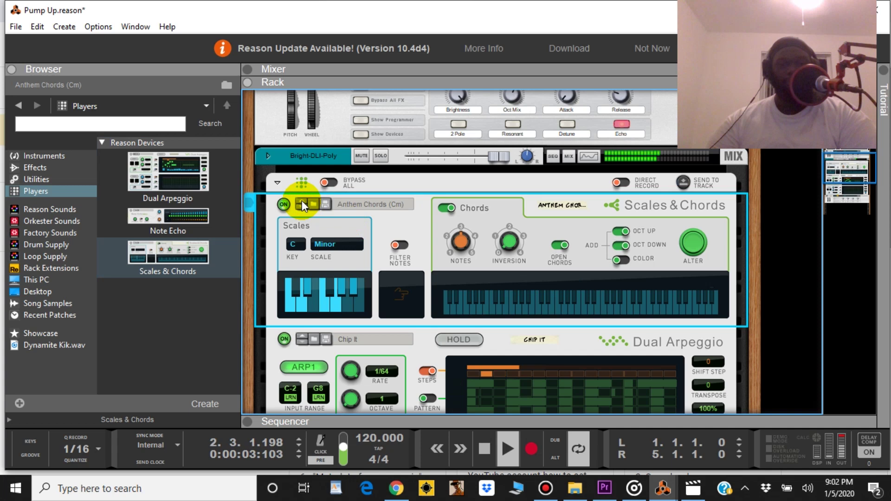
# Load the Backbone -FP patch on the Dual Arpeggio and check the player chain during playback
pyautogui.scroll(-5, 316, 288)
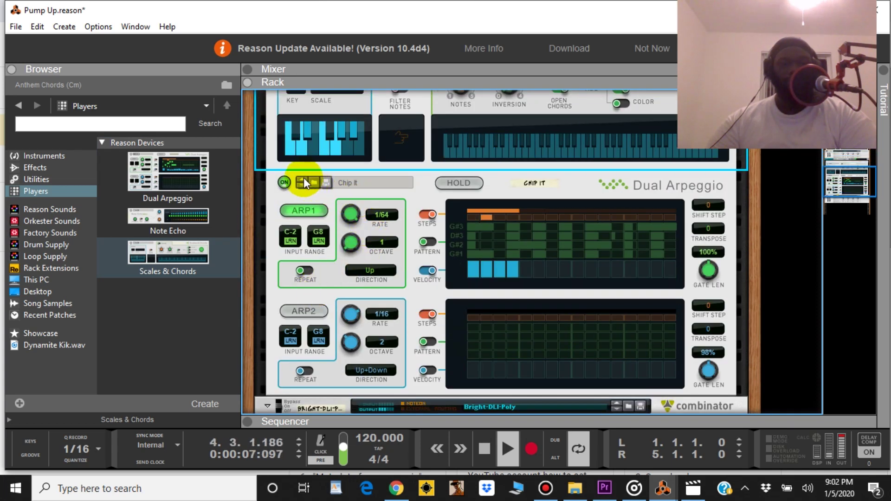
pyautogui.click(304, 179)
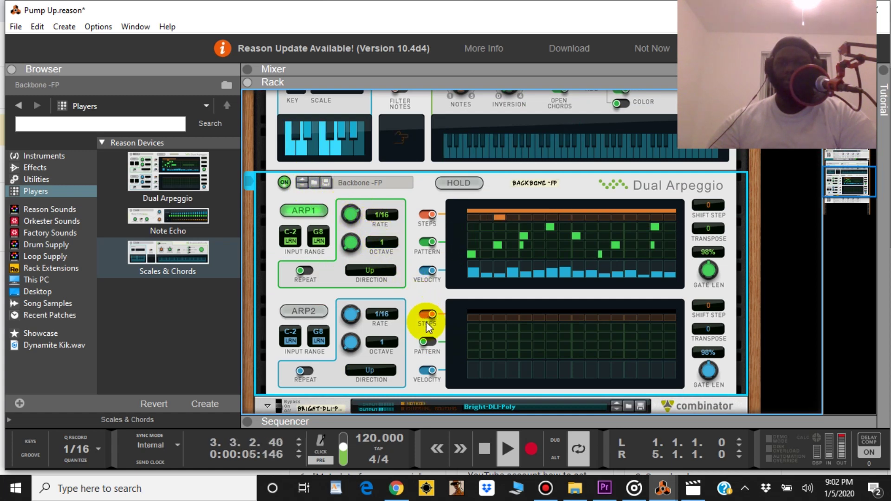
pyautogui.scroll(3, 461, 302)
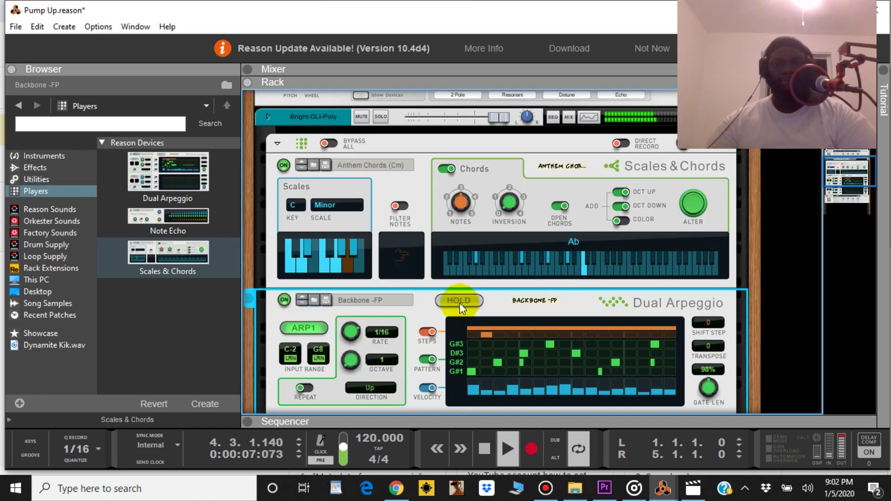
pyautogui.scroll(-2, 459, 303)
pyautogui.scroll(-2, 453, 311)
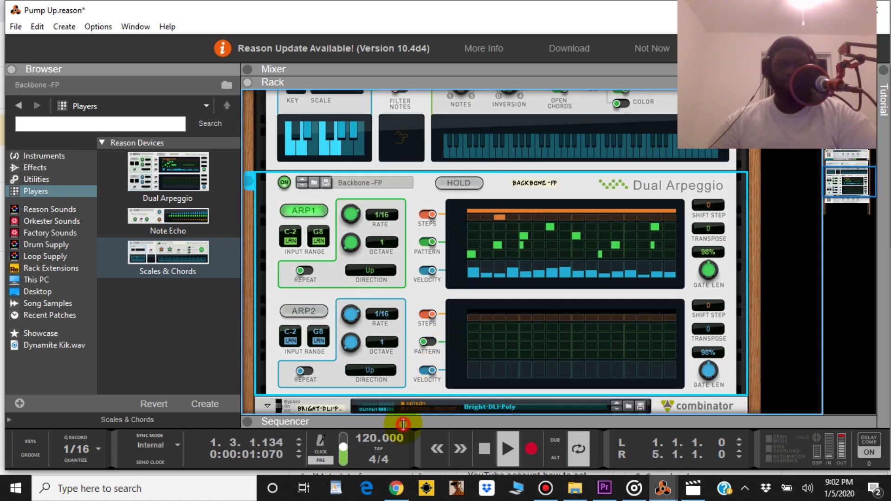
# Solo the Bright-DLI-Poly track in the sequencer to hear it alone, and unsolo it again
pyautogui.click(399, 421)
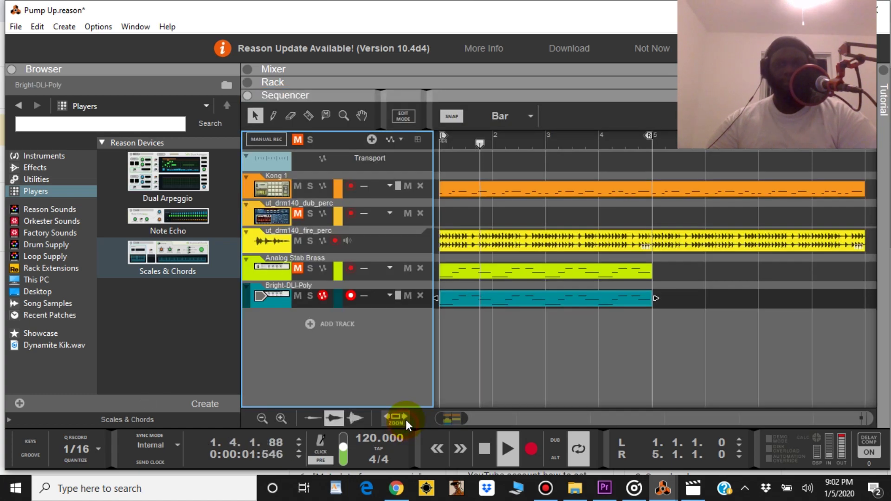
pyautogui.click(311, 296)
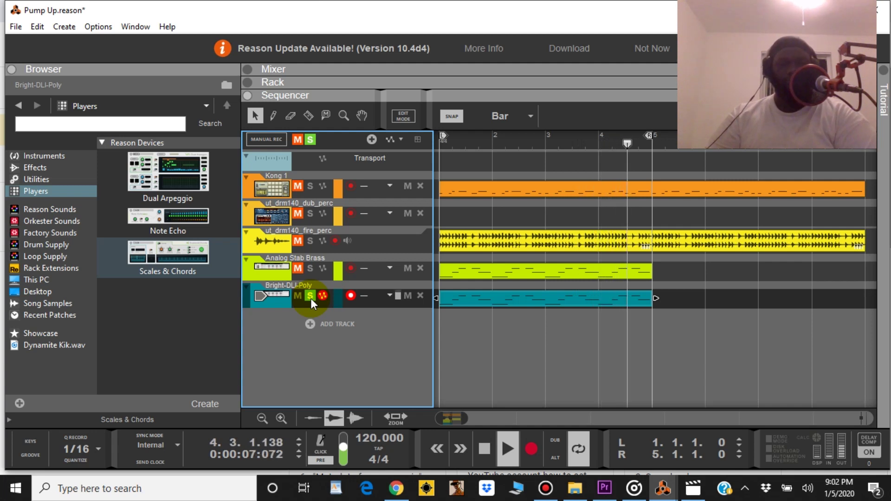
pyautogui.click(310, 297)
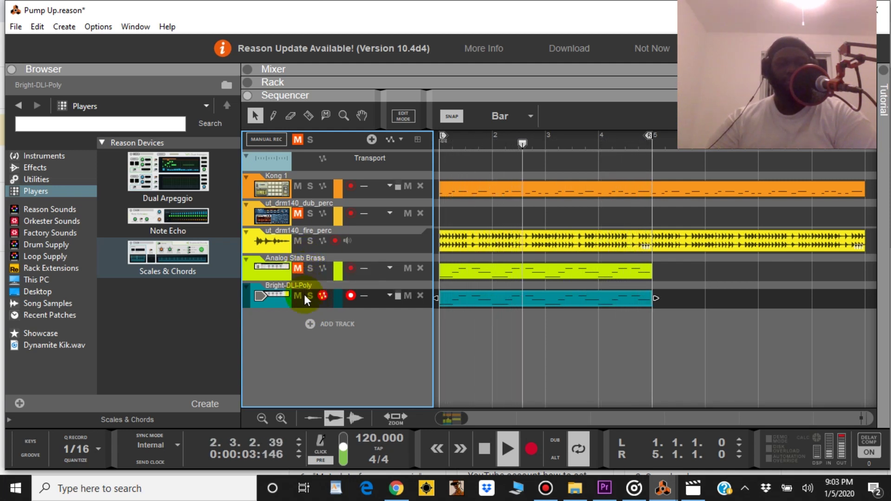
# Set the Dual Arpeggio's ARP1 rate to Shuffle in the rack and replay the loop from the start
pyautogui.click(319, 82)
pyautogui.scroll(3, 349, 191)
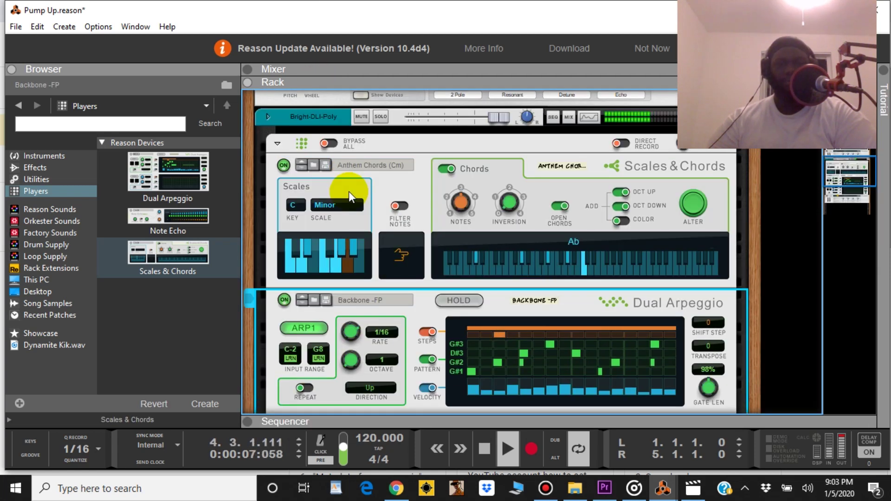
pyautogui.scroll(-1, 349, 191)
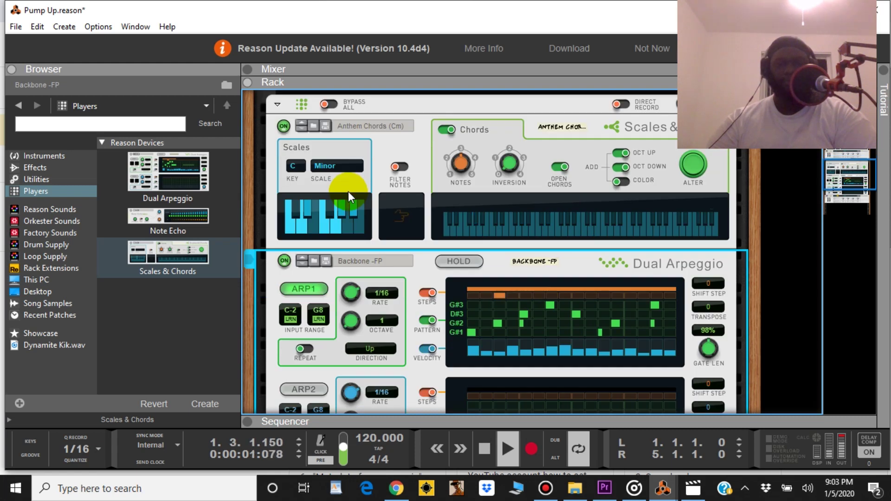
pyautogui.scroll(-1, 348, 194)
pyautogui.scroll(1, 352, 254)
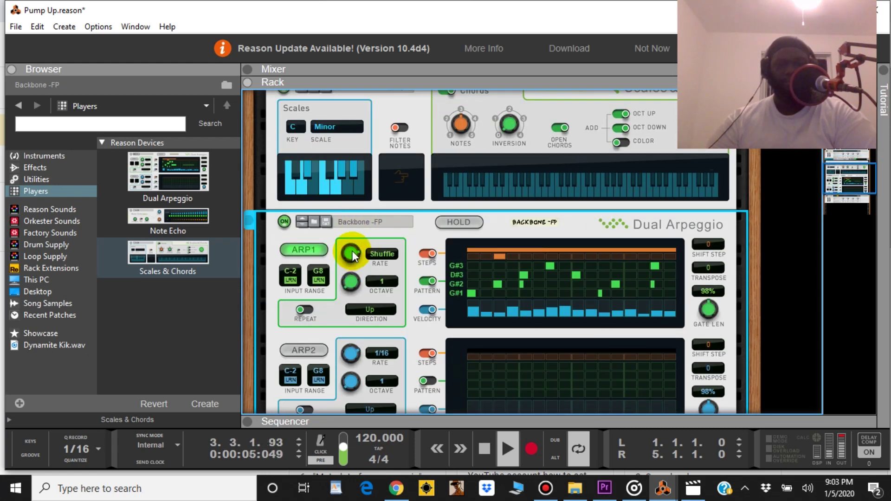
pyautogui.click(482, 451)
pyautogui.click(482, 451)
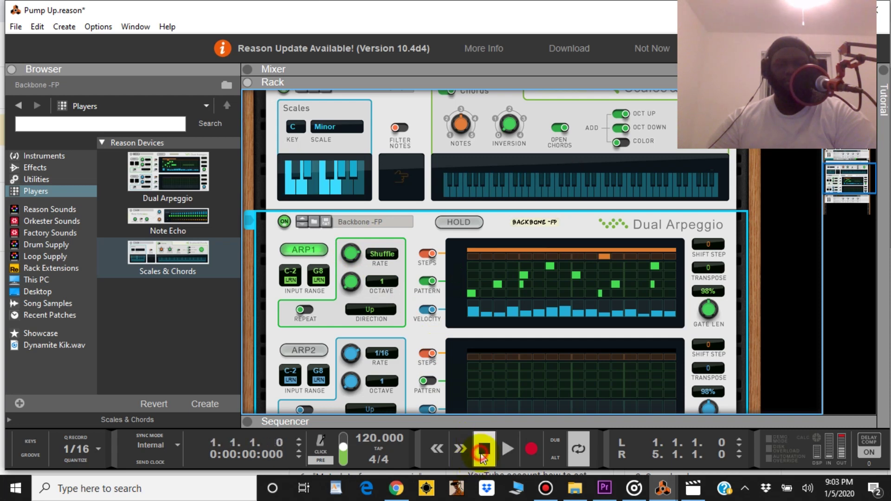
pyautogui.click(504, 456)
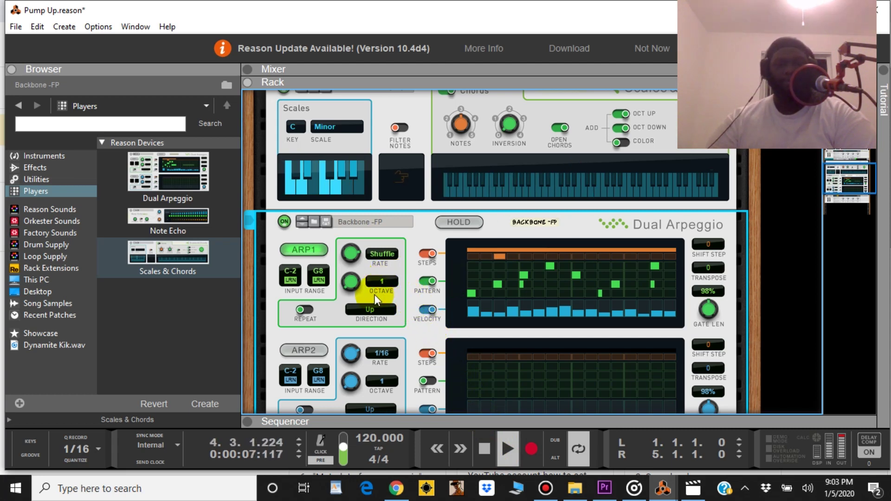
# Select the Bright-DLI-Poly Combinator and return the browser to the synth patches in the Reason Factory Sound Bank
pyautogui.scroll(-3, 374, 293)
pyautogui.scroll(-2, 374, 287)
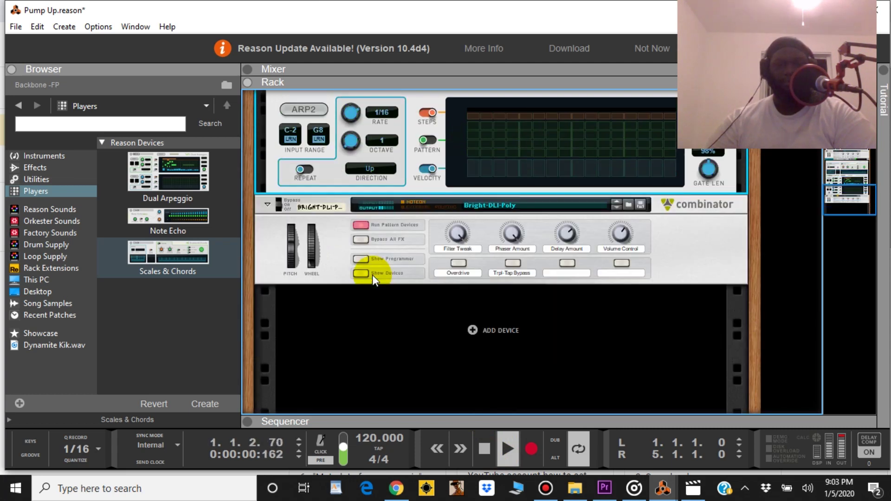
pyautogui.click(417, 235)
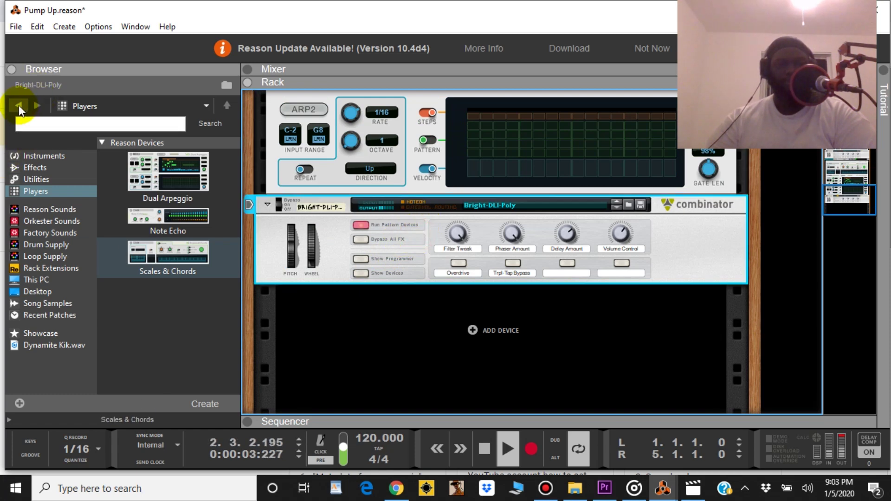
pyautogui.click(18, 106)
pyautogui.click(18, 106)
pyautogui.click(19, 106)
pyautogui.click(19, 106)
pyautogui.click(19, 106)
pyautogui.scroll(-7, 135, 216)
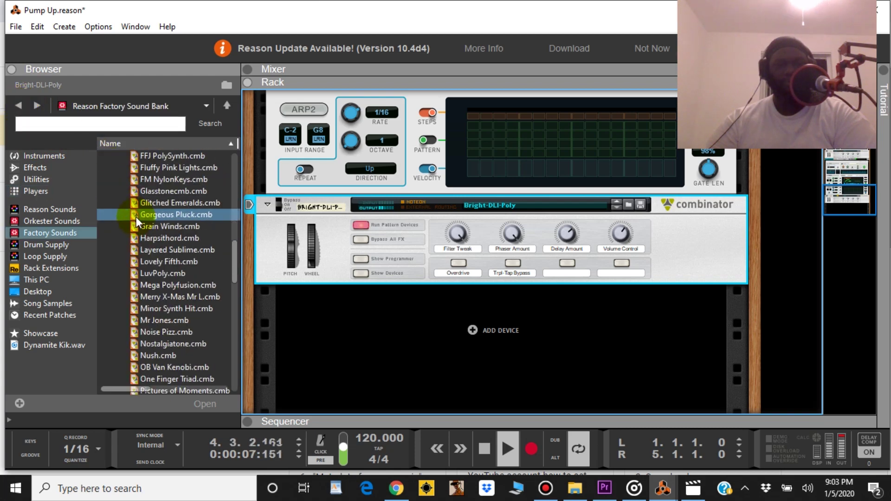
# Try the Gorgeous Pluck patch in place of the Bright-DLI-Poly Combinator and undo the replacement
pyautogui.click(177, 230)
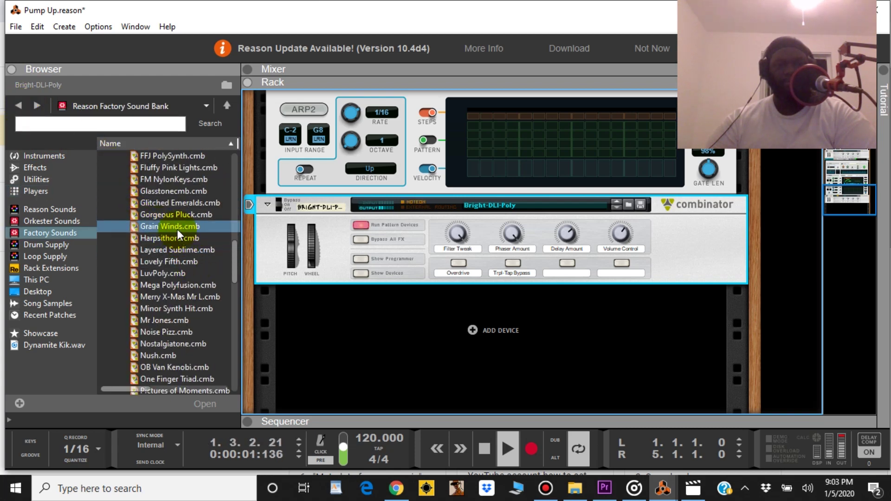
pyautogui.moveTo(177, 216); pyautogui.dragTo(385, 251)
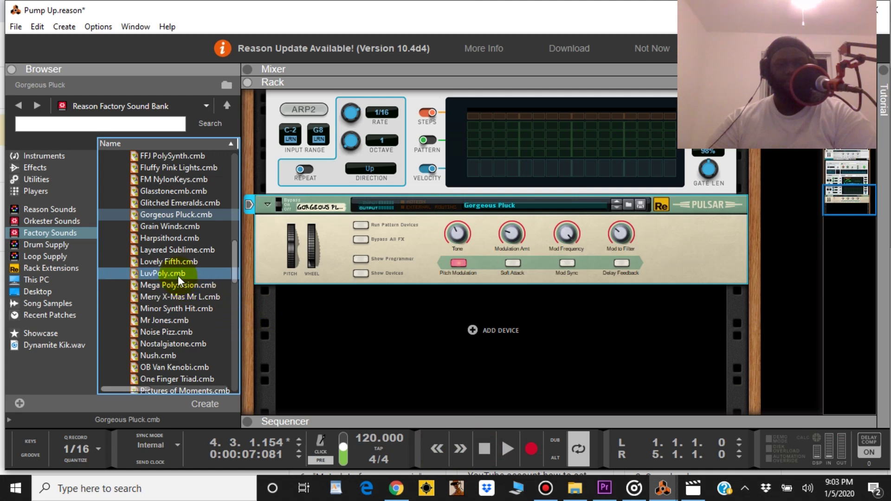
pyautogui.click(45, 25)
pyautogui.click(49, 42)
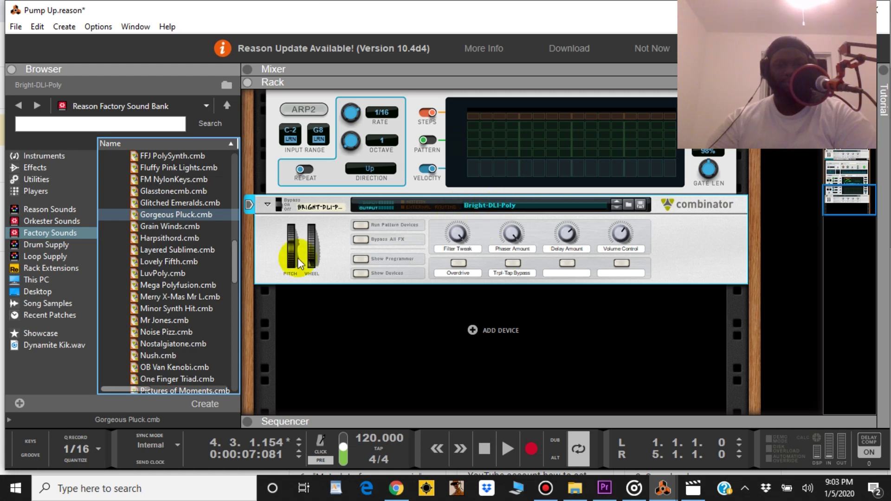
# Load the Dollar Dog patch into the Bright-DLI-Poly Combinator and play the loop
pyautogui.scroll(3, 148, 254)
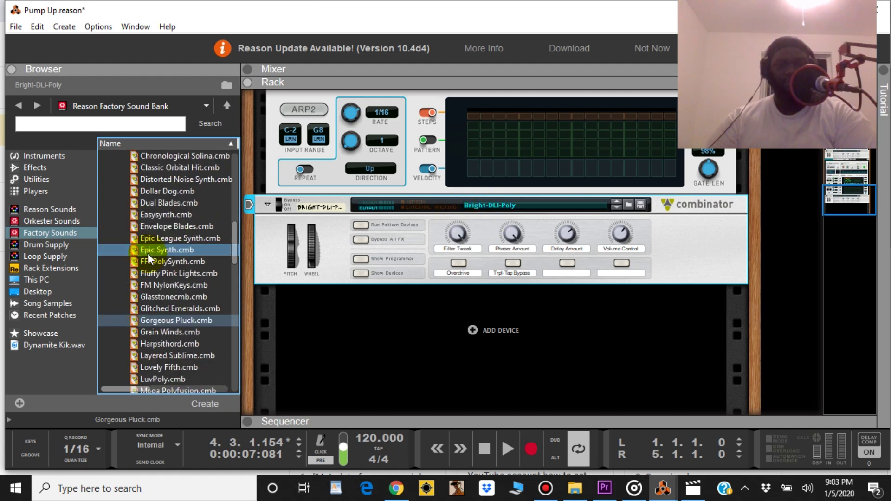
pyautogui.doubleClick(167, 190)
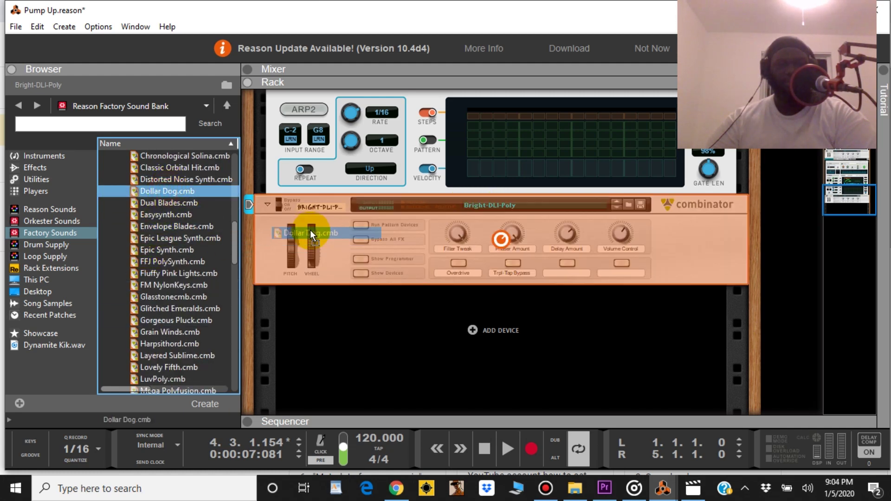
pyautogui.click(509, 450)
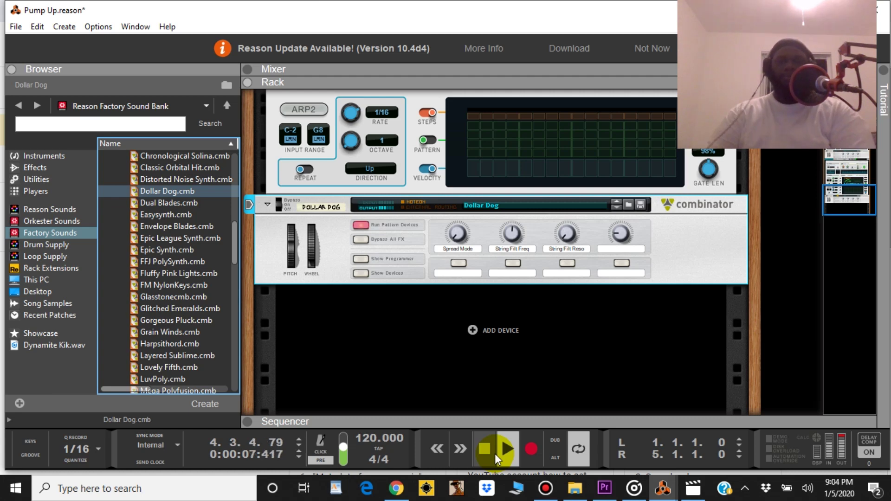
# Turn off the ARP1 steps on the Dual Arpeggio and set the ARP1 rate to 1/16 during playback
pyautogui.scroll(4, 596, 232)
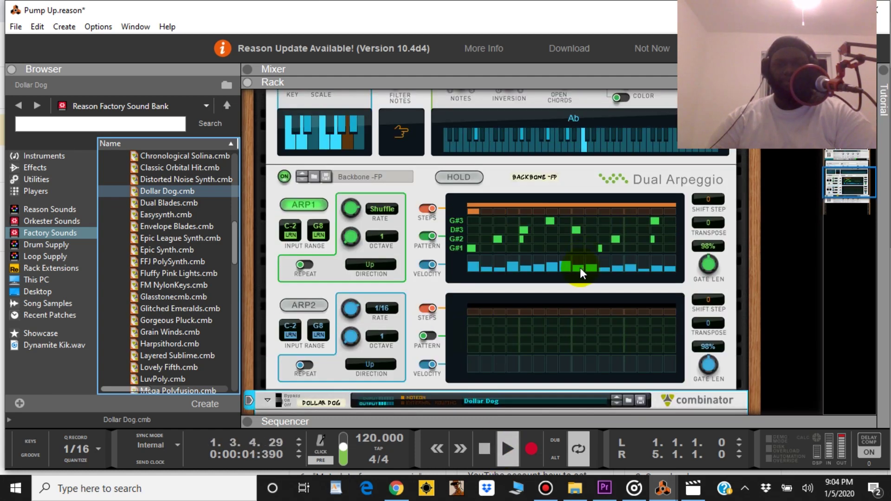
pyautogui.scroll(2, 580, 273)
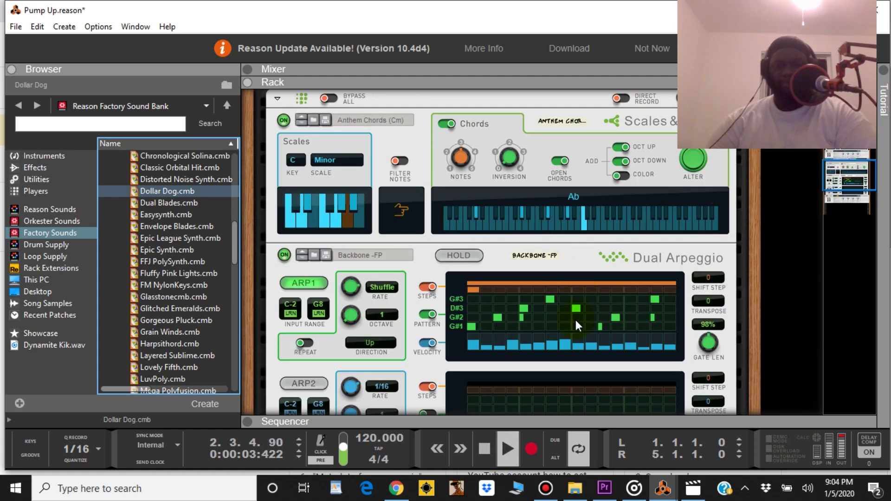
pyautogui.scroll(-1, 577, 324)
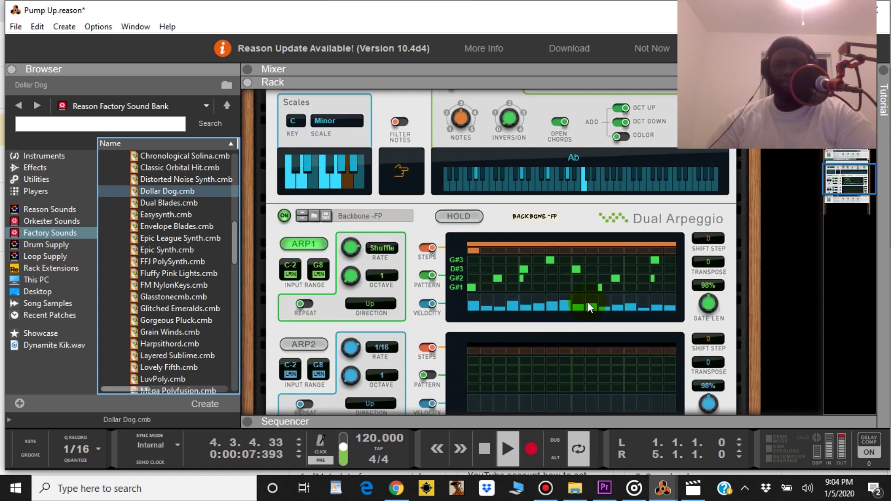
pyautogui.click(428, 249)
pyautogui.click(428, 250)
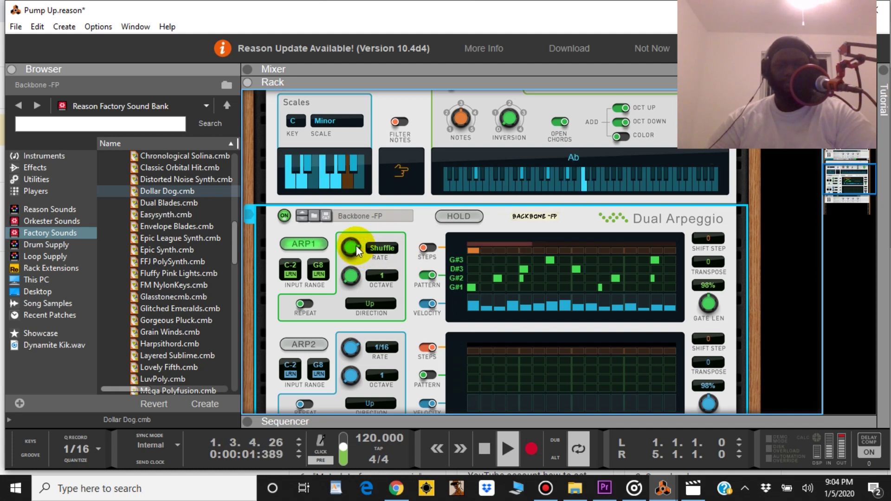
pyautogui.moveTo(355, 246); pyautogui.dragTo(360, 250)
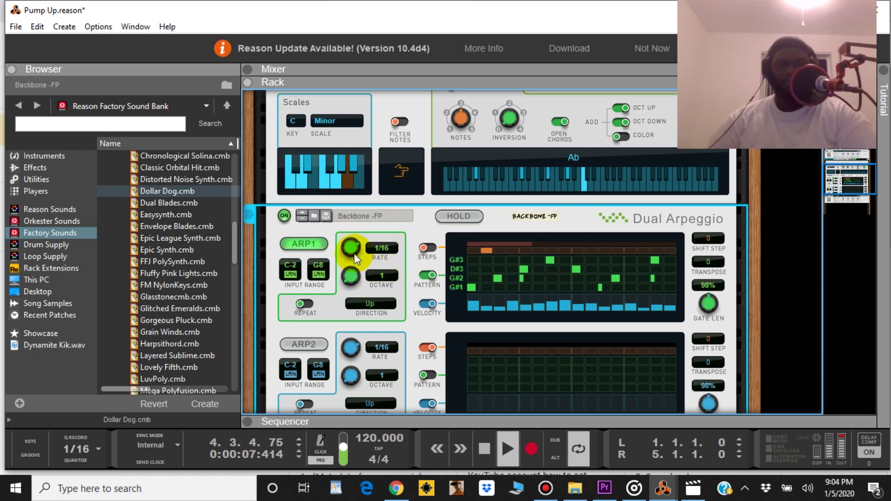
# Set the ARP1 rate to Shuffle with its steps on and pattern off, and restart the loop from the beginning
pyautogui.moveTo(351, 249); pyautogui.dragTo(349, 249)
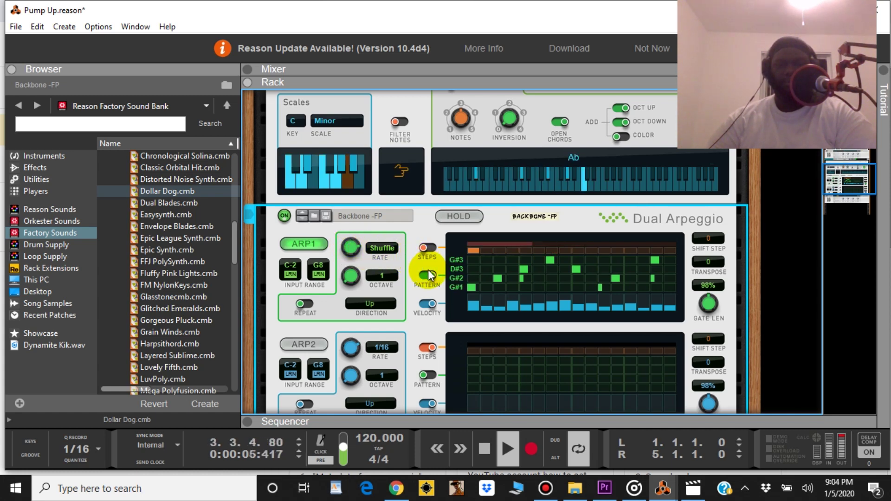
pyautogui.click(431, 246)
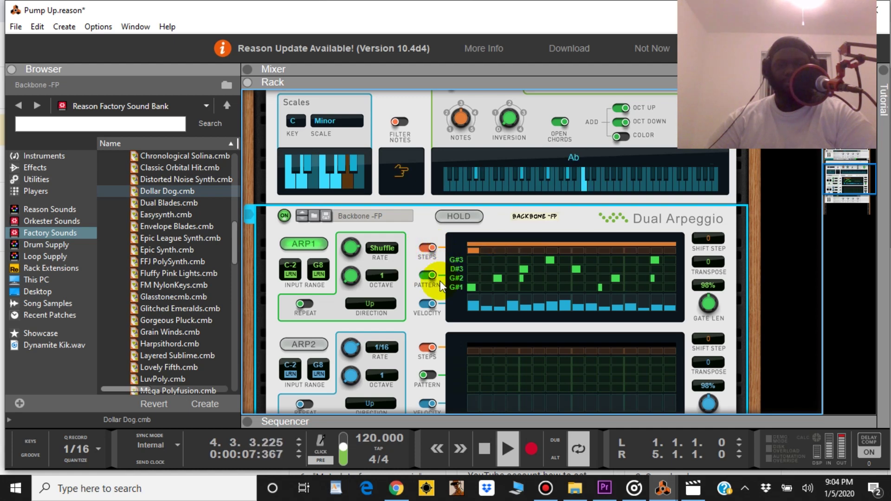
pyautogui.click(430, 277)
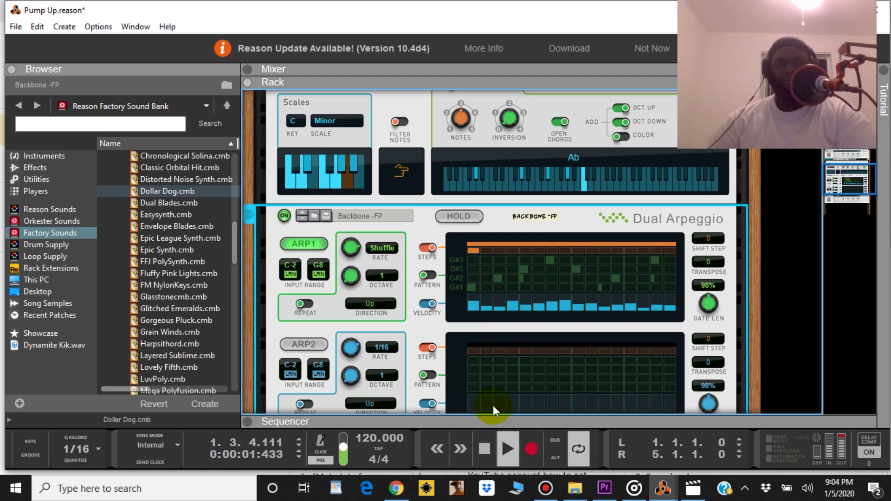
pyautogui.click(486, 446)
pyautogui.click(485, 447)
pyautogui.scroll(-3, 449, 334)
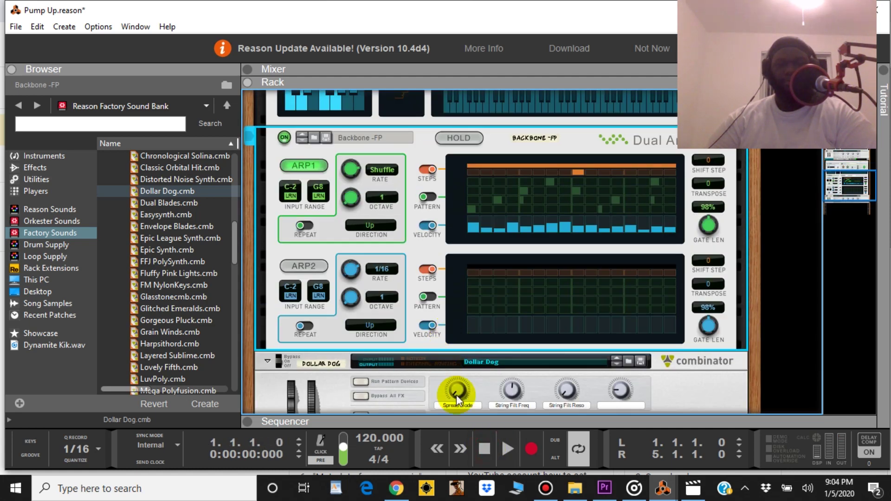
pyautogui.click(507, 449)
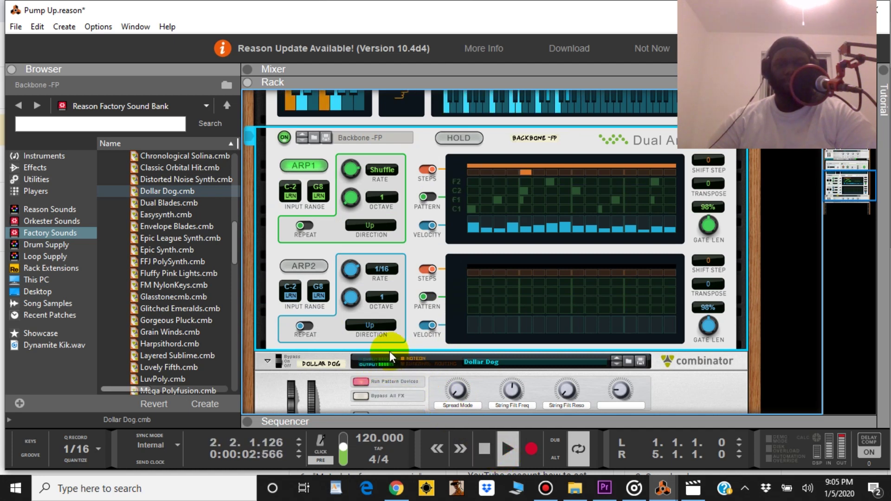
# Try ARP2 at the Shuffle rate with velocity off and different steps and pattern settings, and switch ARP2 back off
pyautogui.click(324, 267)
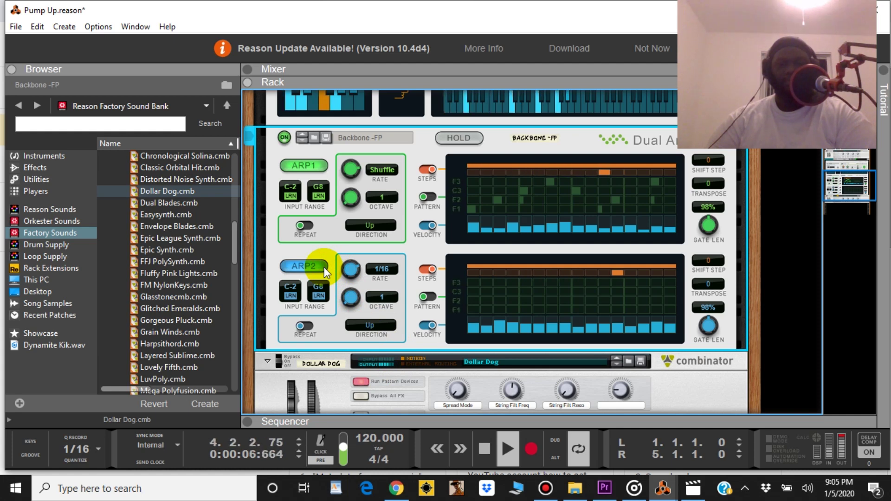
pyautogui.click(424, 269)
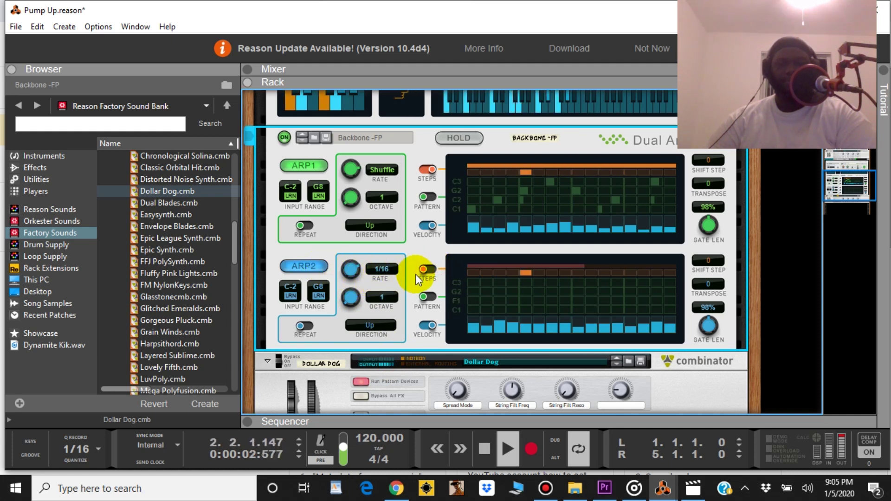
pyautogui.click(345, 269)
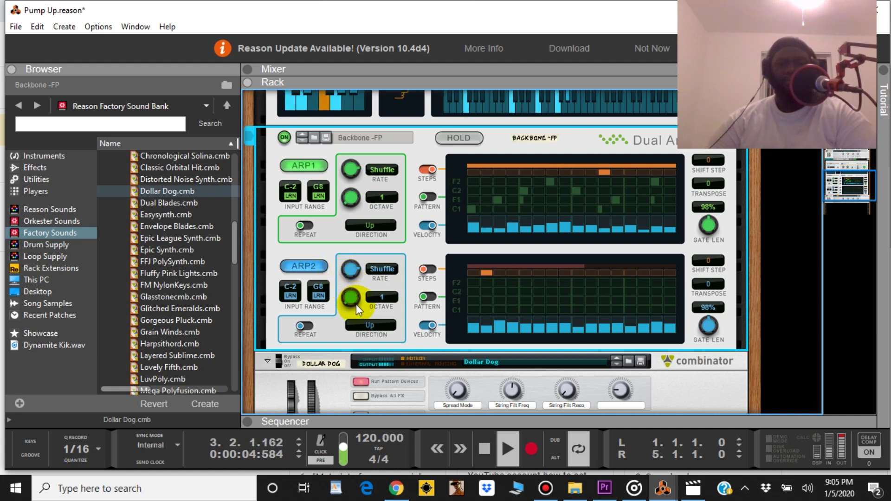
pyautogui.click(423, 324)
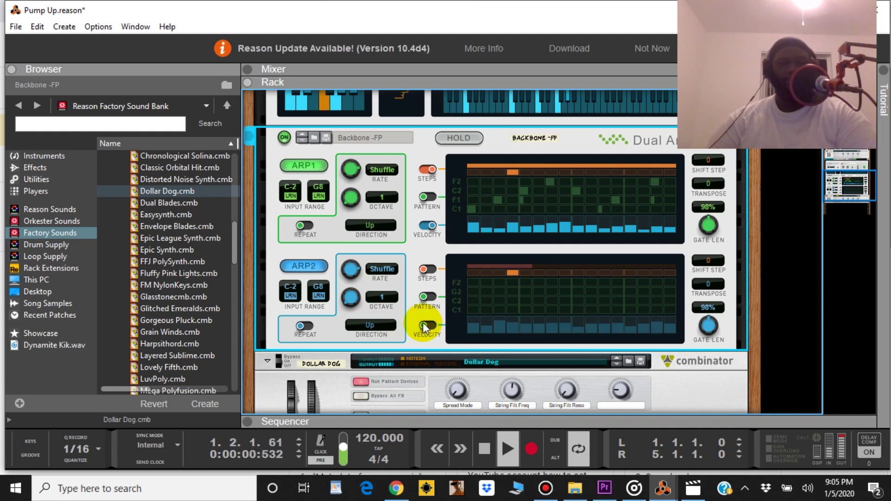
pyautogui.click(431, 268)
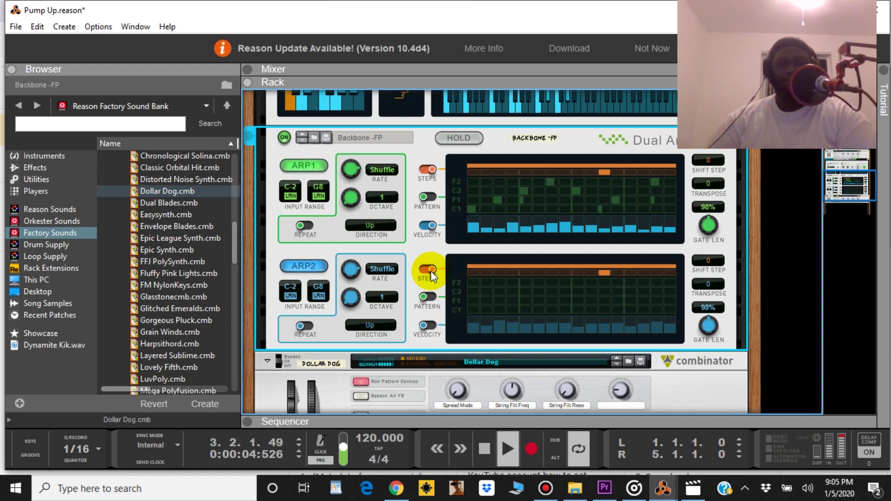
pyautogui.click(432, 296)
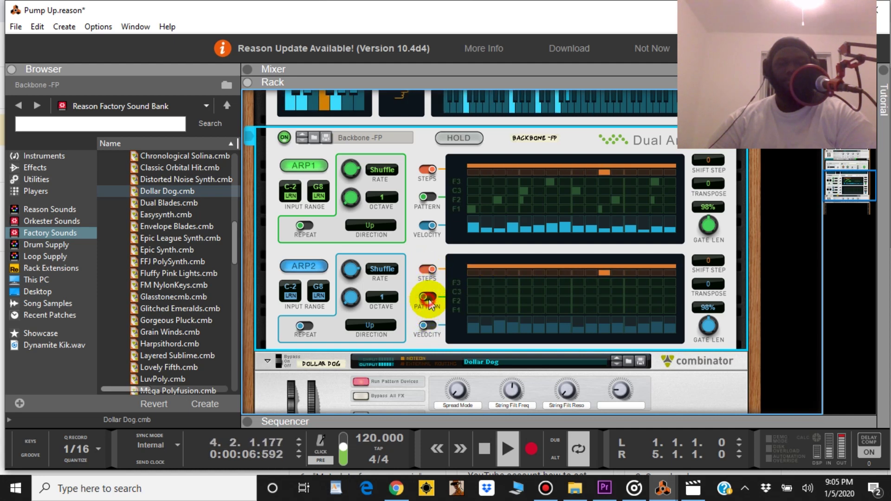
pyautogui.click(431, 269)
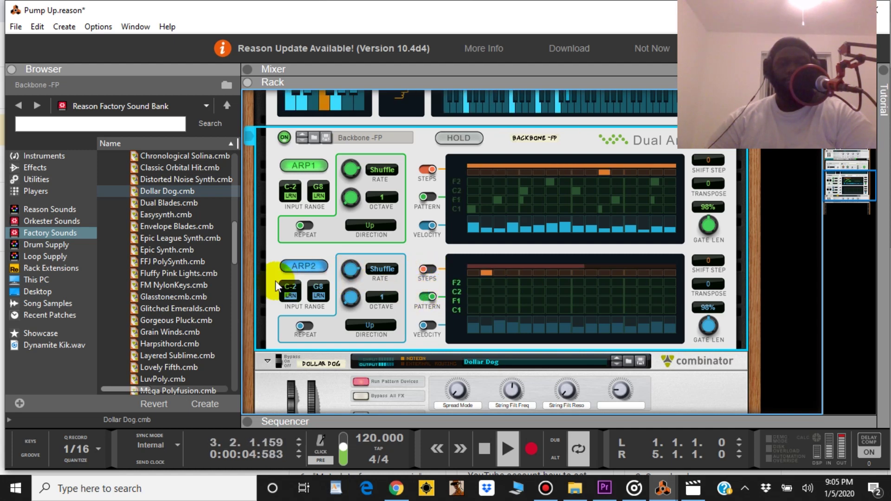
pyautogui.click(296, 266)
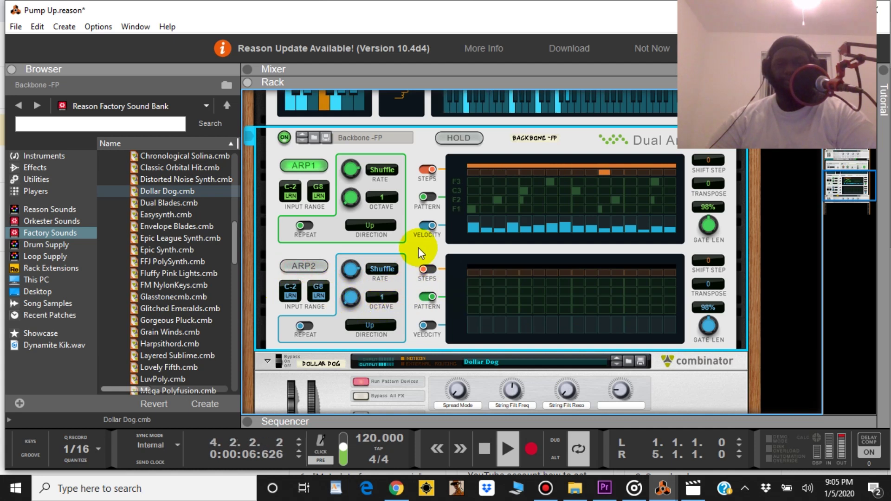
# Turn the ARP1 pattern back on and remove the short lower note at step 5 and the note at step 9
pyautogui.scroll(3, 403, 238)
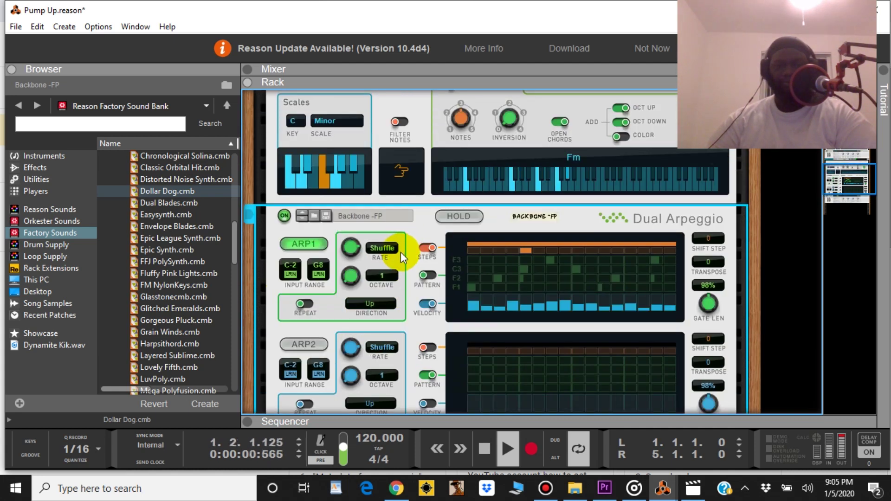
pyautogui.click(425, 277)
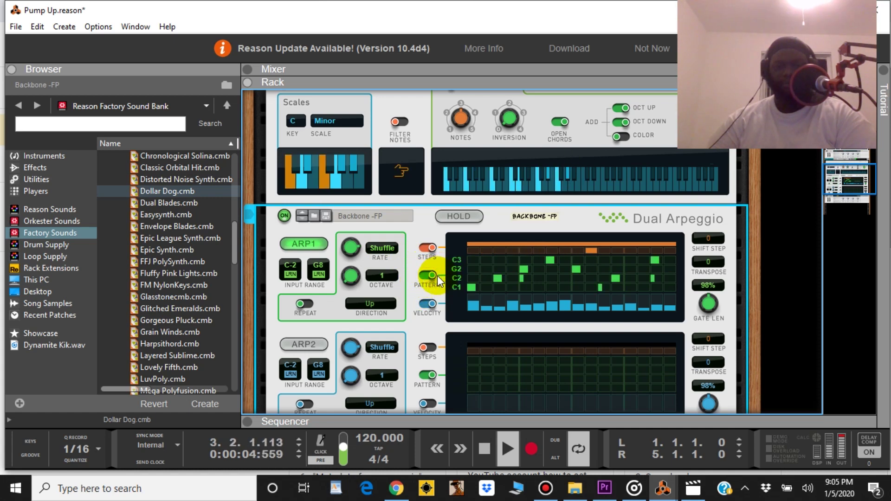
pyautogui.click(522, 278)
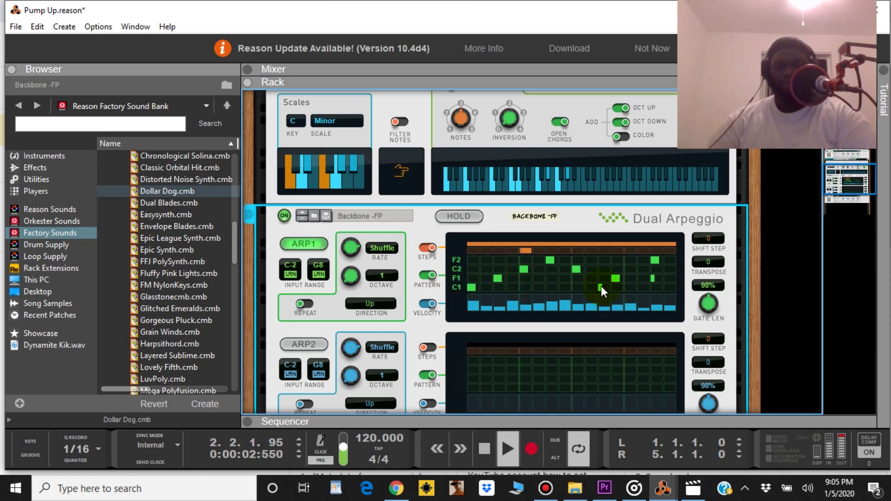
pyautogui.click(572, 269)
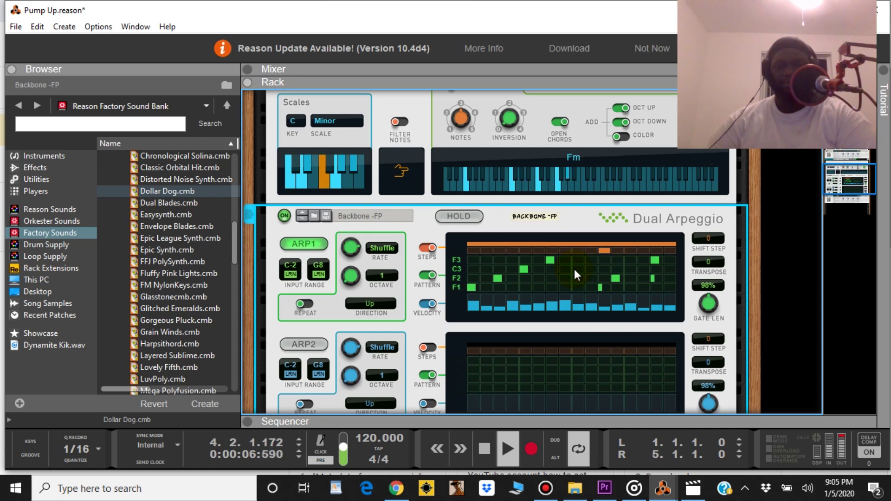
# Shorten the ARP1 sequence to 8 steps and replay the loop from the start
pyautogui.click(575, 244)
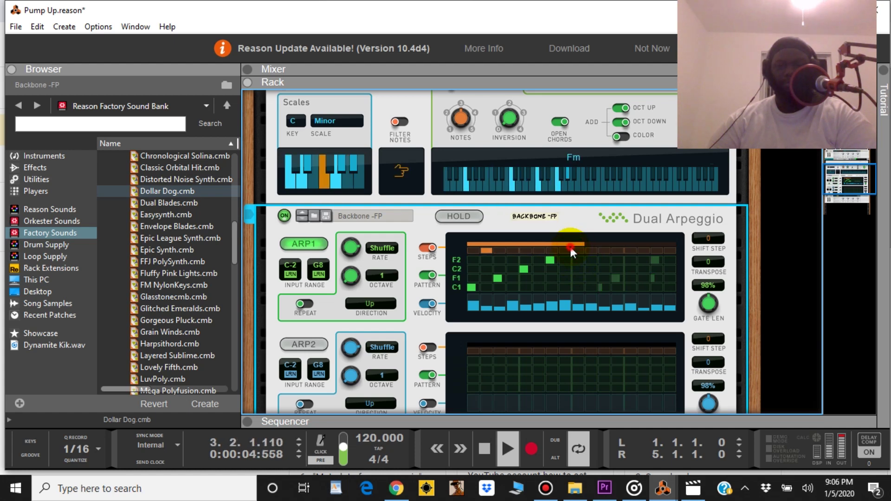
pyautogui.click(566, 245)
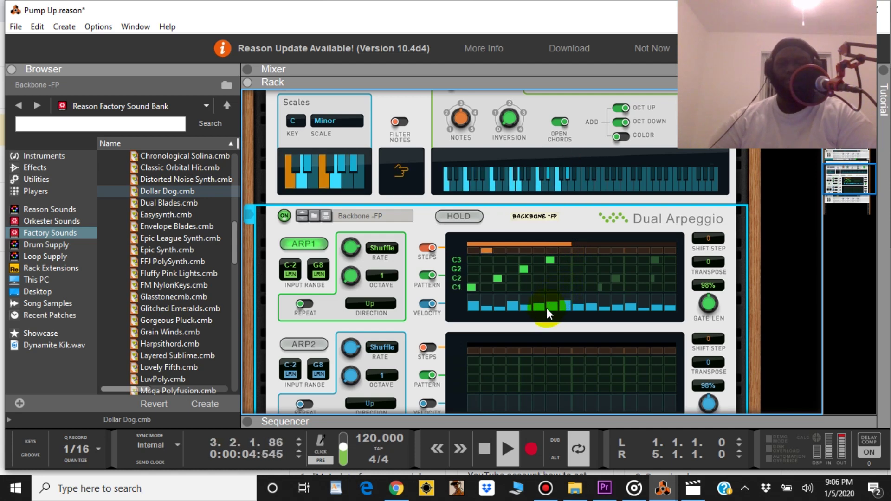
pyautogui.doubleClick(483, 447)
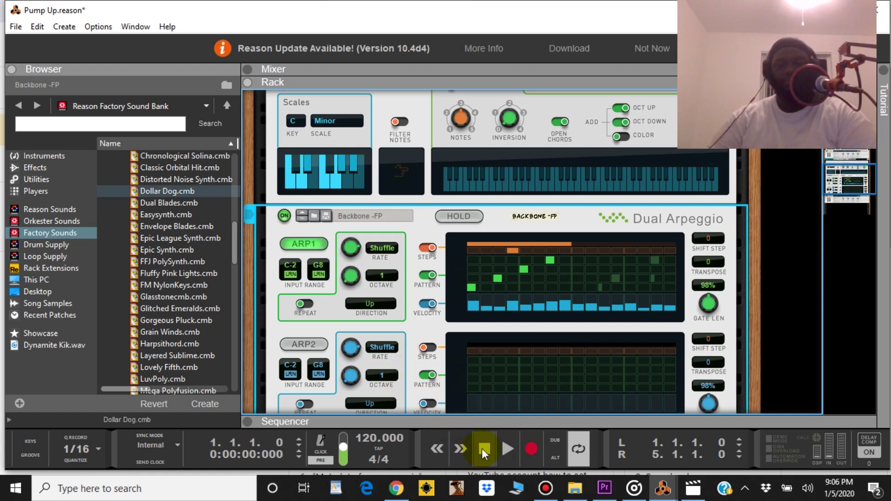
pyautogui.click(507, 450)
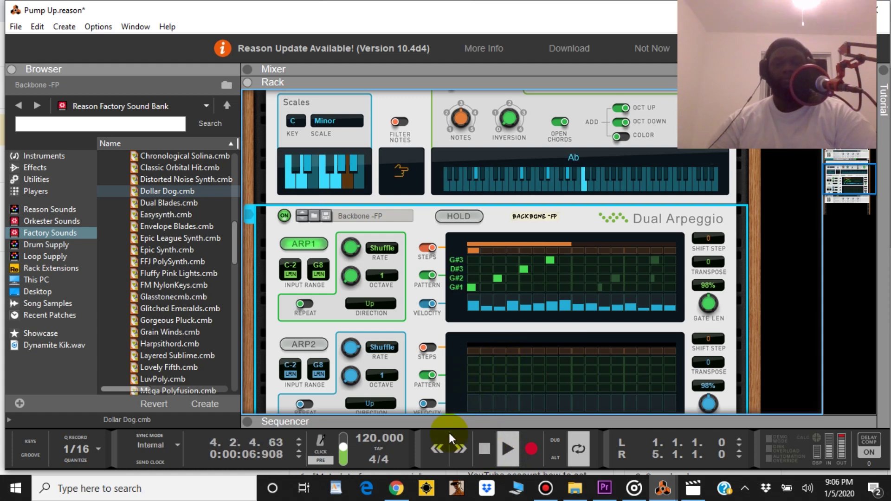
# Show the sequencer and toggle the Analog Stab Brass track's mute to compare the loop with and without it
pyautogui.click(456, 422)
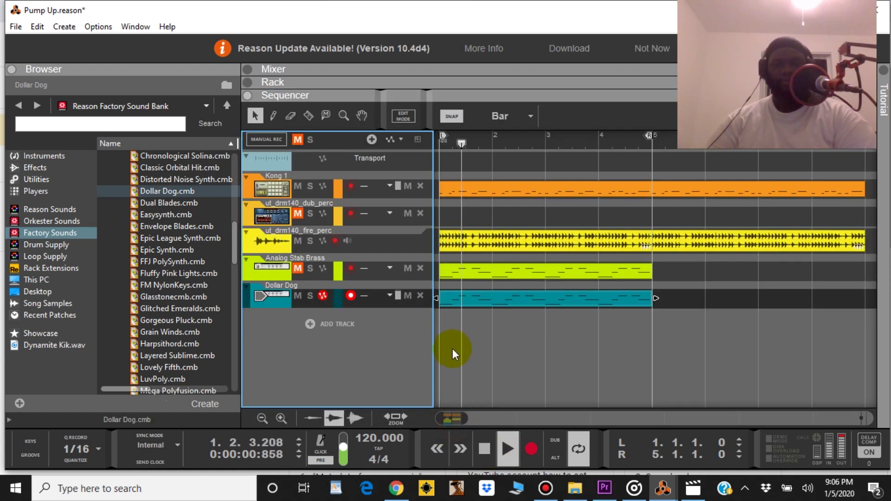
pyautogui.click(300, 269)
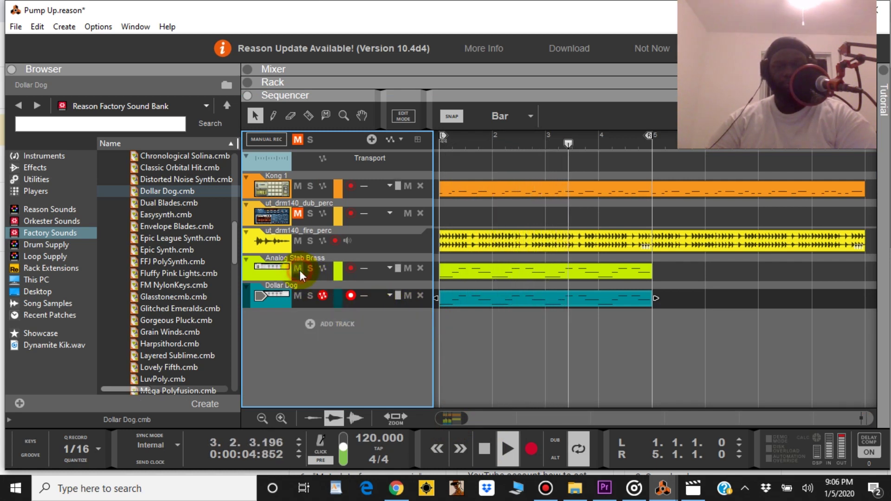
pyautogui.click(299, 269)
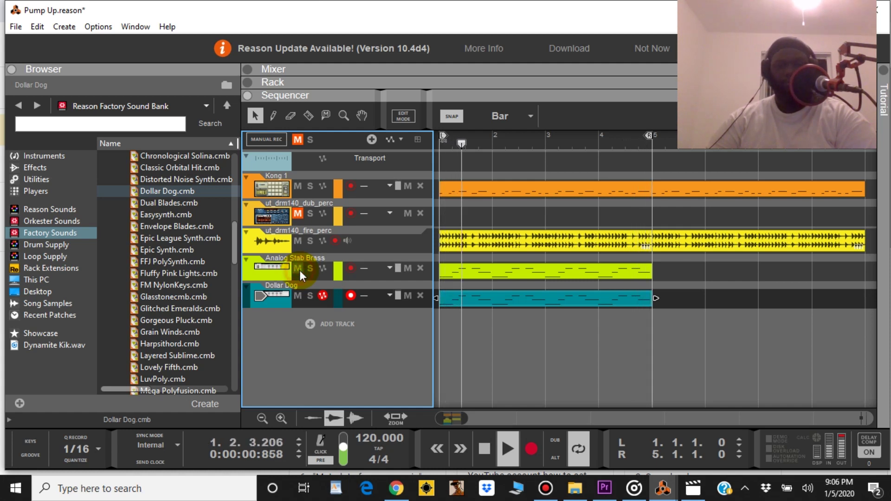
pyautogui.click(299, 270)
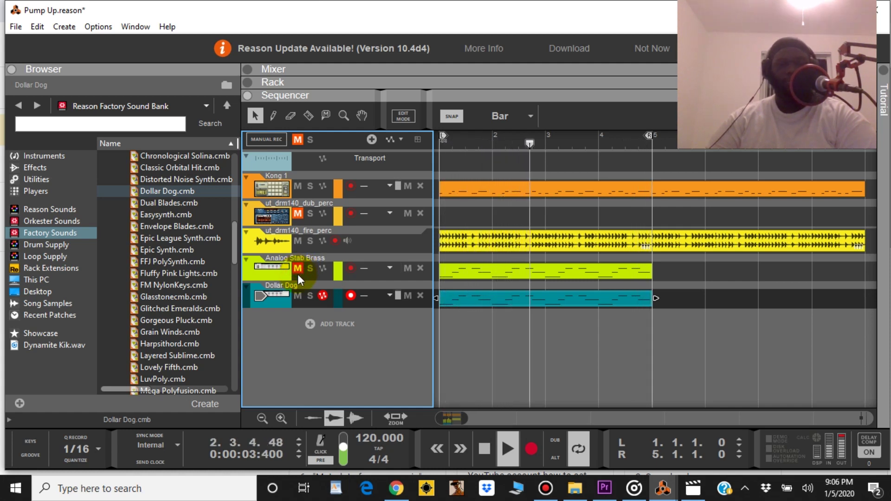
# Lower the Analog Stab Brass channel's volume in the mixer during playback
pyautogui.click(340, 71)
pyautogui.scroll(-5, 510, 271)
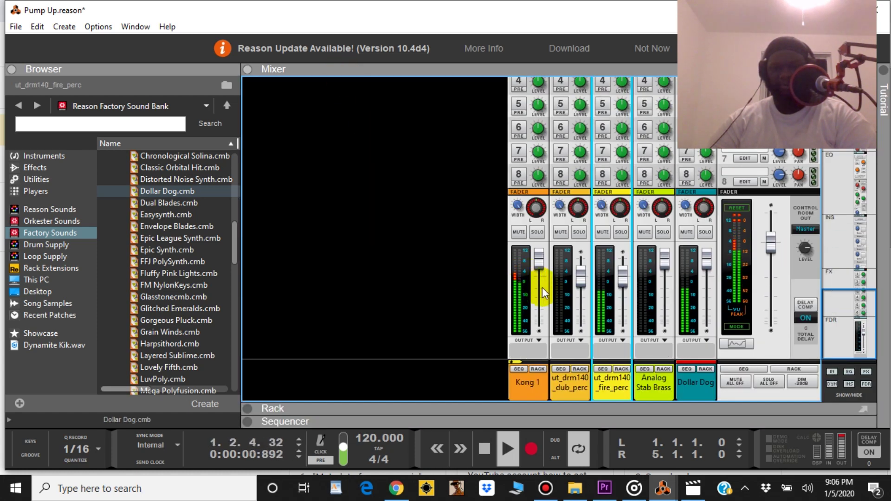
pyautogui.moveTo(667, 270); pyautogui.dragTo(665, 292)
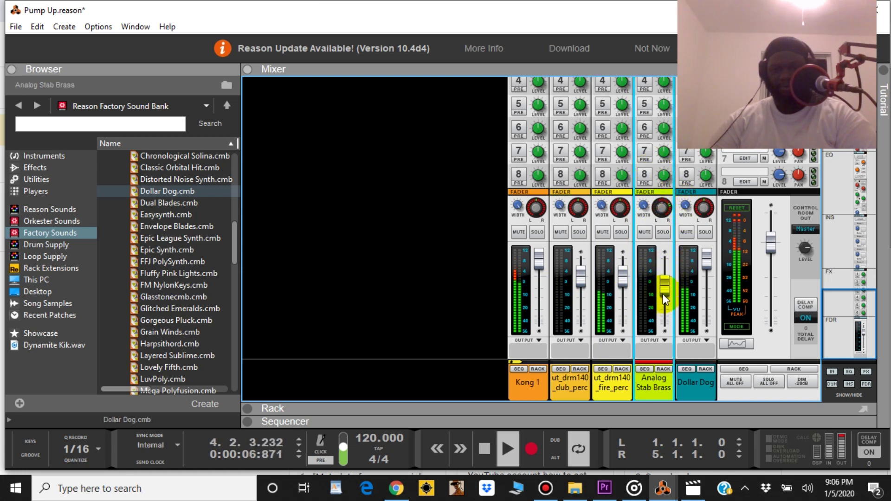
# Return to the sequencer and save the Pump Up song
pyautogui.click(457, 421)
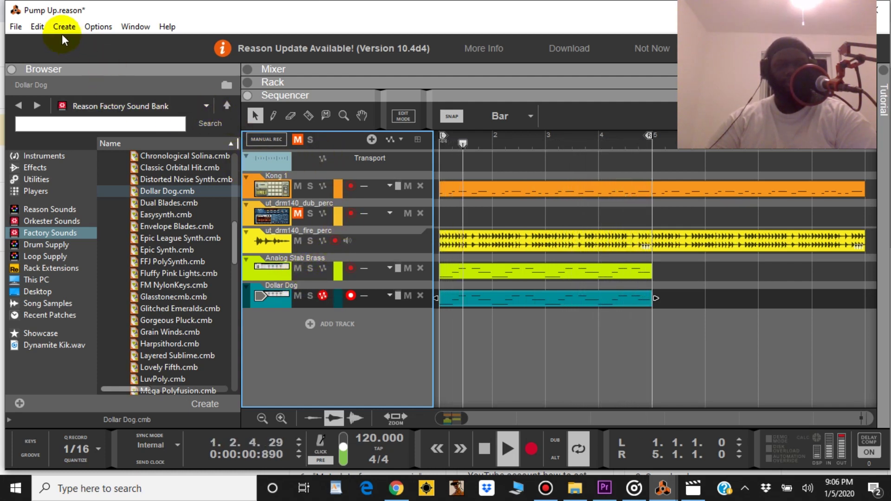
pyautogui.click(16, 27)
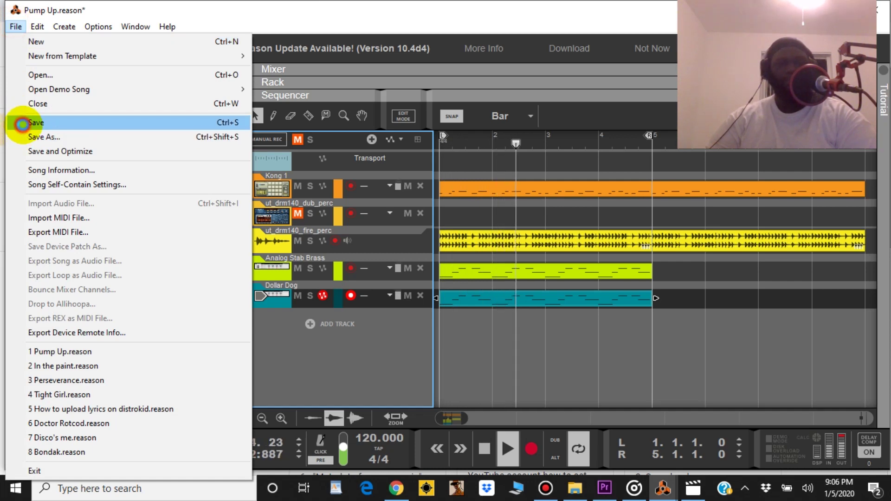
pyautogui.click(24, 125)
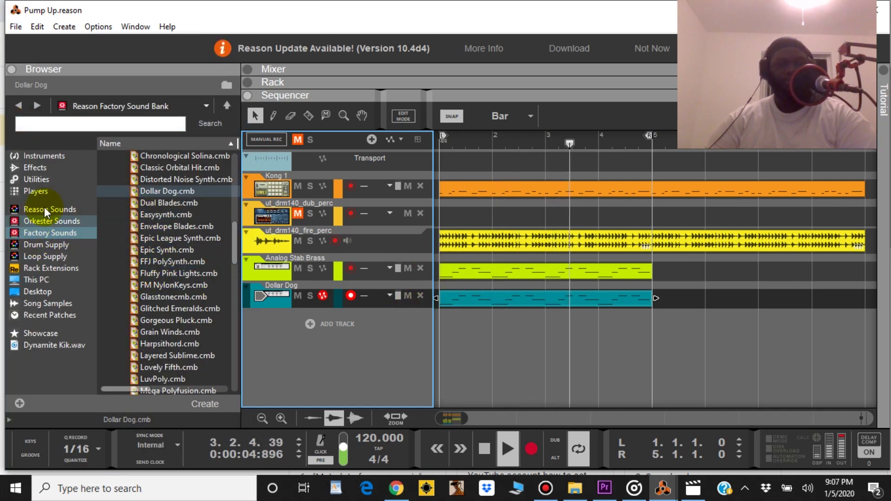
# Add a Humana Vocal Ensemble instrument to the sequencer as a new track below Dollar Dog
pyautogui.click(65, 155)
pyautogui.scroll(-5, 193, 230)
pyautogui.scroll(-5, 193, 266)
pyautogui.moveTo(194, 266); pyautogui.dragTo(397, 342)
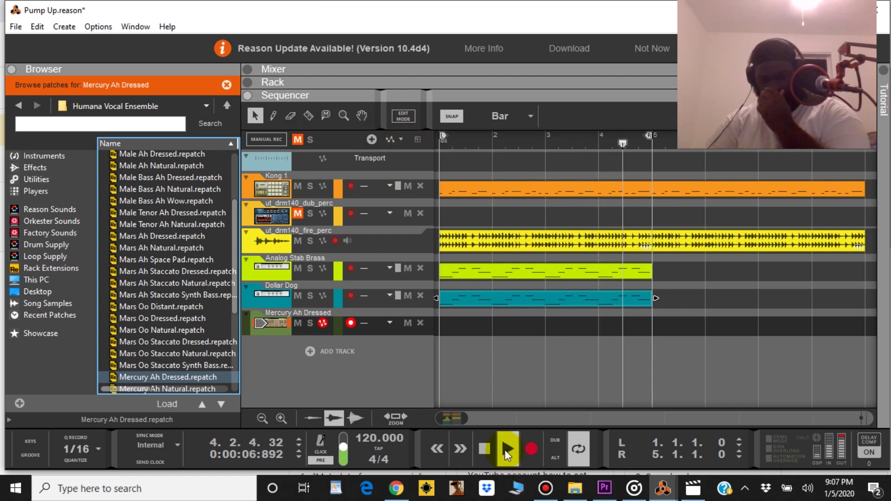
# Stop playback, select the ut_drm140_fire_perc audio track and play the loop again
pyautogui.click(479, 452)
pyautogui.click(286, 238)
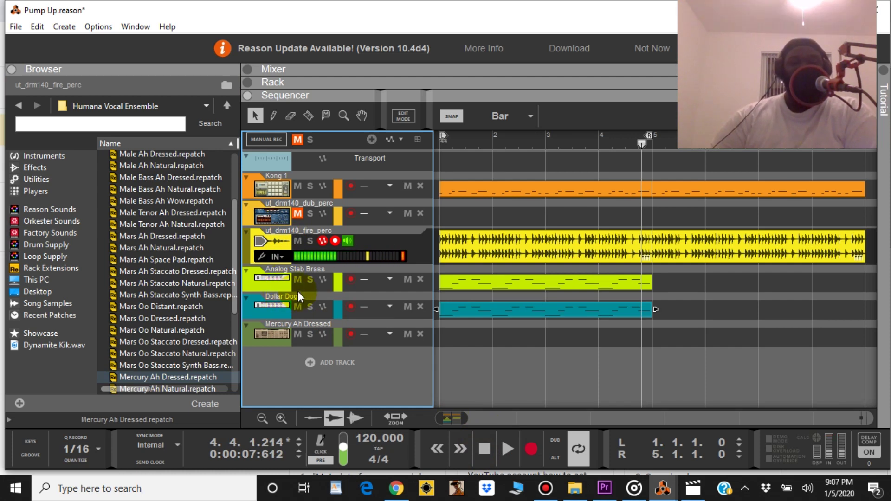
pyautogui.click(513, 455)
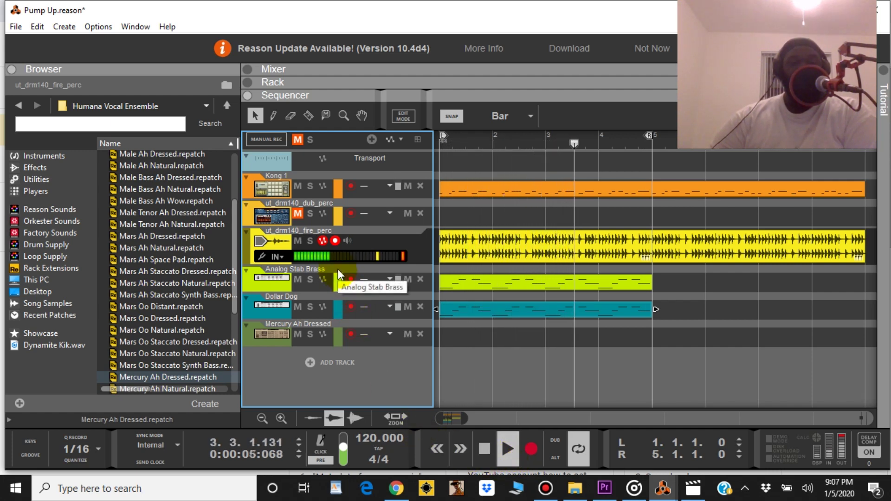
# Browse the instrument devices during playback and add another Humana Vocal Ensemble as a new track below Mercury Ah Dressed
pyautogui.click(218, 177)
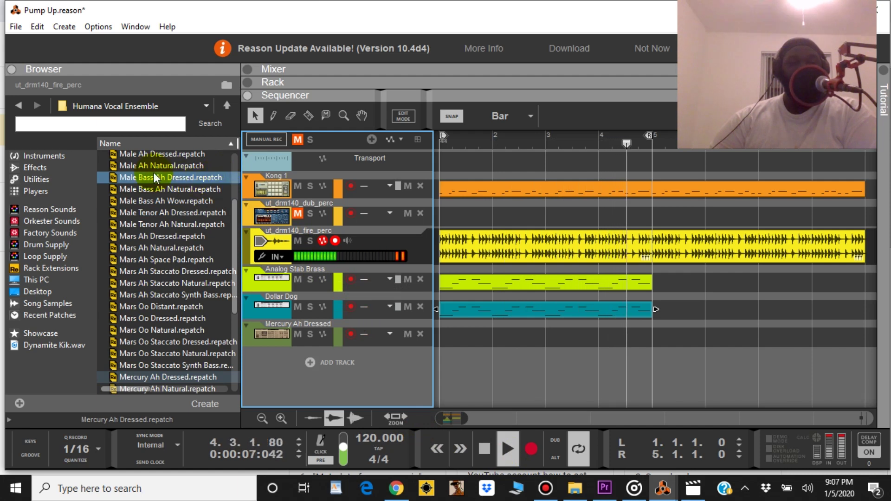
pyautogui.click(62, 154)
pyautogui.click(200, 254)
pyautogui.press('Down')
pyautogui.press('Down')
pyautogui.press('Down')
pyautogui.press('Down')
pyautogui.press('Down')
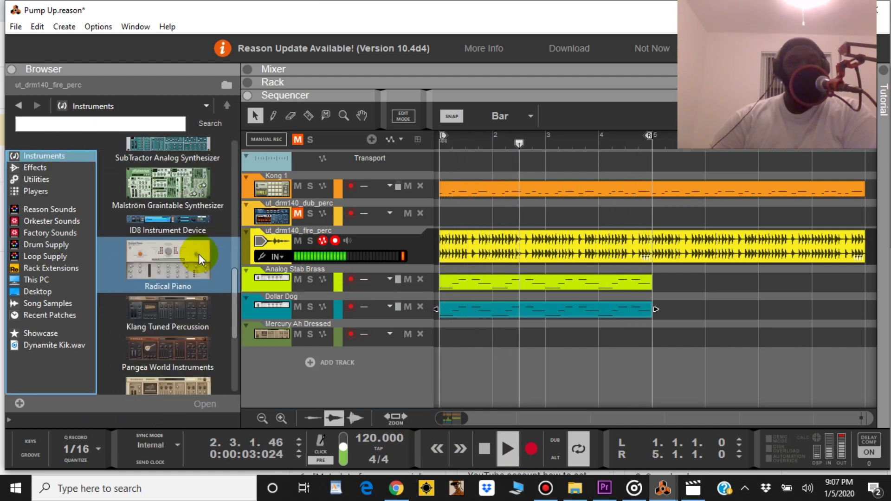
pyautogui.press('Down')
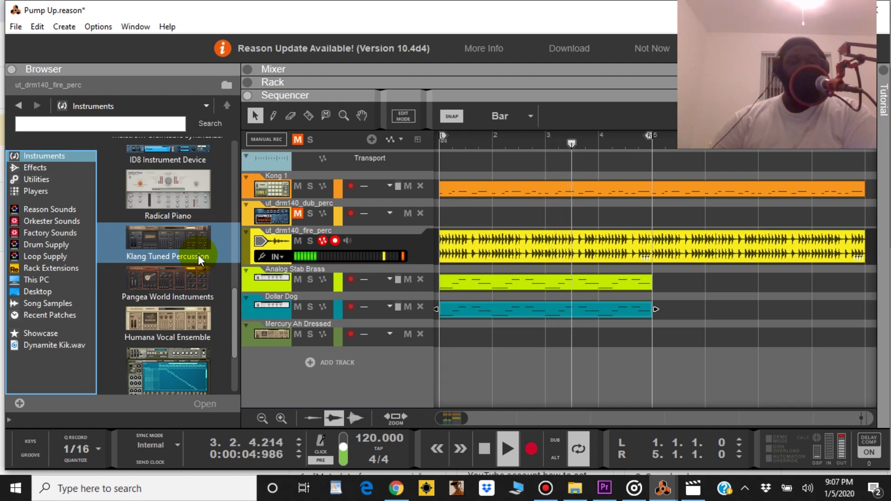
pyautogui.press('Down')
pyautogui.press('Down')
pyautogui.moveTo(205, 255); pyautogui.dragTo(368, 388)
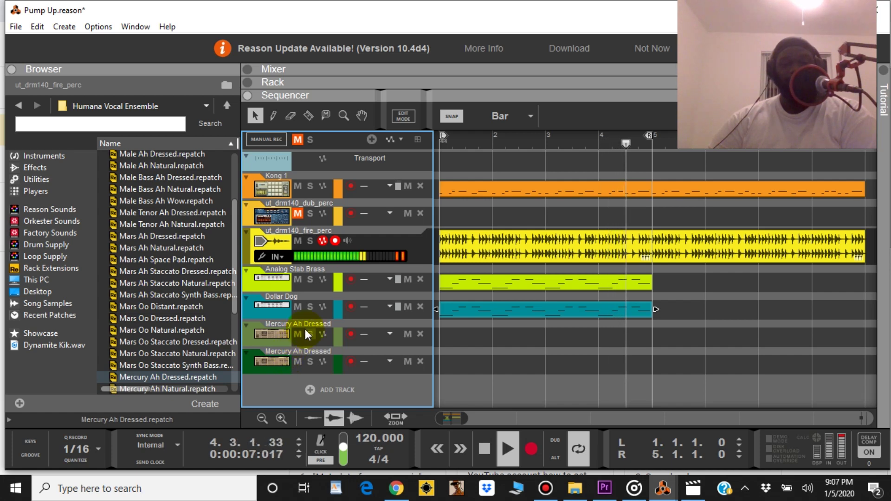
# Delete the duplicate Mercury Ah Dressed track from the sequencer and stop playback
pyautogui.rightClick(277, 353)
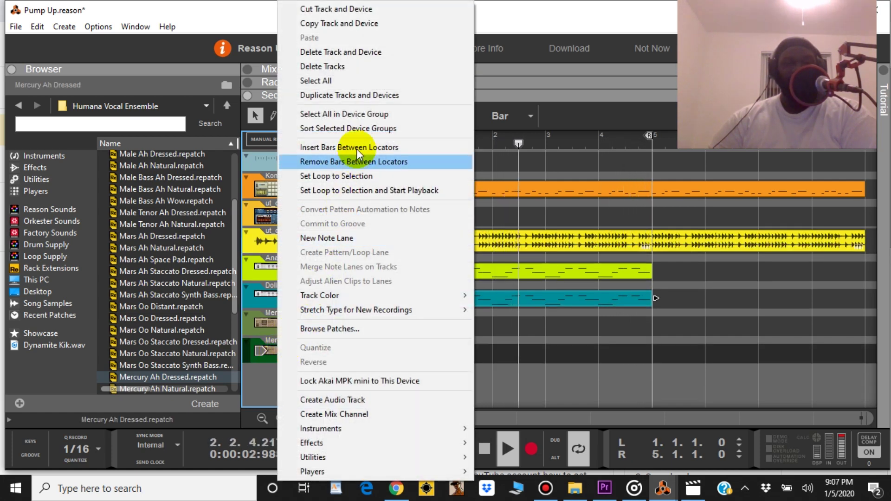
pyautogui.click(362, 66)
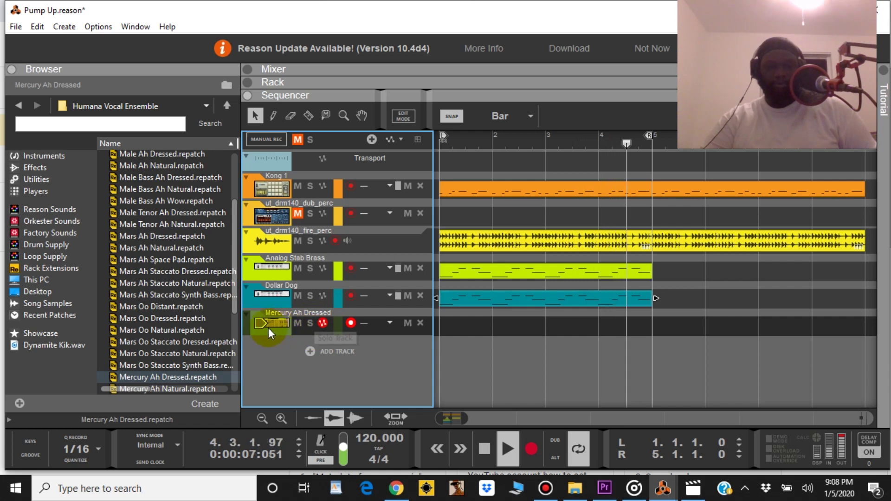
pyautogui.click(481, 442)
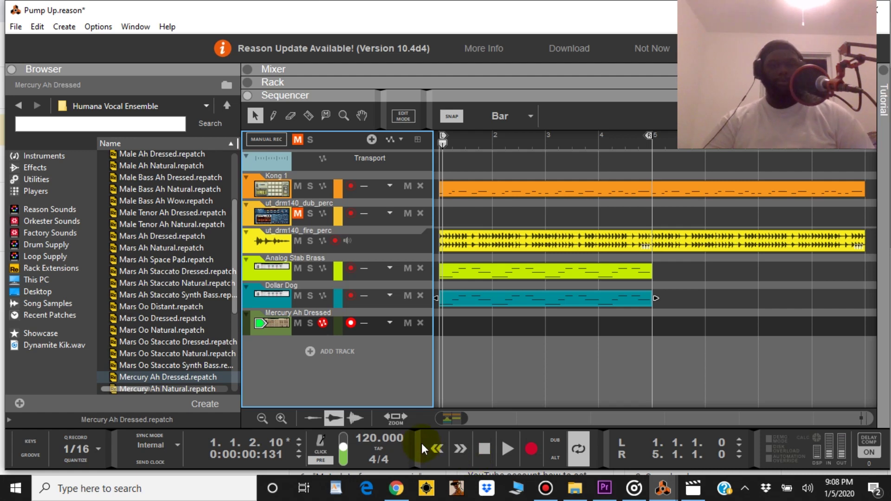
# List the Players devices, select the ut_drm140_fire_perc track and play the loop briefly
pyautogui.click(55, 192)
pyautogui.click(171, 250)
pyautogui.click(253, 244)
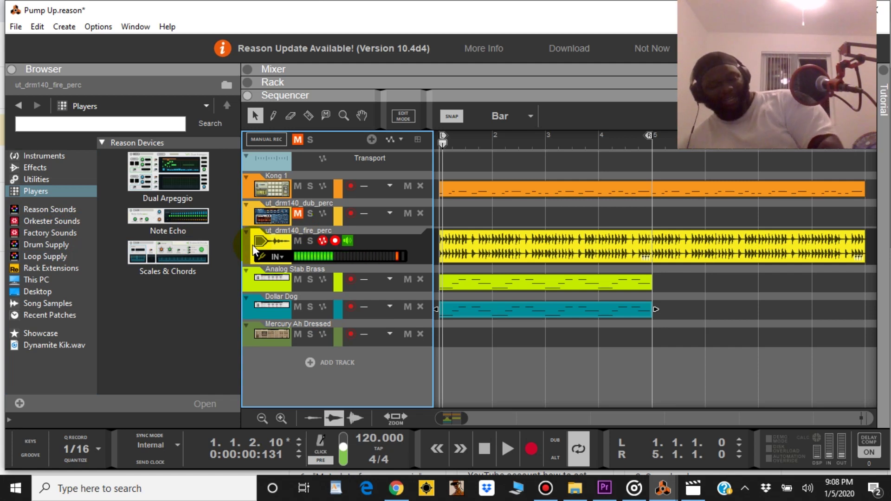
pyautogui.press('space')
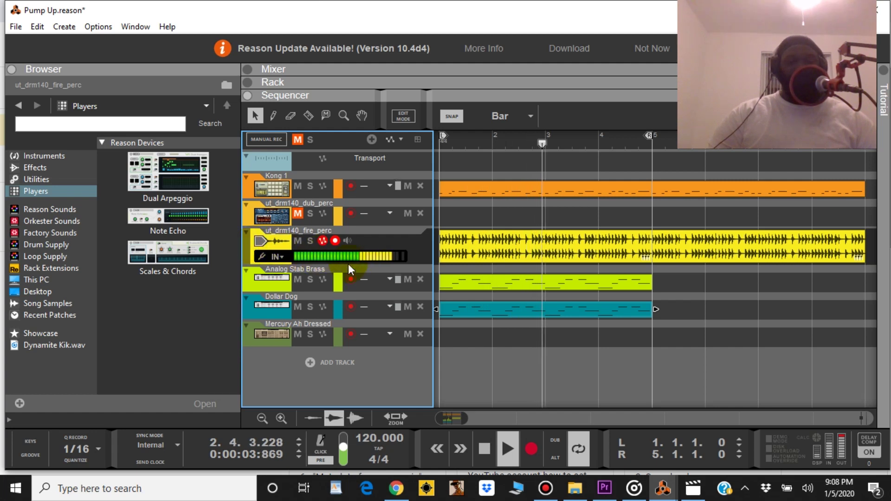
pyautogui.click(485, 449)
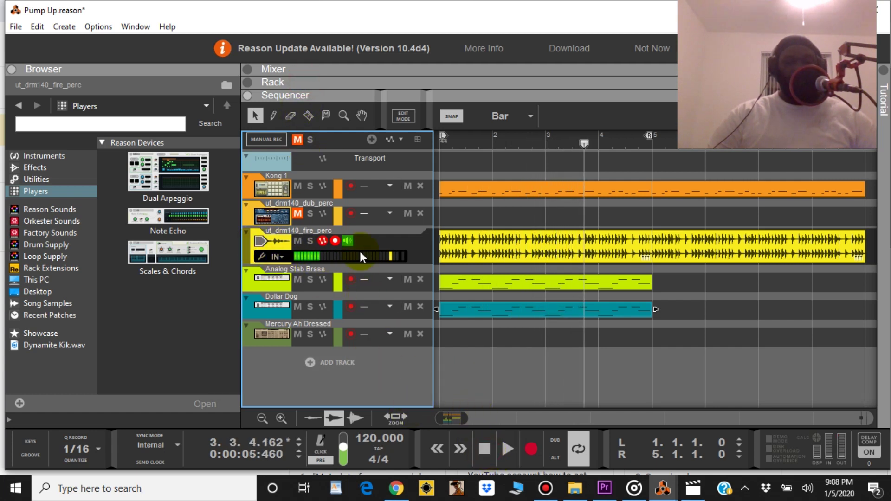
# Add a Scales & Chords player to the second Humana device in the rack
pyautogui.click(323, 83)
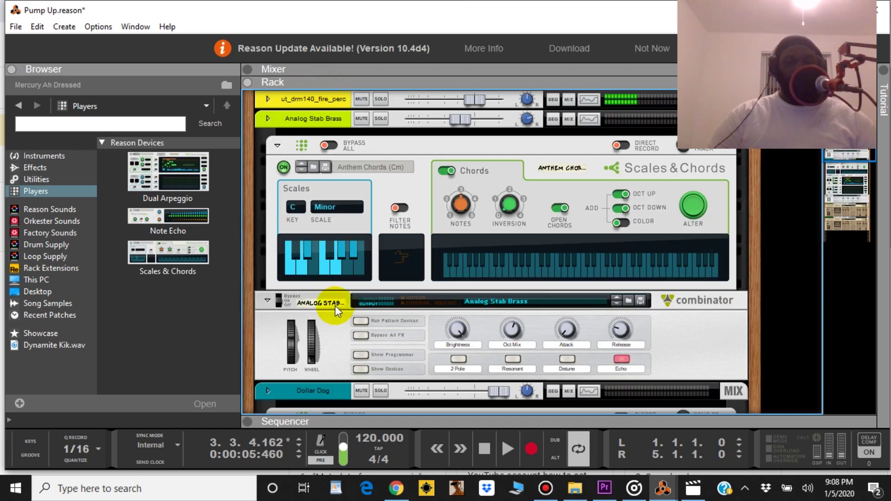
pyautogui.scroll(-6, 335, 305)
pyautogui.scroll(-2, 336, 284)
pyautogui.moveTo(166, 252); pyautogui.dragTo(374, 271)
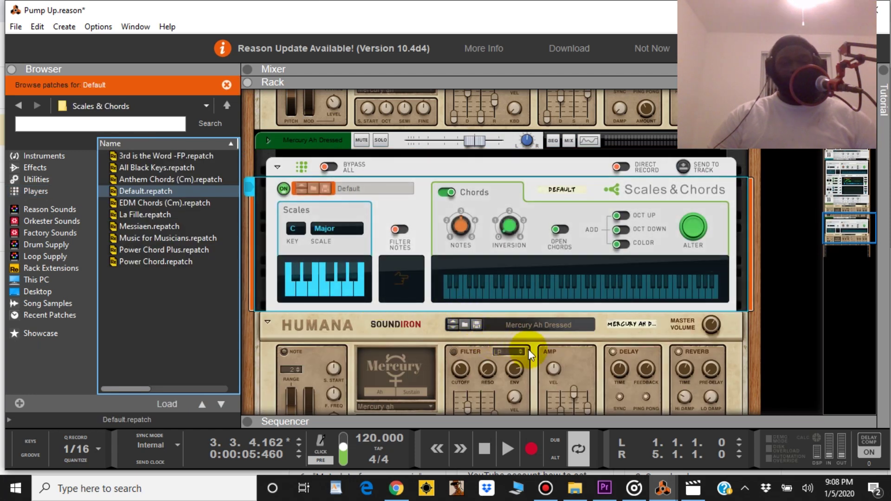
# Select the Mercury Ah Dressed track and examine which of the two Humana devices in the rack it plays
pyautogui.click(477, 416)
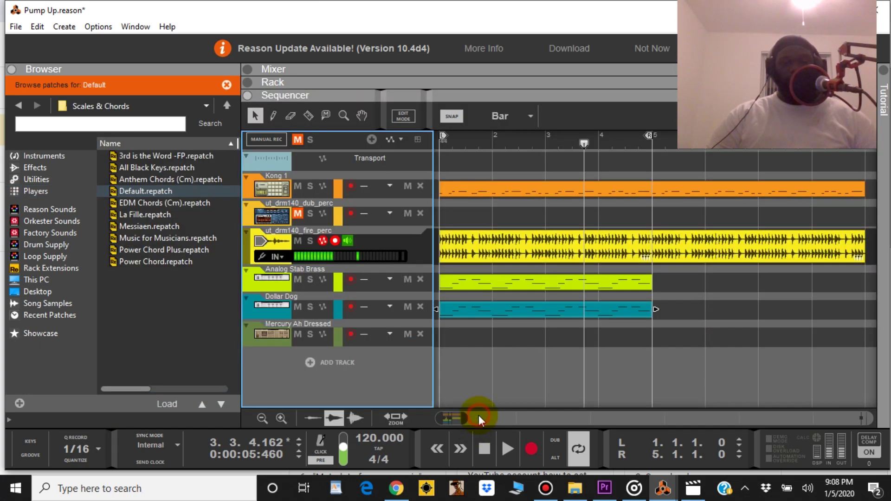
pyautogui.click(268, 333)
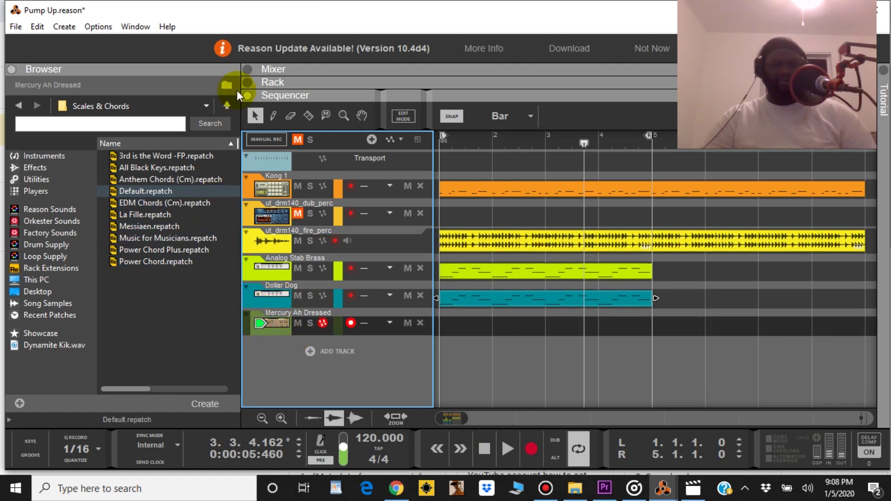
pyautogui.click(285, 82)
pyautogui.scroll(-4, 360, 279)
pyautogui.scroll(1, 360, 280)
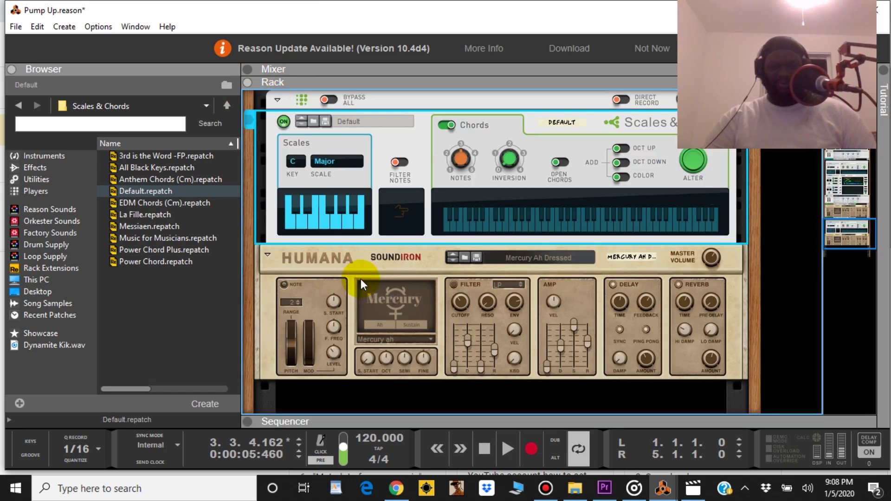
pyautogui.scroll(2, 360, 279)
pyautogui.scroll(5, 360, 279)
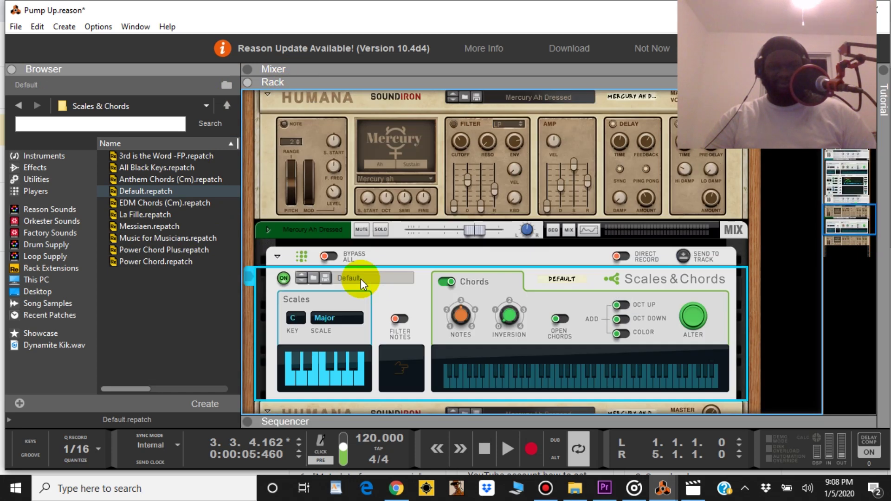
pyautogui.scroll(-4, 360, 280)
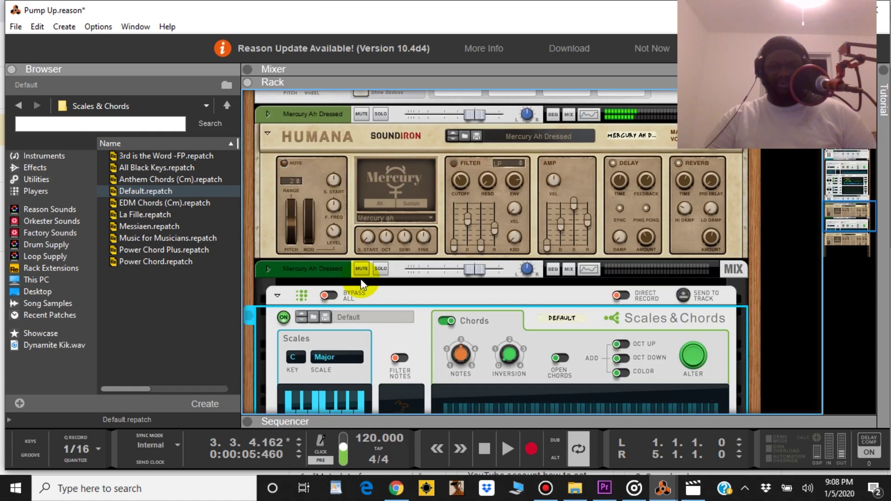
pyautogui.scroll(3, 364, 302)
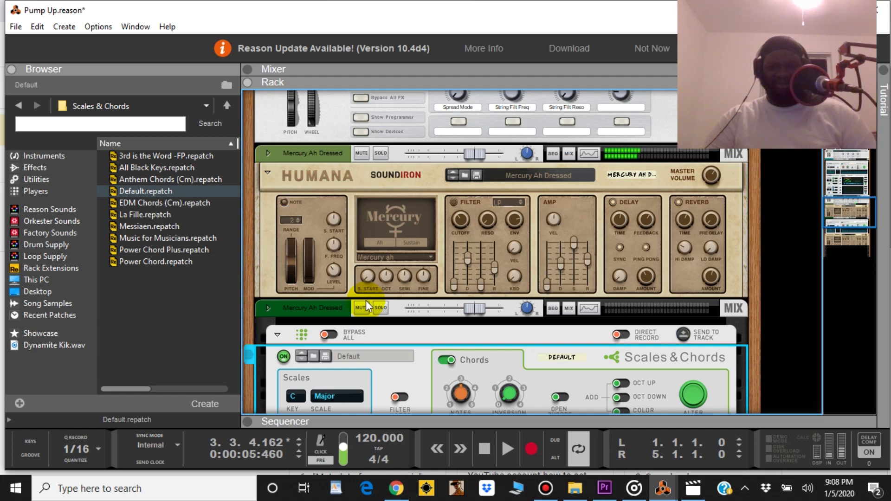
pyautogui.scroll(-1, 366, 300)
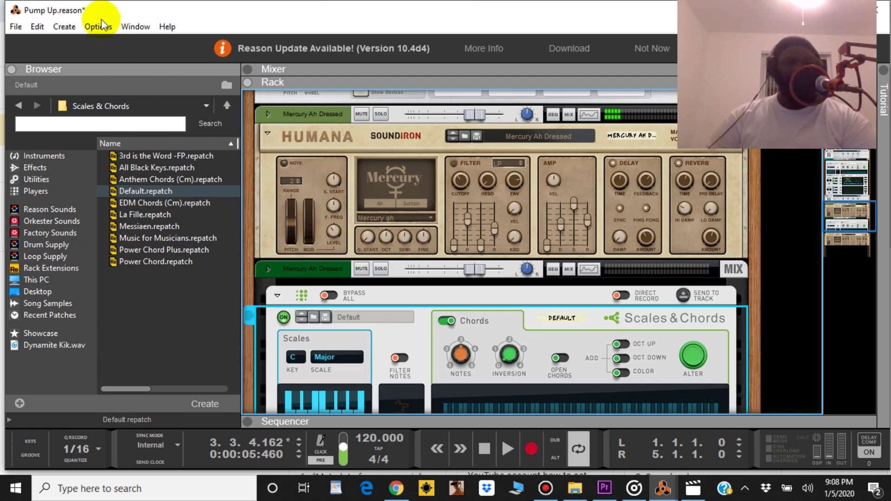
# Undo the Scales & Chords creation and delete the second Humana device together with its leftover mix channel
pyautogui.click(37, 27)
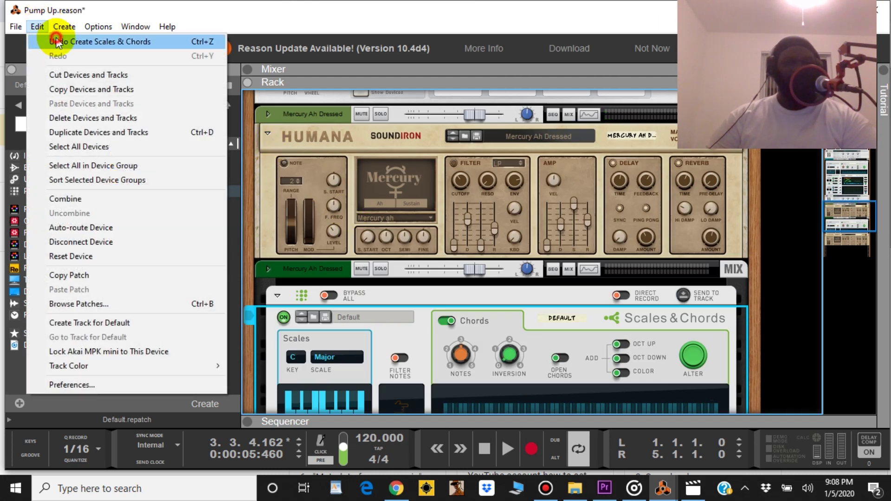
pyautogui.click(56, 42)
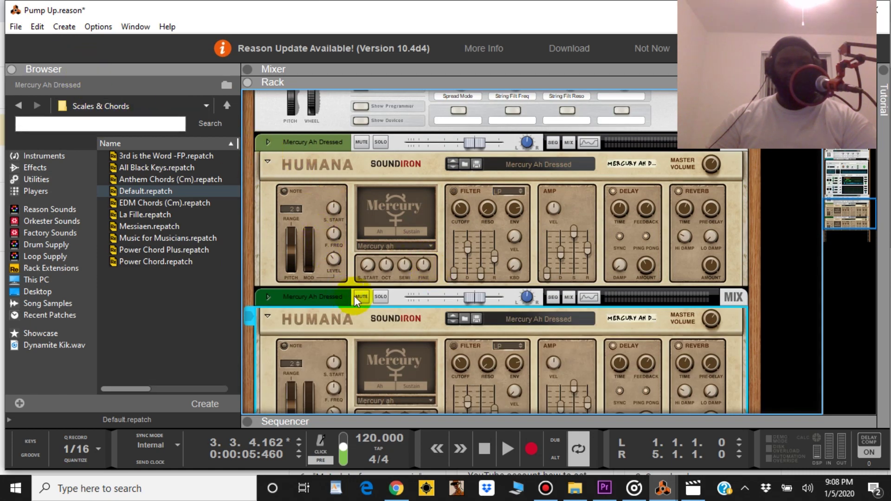
pyautogui.rightClick(293, 330)
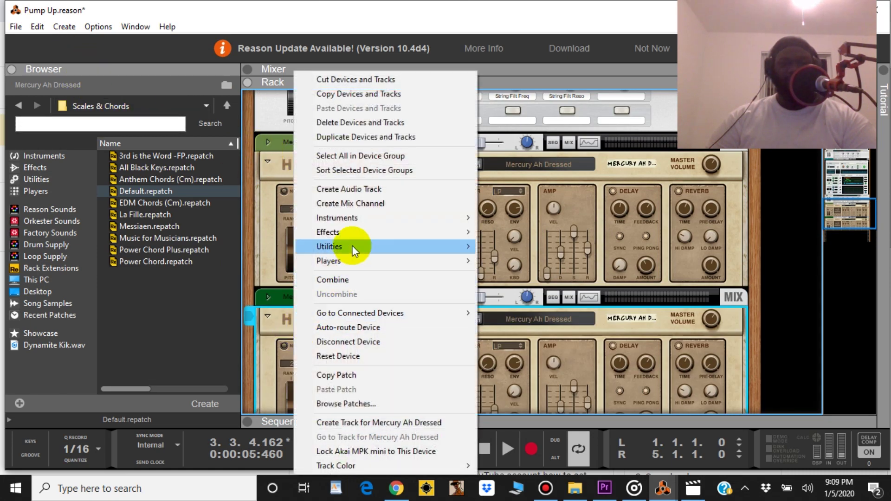
pyautogui.click(394, 122)
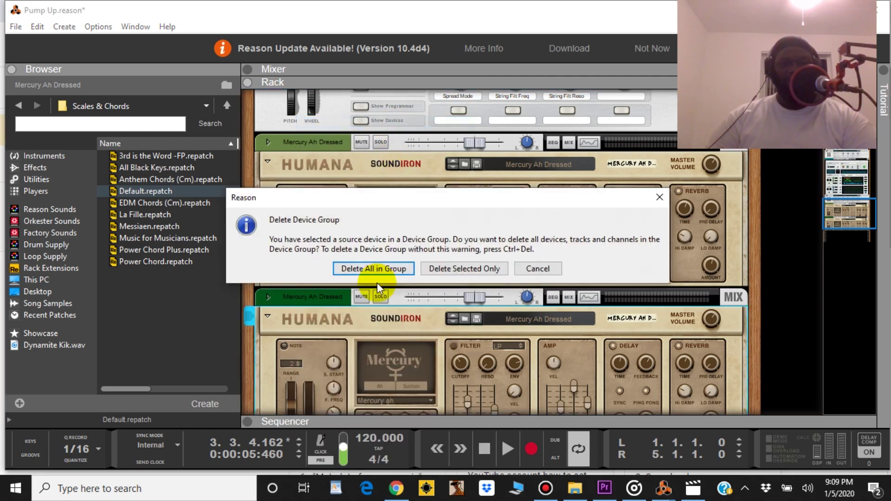
pyautogui.click(454, 266)
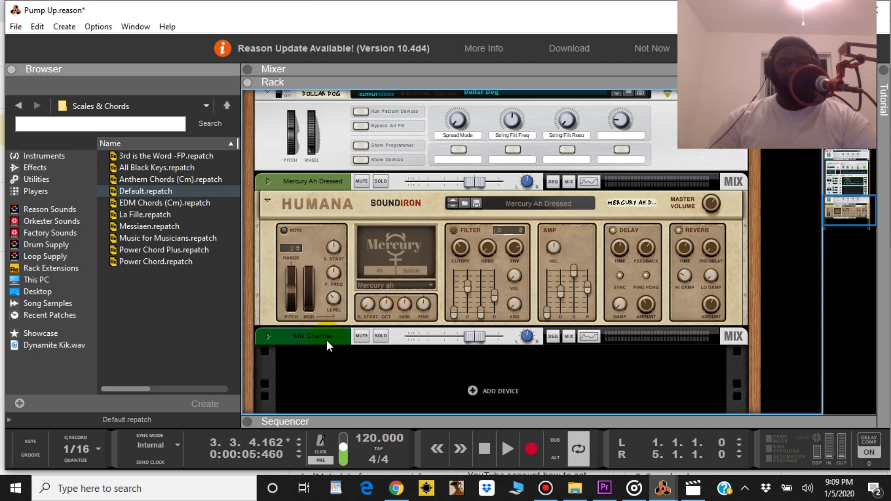
pyautogui.rightClick(325, 336)
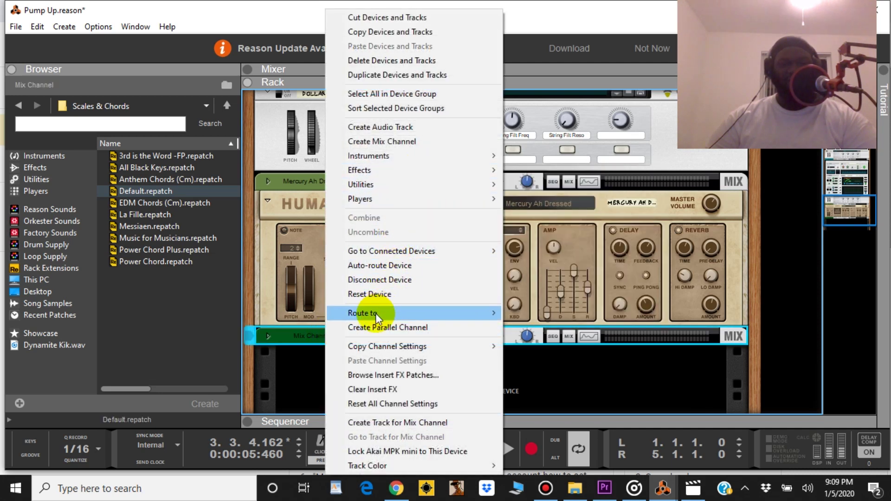
pyautogui.click(411, 62)
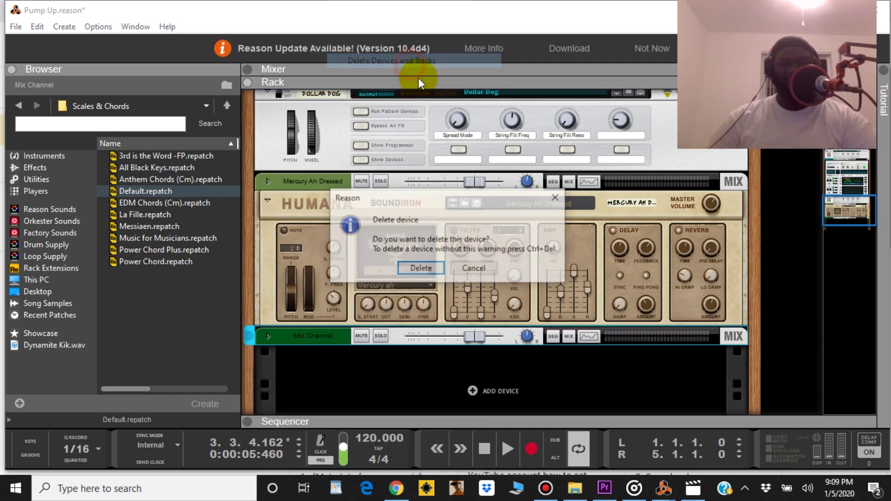
pyautogui.click(421, 269)
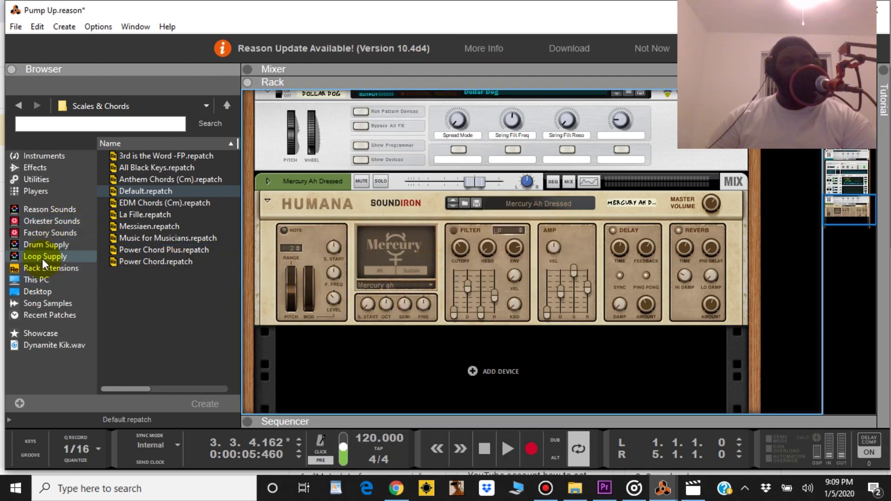
# Add a Scales & Chords player to the remaining Humana device and select the Mercury Ah Dressed track in the sequencer
pyautogui.click(49, 193)
pyautogui.click(154, 259)
pyautogui.moveTo(154, 259); pyautogui.dragTo(413, 293)
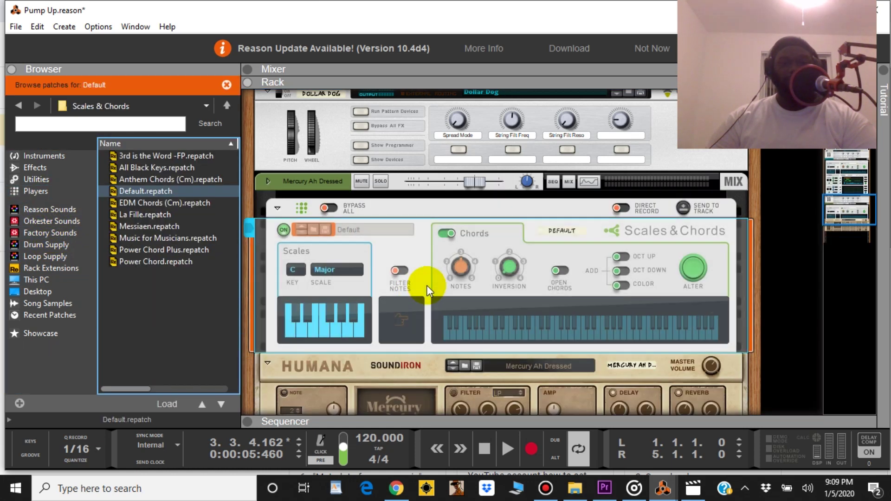
pyautogui.click(366, 422)
pyautogui.click(271, 308)
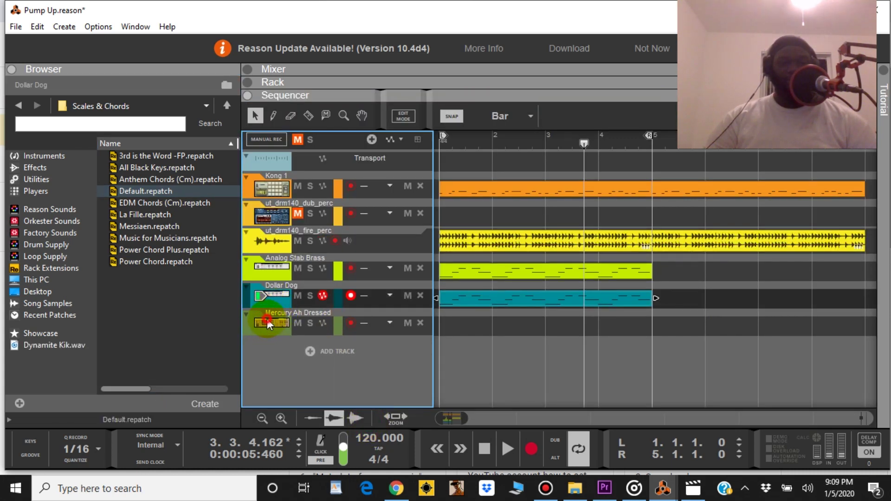
pyautogui.click(266, 318)
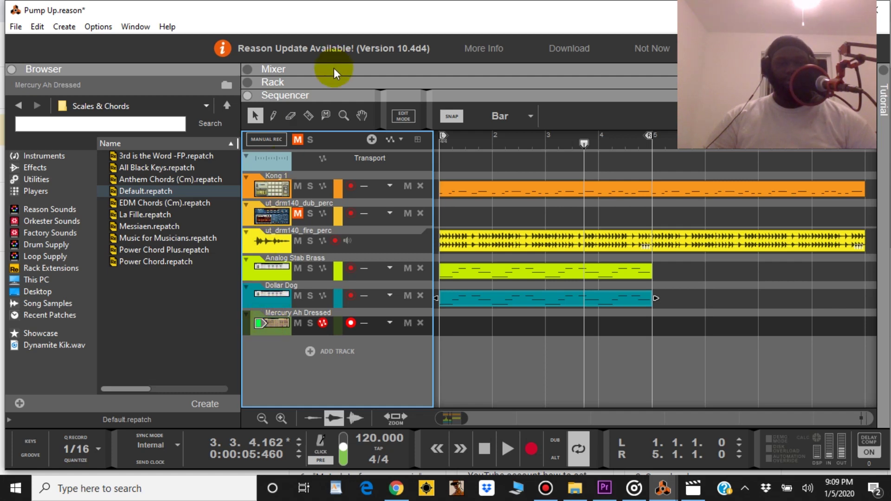
# Audition the Humana device's following patches in the rack and load Venus Ah Staccato Dressed
pyautogui.click(327, 84)
pyautogui.scroll(3, 346, 216)
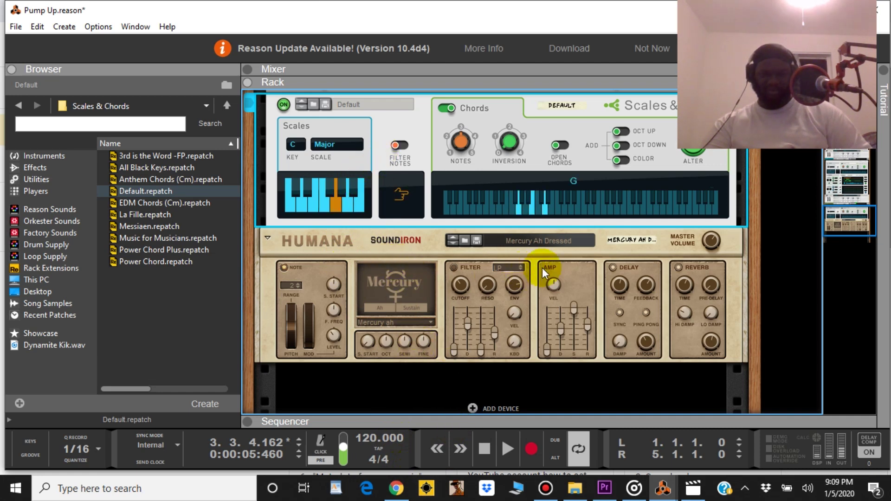
pyautogui.click(452, 244)
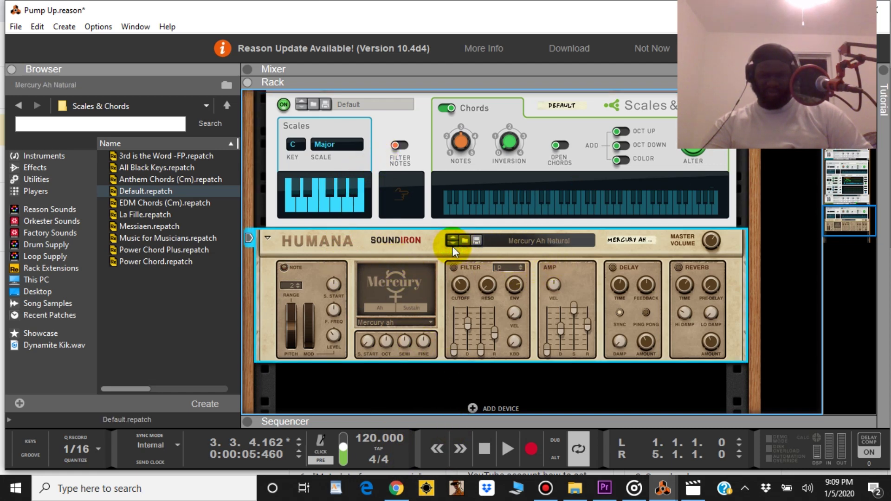
pyautogui.click(453, 244)
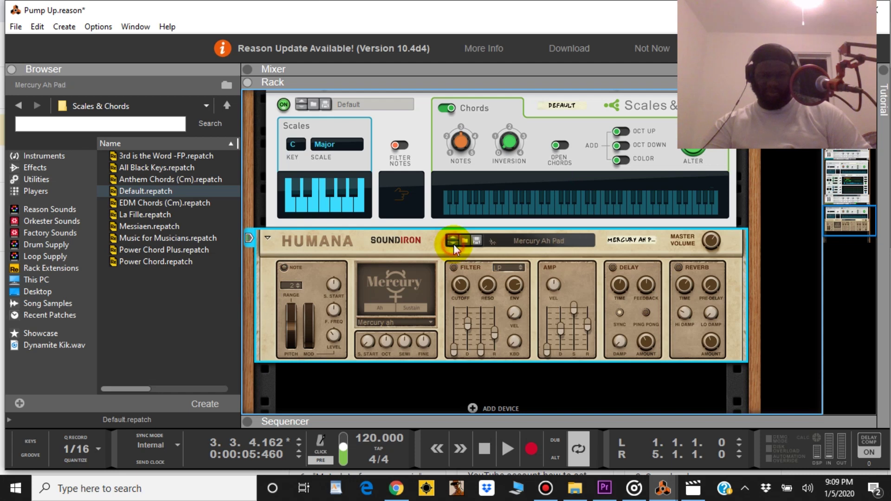
pyautogui.click(453, 244)
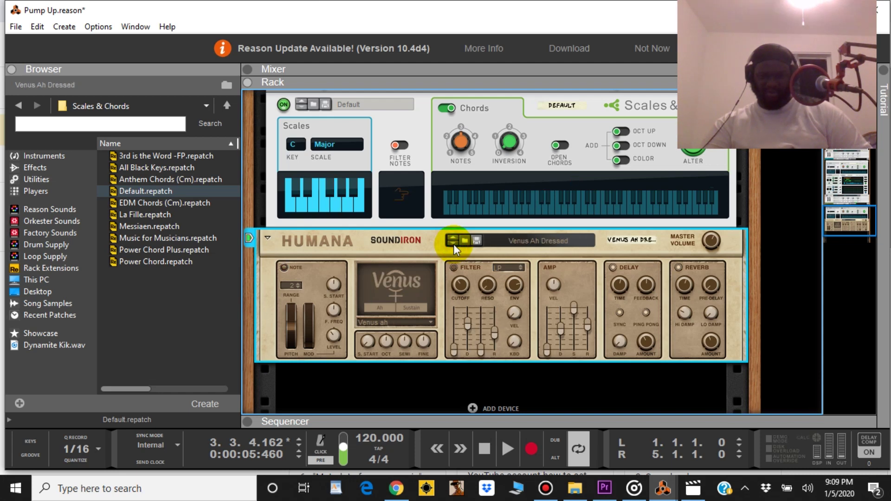
pyautogui.click(453, 244)
pyautogui.click(453, 244)
pyautogui.click(453, 244)
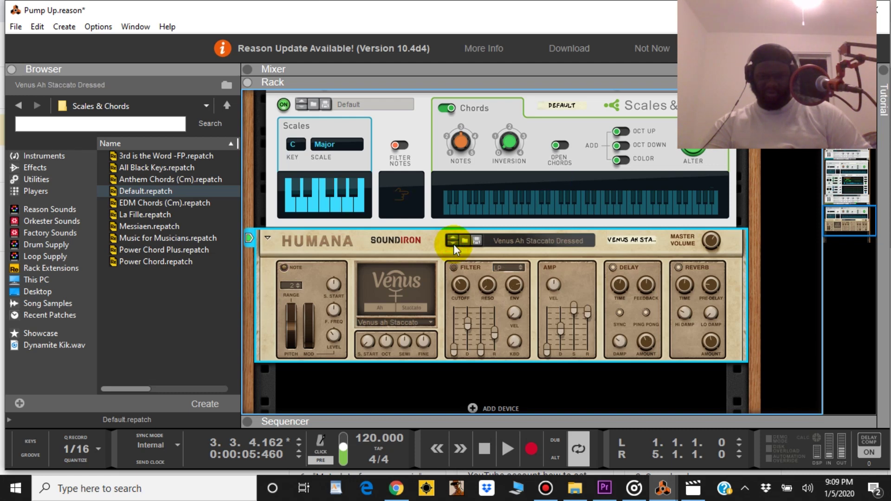
# Load the Venus Oo Dressed patch on the Humana device and audition it against the beat
pyautogui.click(453, 244)
pyautogui.click(453, 244)
pyautogui.click(453, 244)
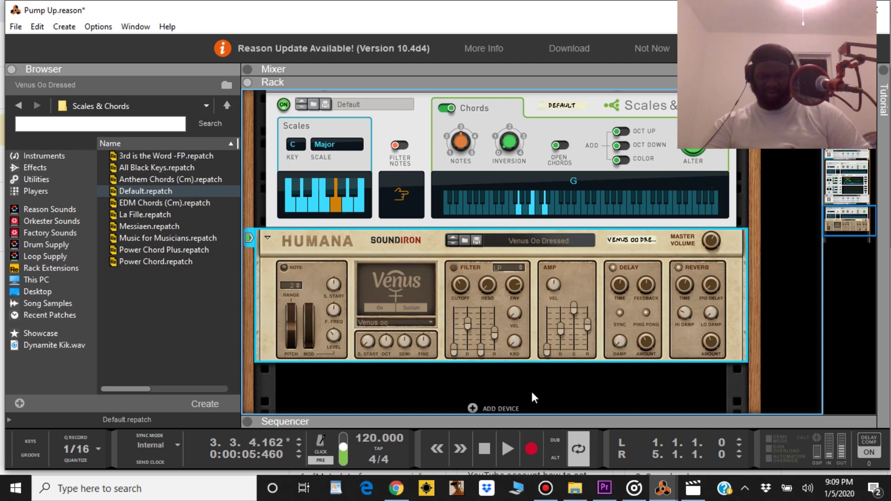
pyautogui.click(485, 449)
pyautogui.click(508, 449)
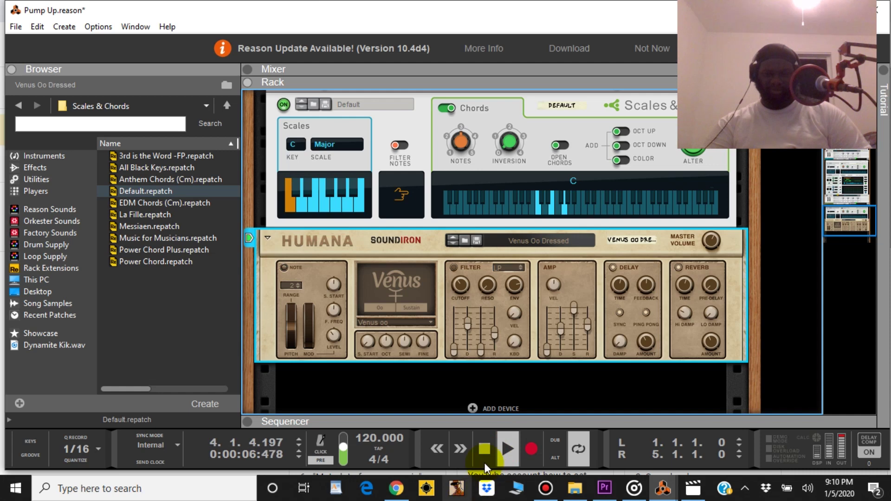
pyautogui.click(485, 449)
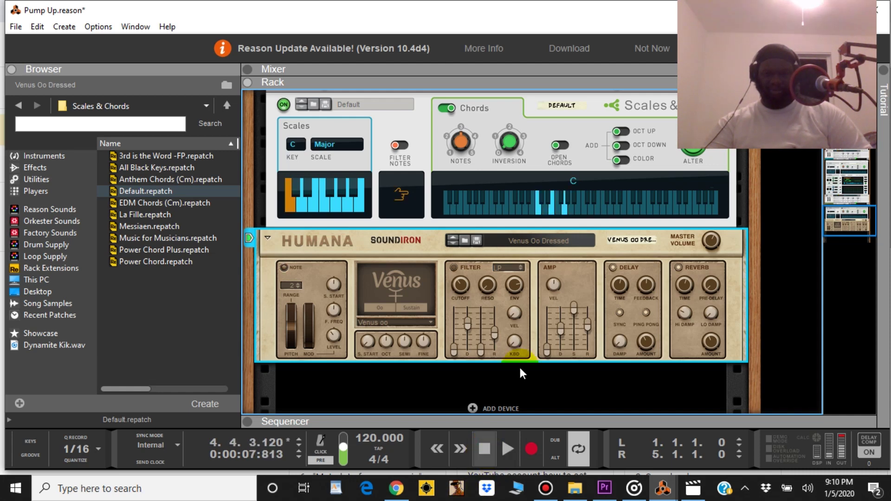
# Audition the Humana device's following Venus and Female patches and load Female Ah Dressed
pyautogui.click(456, 244)
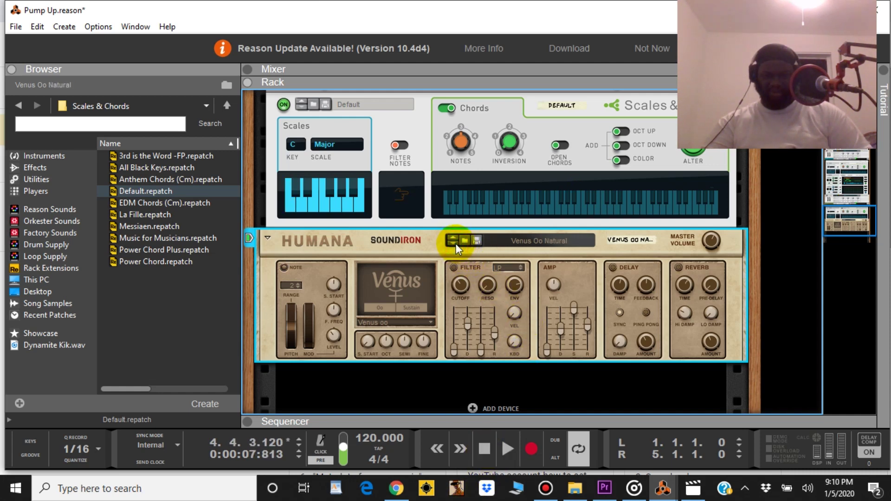
pyautogui.click(456, 243)
pyautogui.click(456, 244)
pyautogui.click(456, 243)
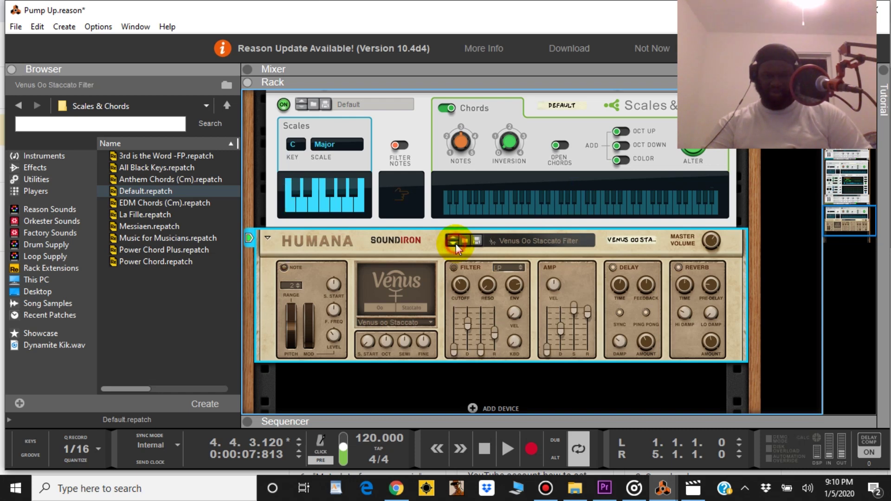
pyautogui.click(455, 244)
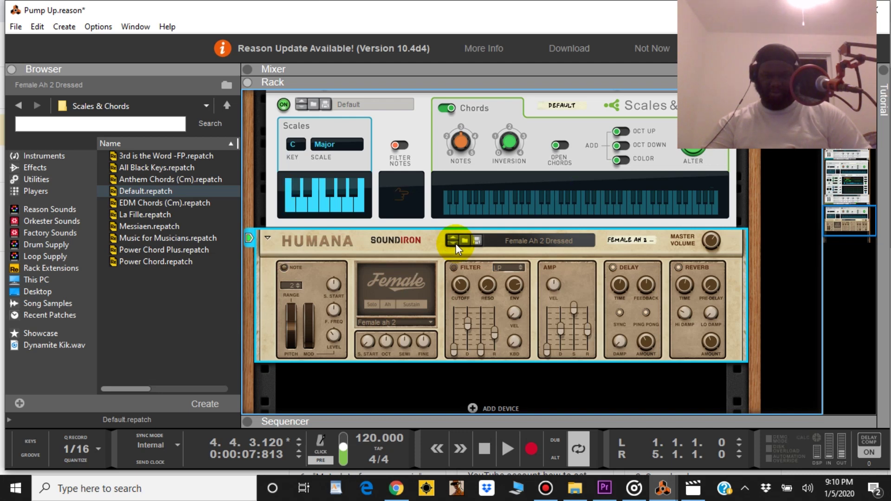
pyautogui.click(456, 244)
pyautogui.click(456, 244)
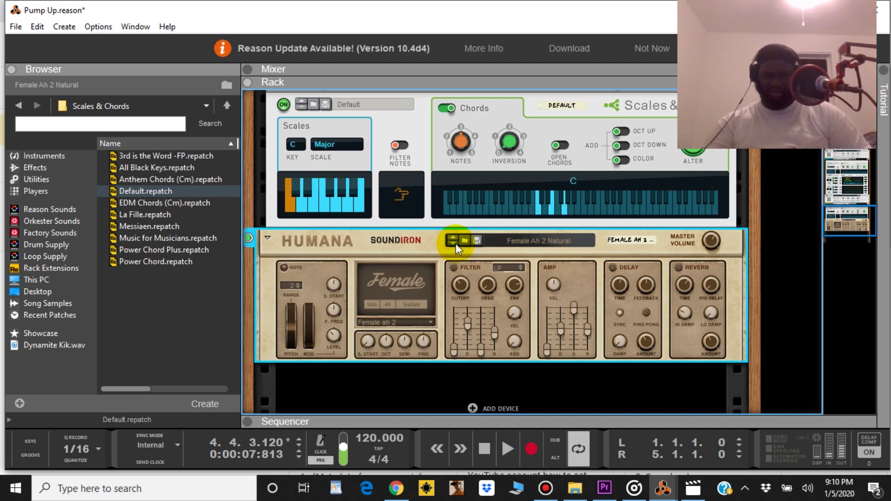
pyautogui.click(456, 243)
pyautogui.click(456, 239)
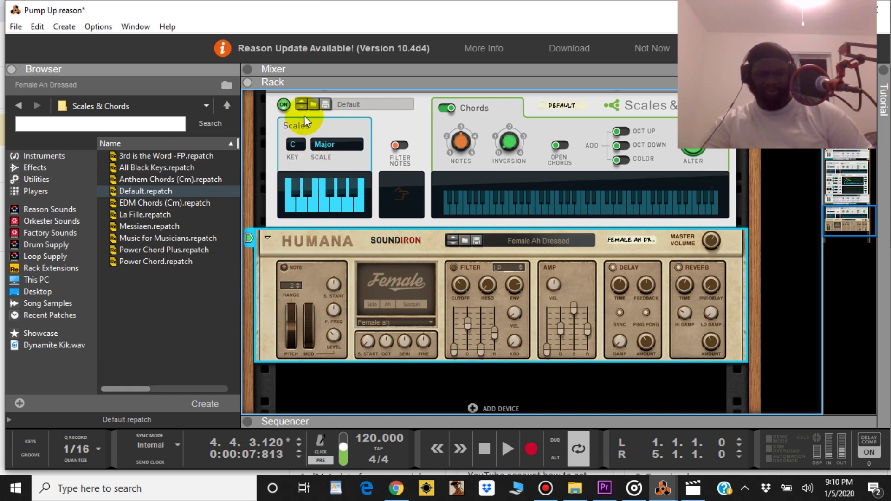
# Load the Anthem Chords (Cm) patch on the Scales & Chords player, audition it with the beat, and return to the song start in the sequencer
pyautogui.click(299, 101)
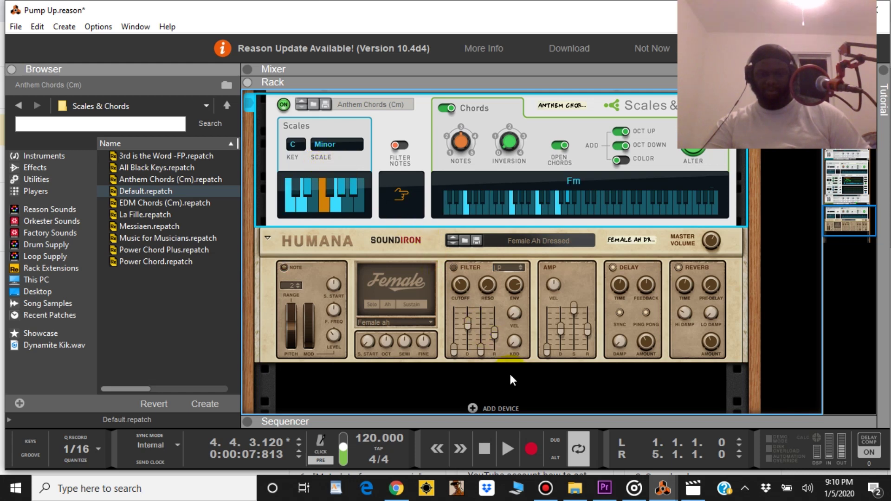
pyautogui.click(484, 450)
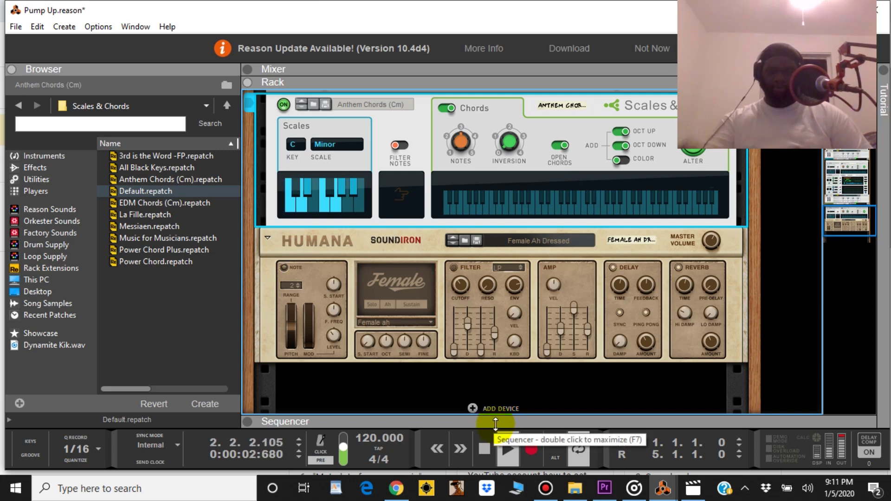
pyautogui.doubleClick(460, 421)
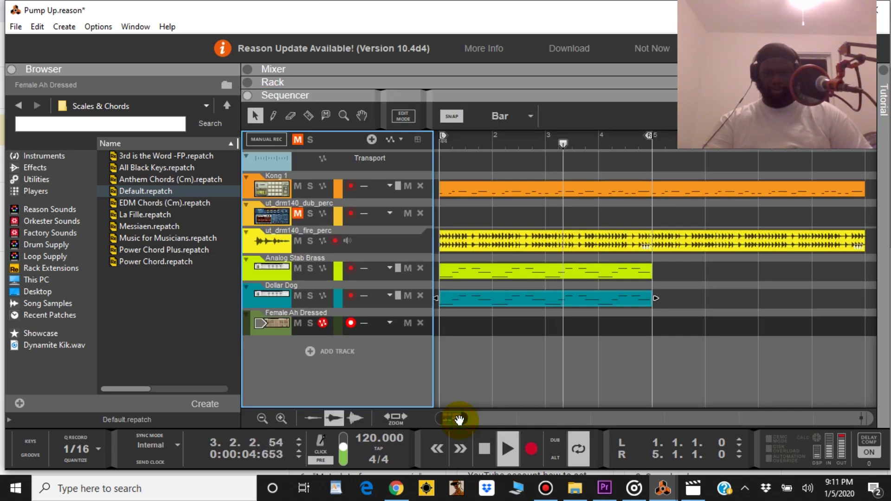
pyautogui.doubleClick(485, 455)
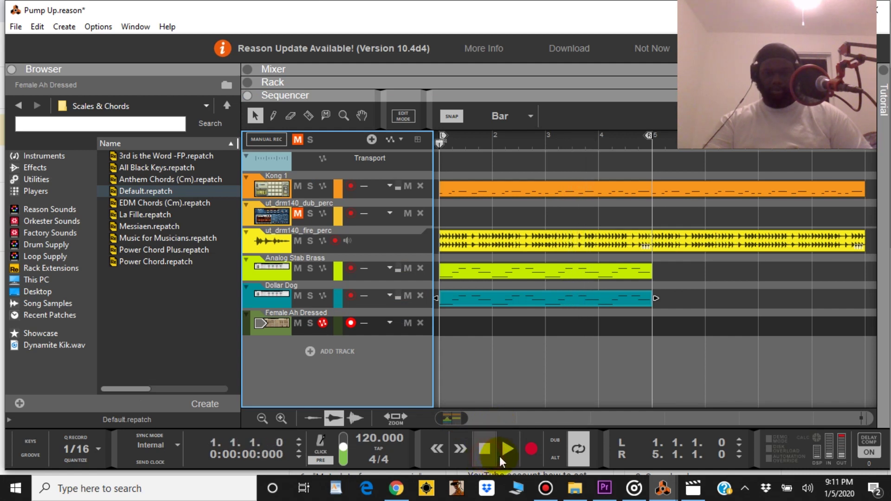
# Record a four-bar chord take from bar 1 on the Female Ah Dressed track over the looping beat
pyautogui.click(534, 449)
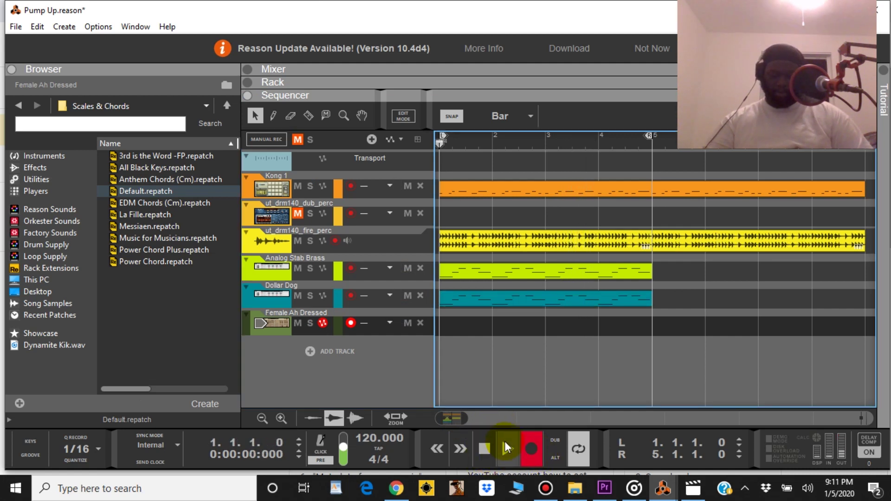
pyautogui.click(505, 440)
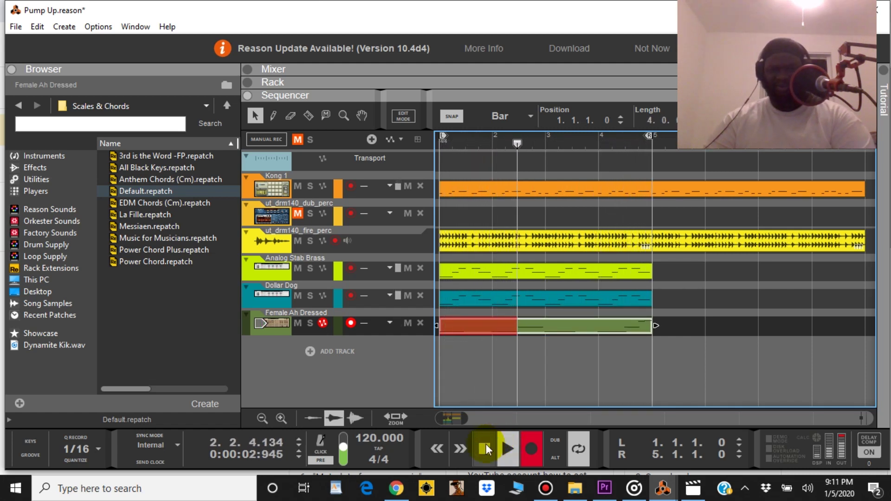
pyautogui.click(533, 437)
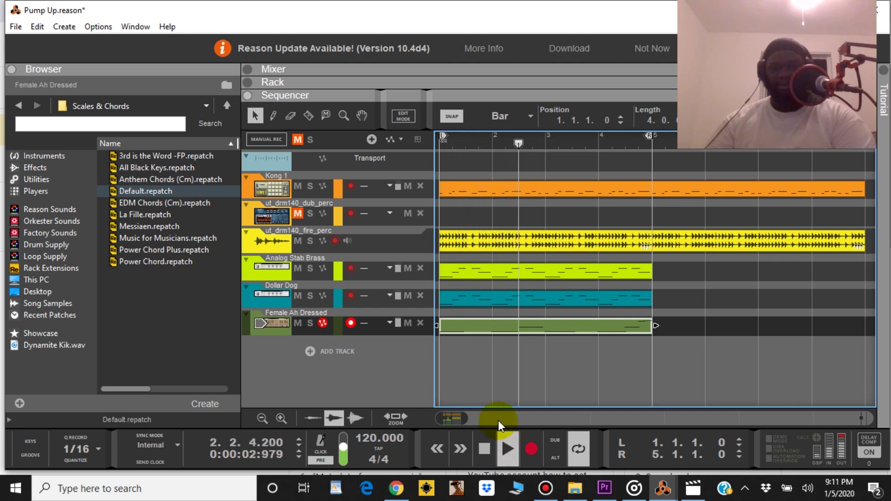
# Extend the loop's right locator to bar 9 and duplicate the Analog Stab Brass and Dollar Dog clips from bar 5 to bar 9
pyautogui.moveTo(457, 418); pyautogui.dragTo(491, 433)
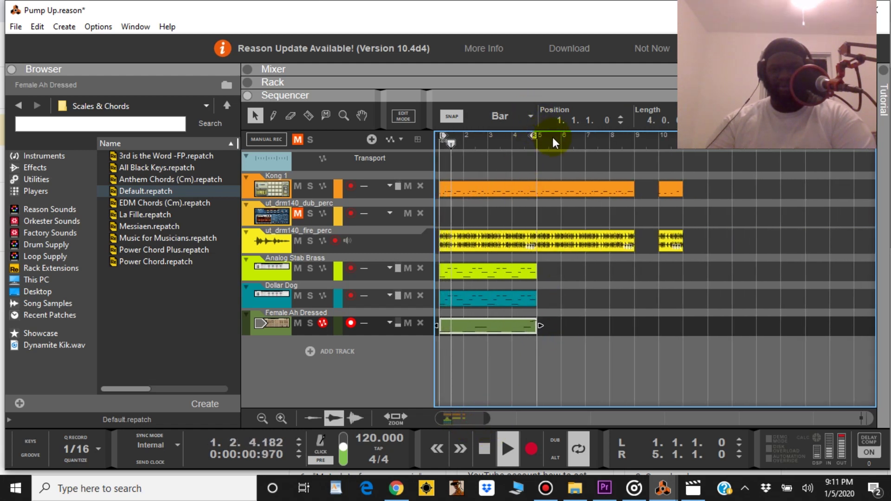
pyautogui.moveTo(534, 135); pyautogui.dragTo(629, 139)
pyautogui.doubleClick(483, 450)
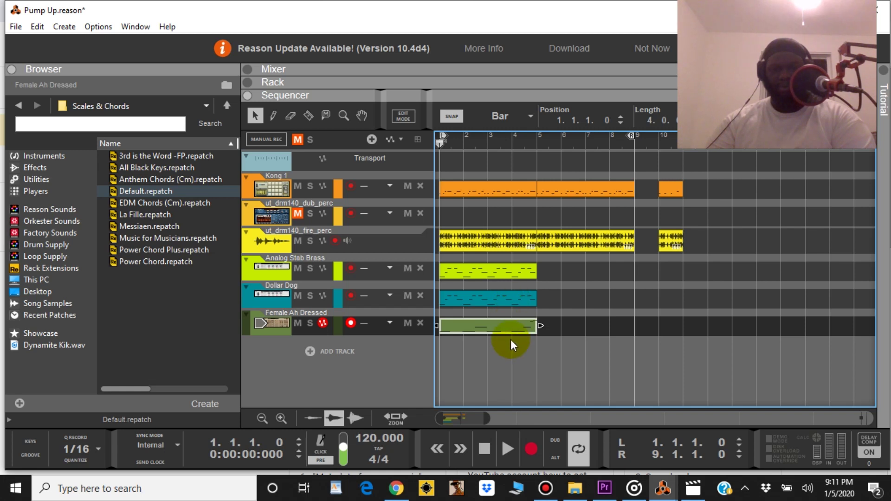
pyautogui.moveTo(553, 298); pyautogui.dragTo(611, 262)
# Delete the recorded clip on the Female Ah Dressed track and play the beat through from the start
pyautogui.click(521, 328)
pyautogui.rightClick(522, 328)
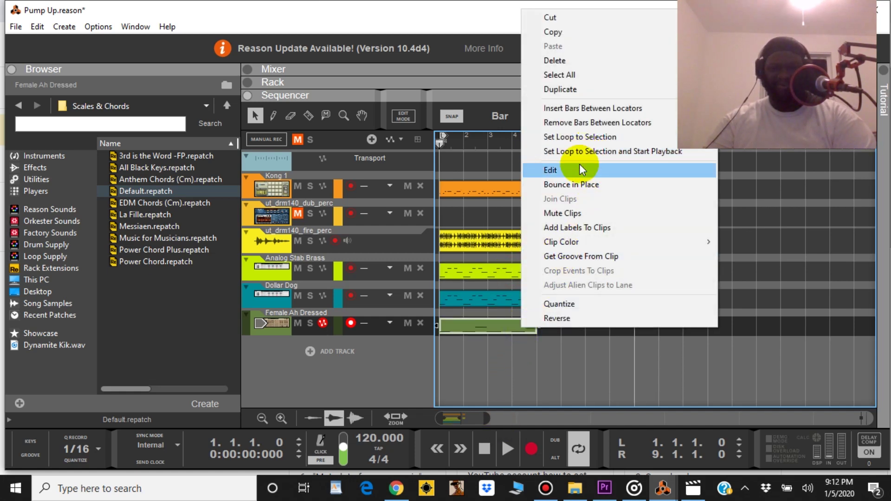
pyautogui.click(609, 66)
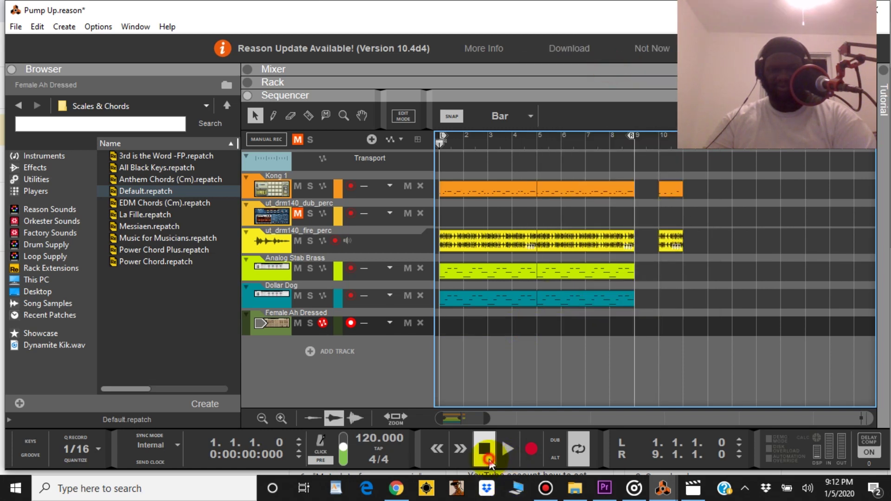
pyautogui.click(506, 449)
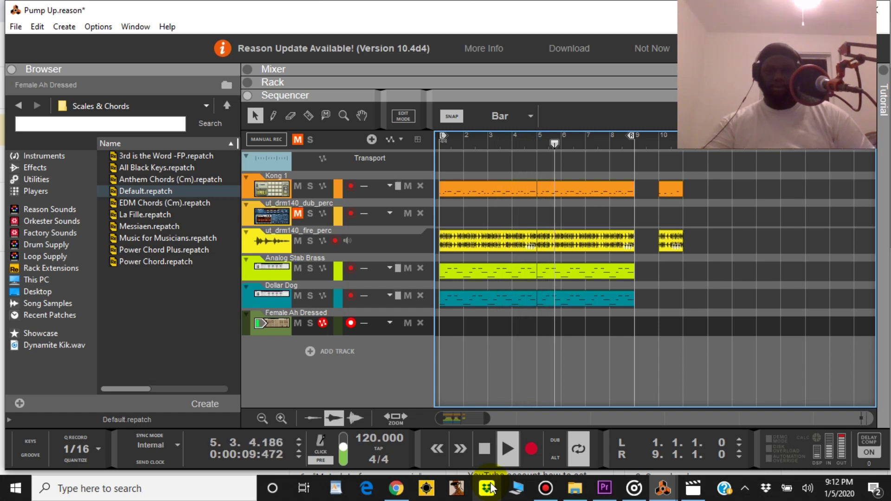
pyautogui.click(484, 448)
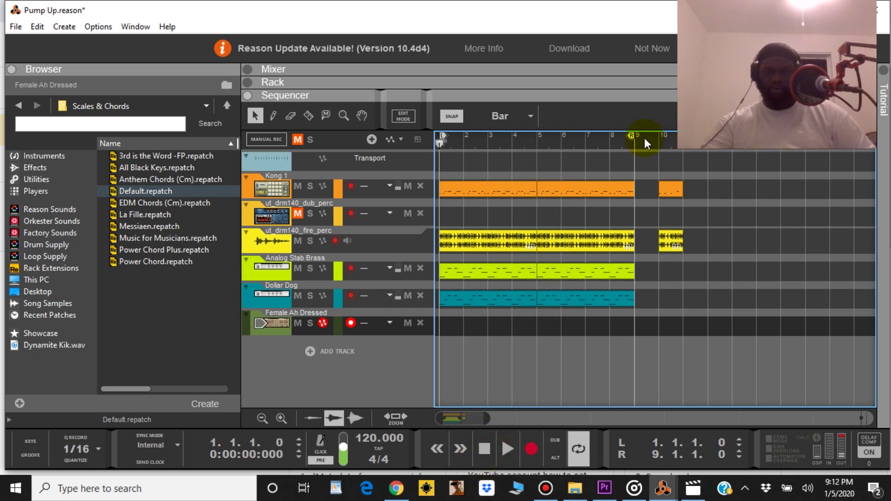
# Move the loop's right locator back to bar 5 and record a new four-bar take on the Female Ah Dressed track
pyautogui.moveTo(633, 134); pyautogui.dragTo(543, 174)
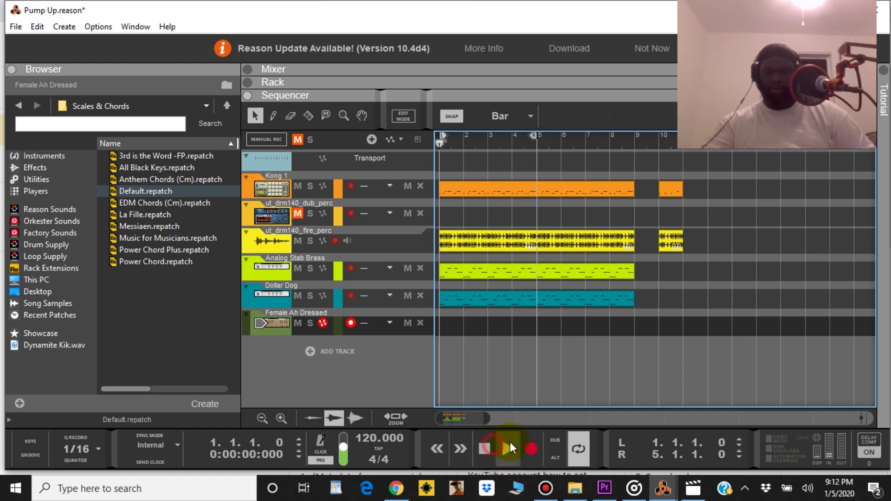
pyautogui.click(531, 450)
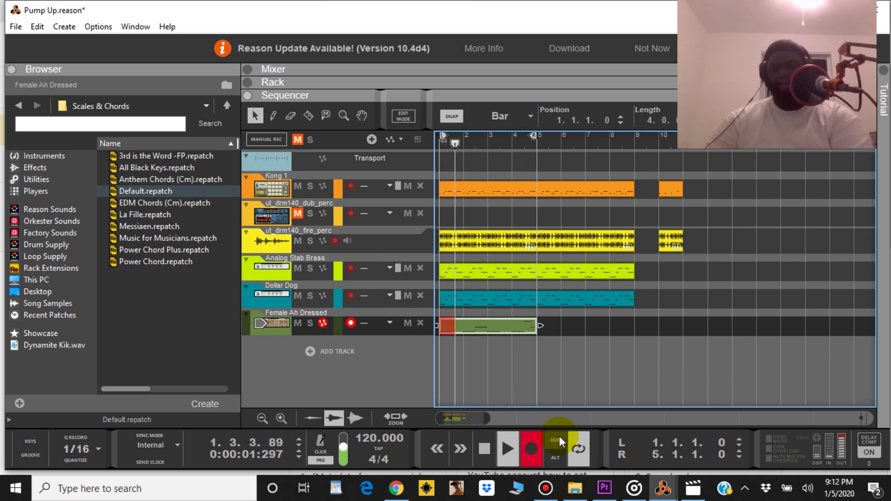
pyautogui.click(529, 446)
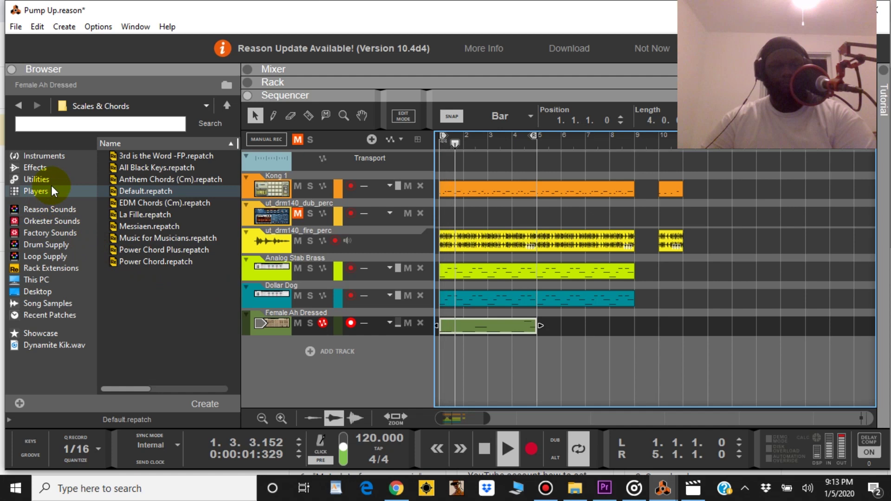
# Add a Europa Shapeshifting Synthesizer as a new track below Female Ah Dressed and show it in the rack
pyautogui.click(60, 156)
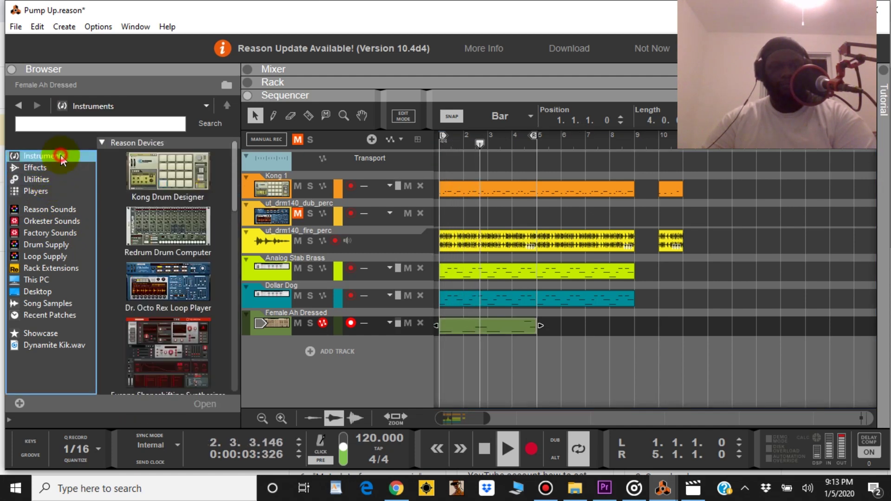
pyautogui.scroll(-3, 157, 228)
pyautogui.moveTo(175, 226); pyautogui.dragTo(354, 366)
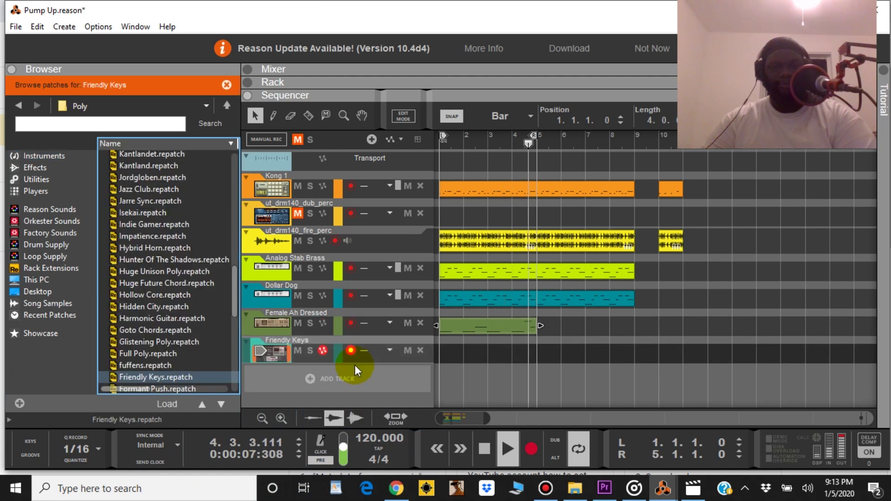
pyautogui.click(335, 76)
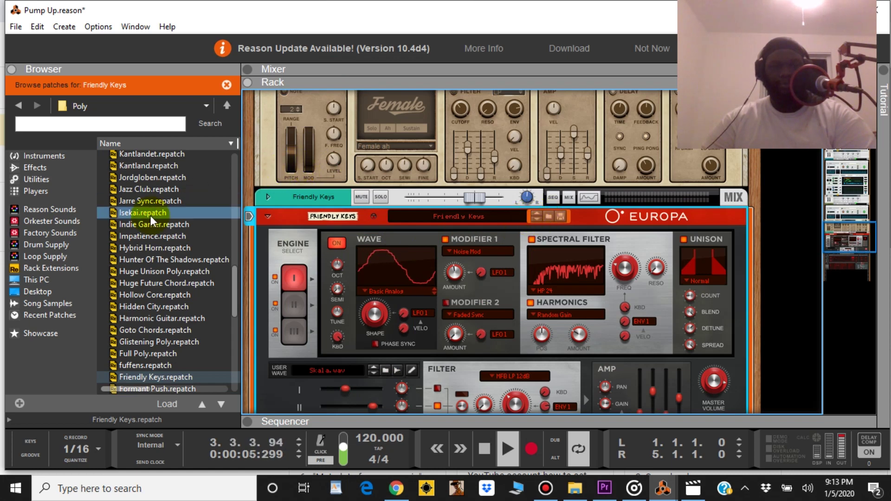
# Load the Punchy Sweep patch from Europa's Bass folder and audition it over the looping beat
pyautogui.scroll(2, 150, 216)
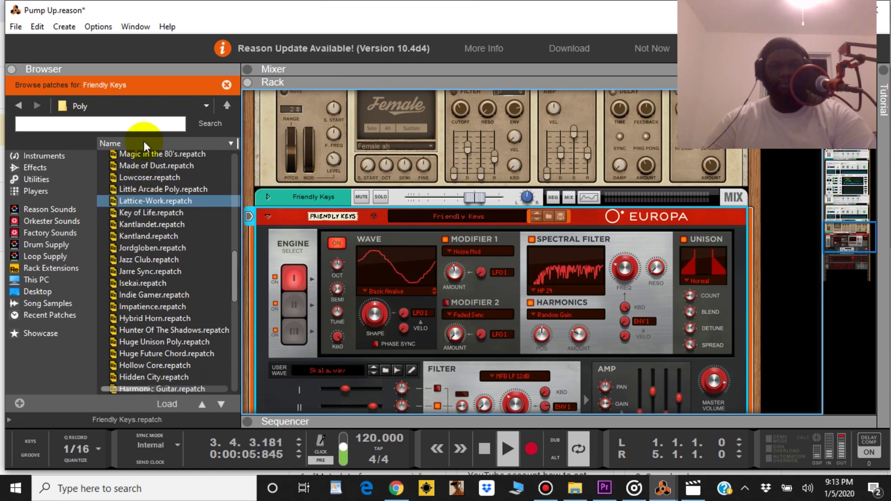
pyautogui.click(226, 85)
pyautogui.click(206, 105)
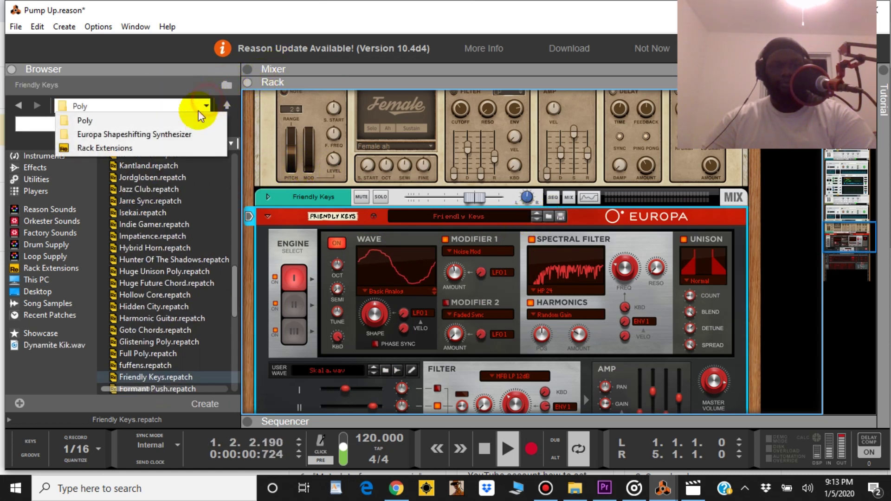
pyautogui.click(160, 134)
pyautogui.doubleClick(119, 250)
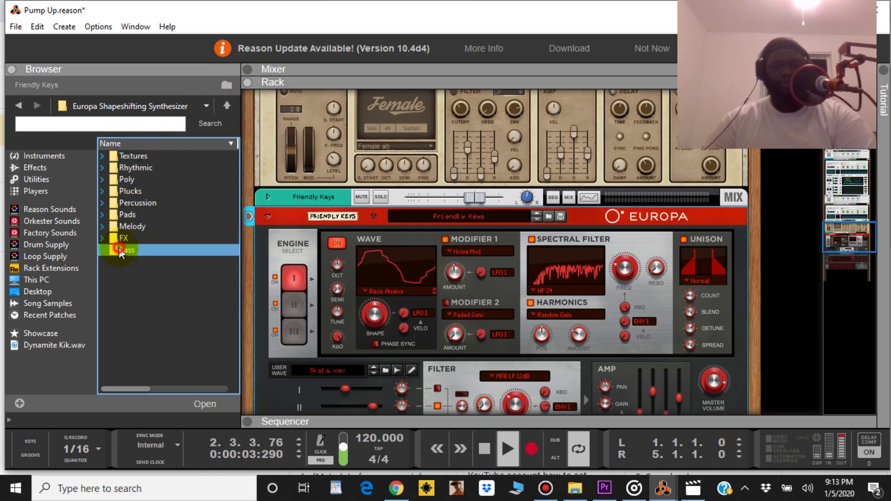
pyautogui.scroll(-8, 171, 218)
pyautogui.doubleClick(168, 236)
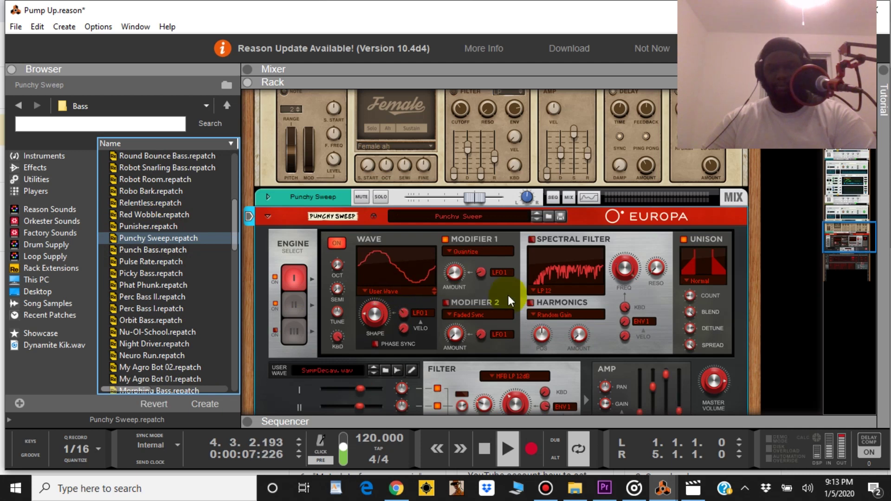
pyautogui.hotkey('ctrl', 'r')
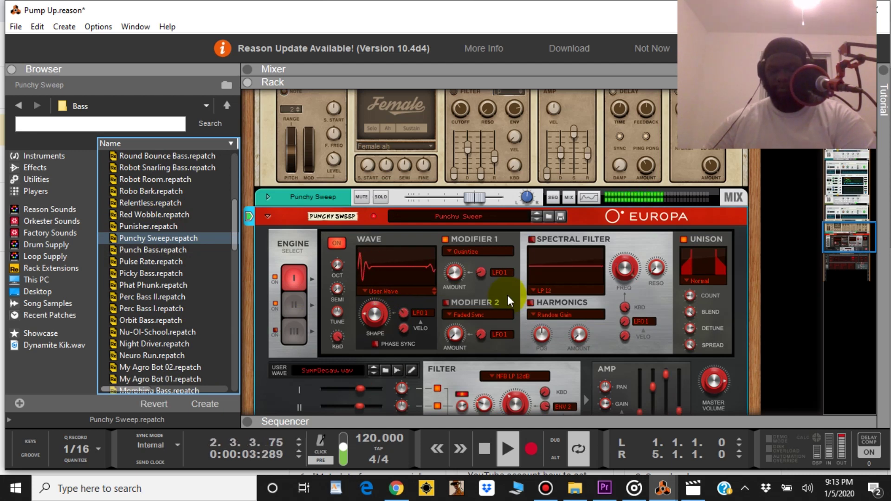
pyautogui.click(483, 448)
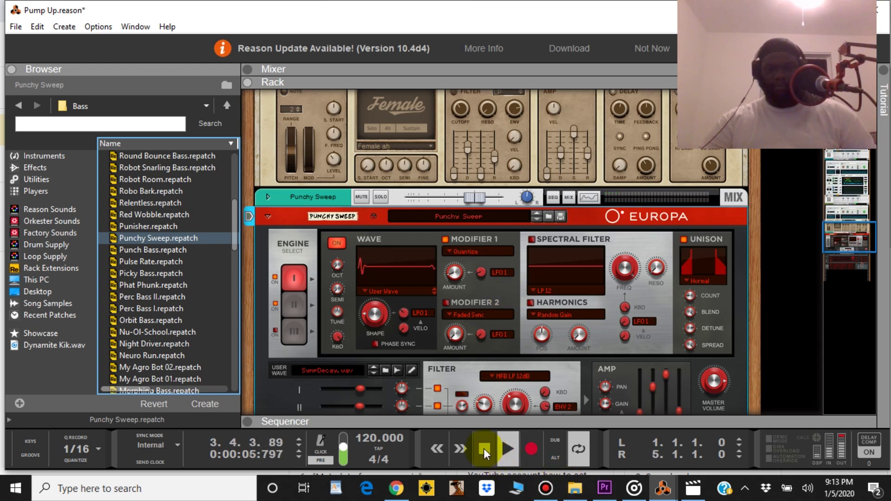
# Select the Punchy Sweep track in the sequencer, rehearse over the looping beat and record a four-bar bass clip from bar 1
pyautogui.doubleClick(503, 421)
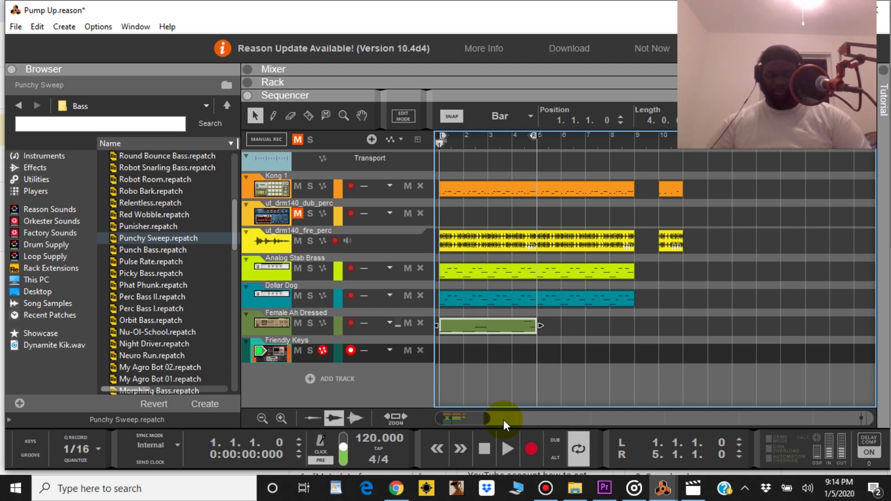
pyautogui.click(408, 252)
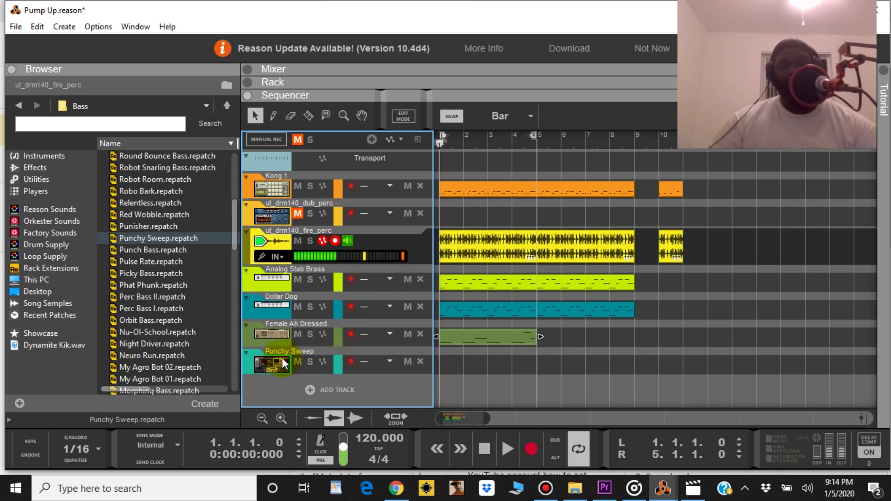
pyautogui.click(261, 359)
pyautogui.click(505, 449)
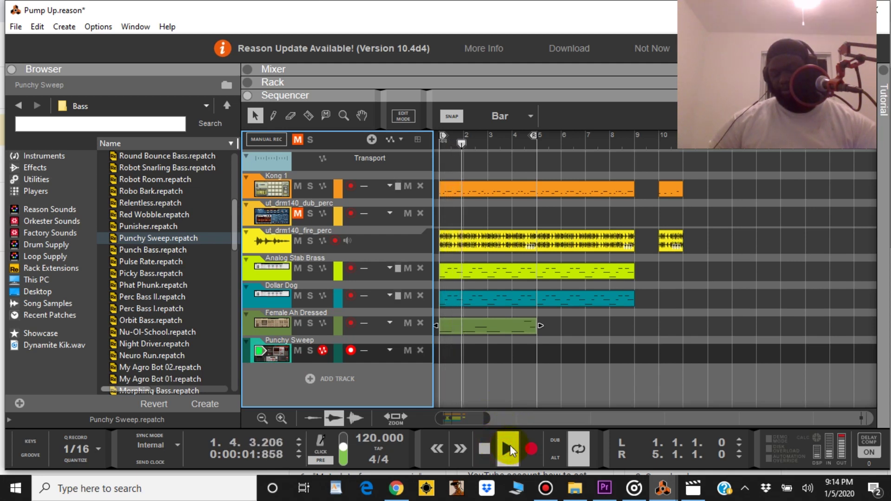
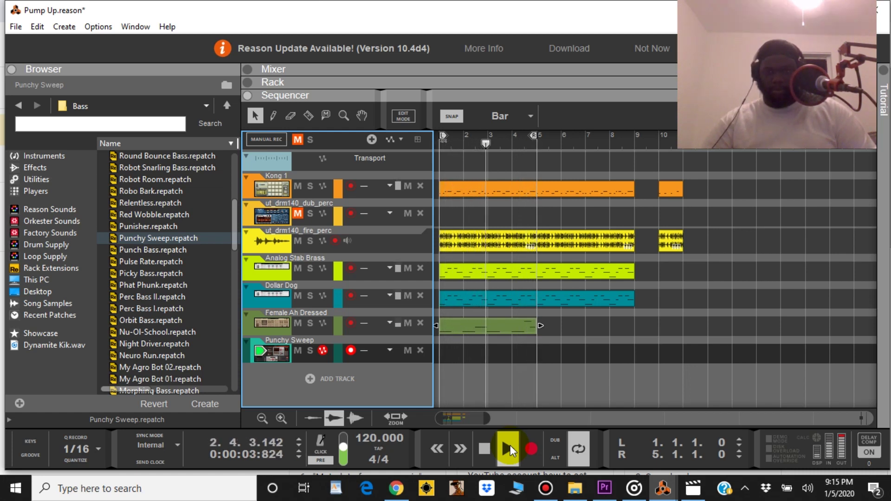
pyautogui.doubleClick(486, 449)
pyautogui.click(530, 448)
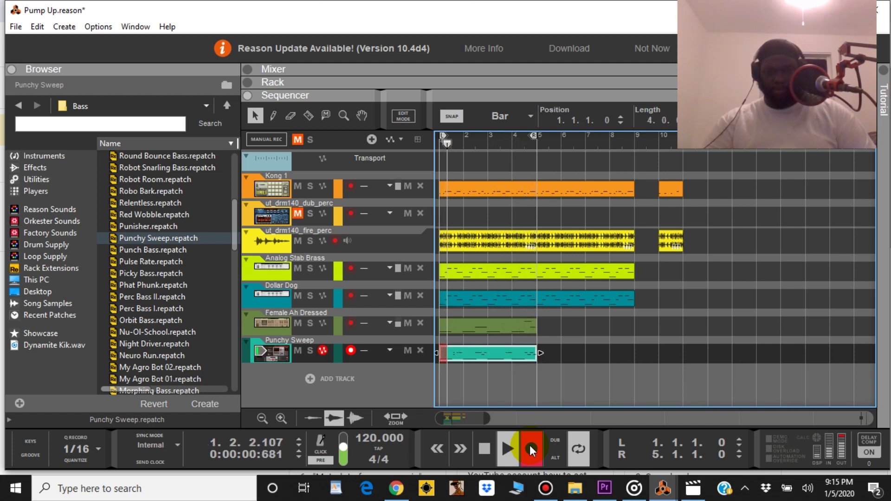
pyautogui.click(529, 449)
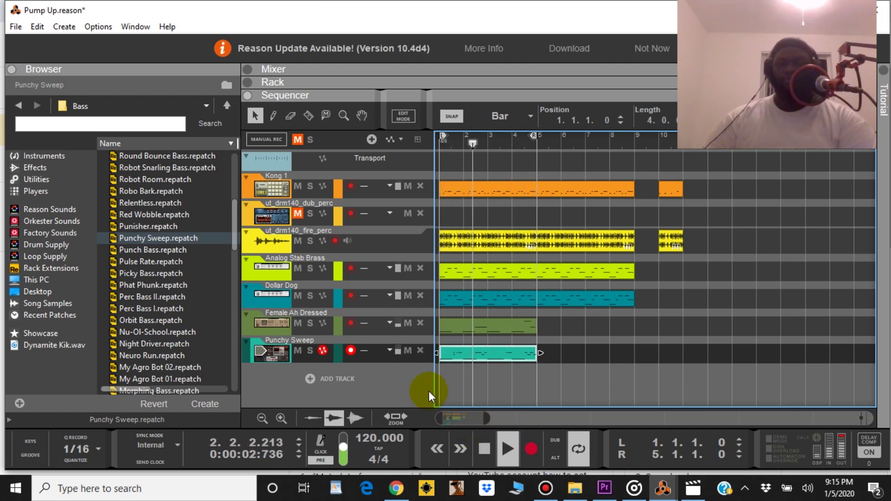
# Solo the Punchy Sweep track, replay the bass part from the start and save the song
pyautogui.click(310, 350)
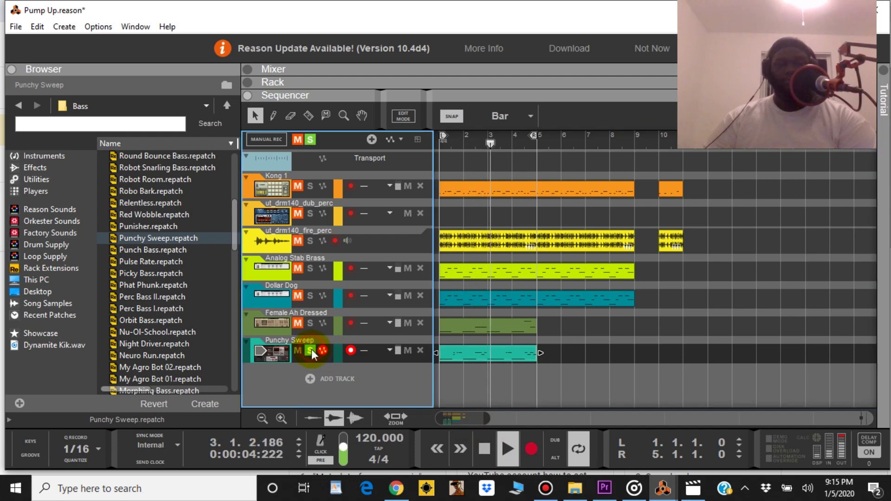
pyautogui.doubleClick(484, 448)
pyautogui.click(508, 449)
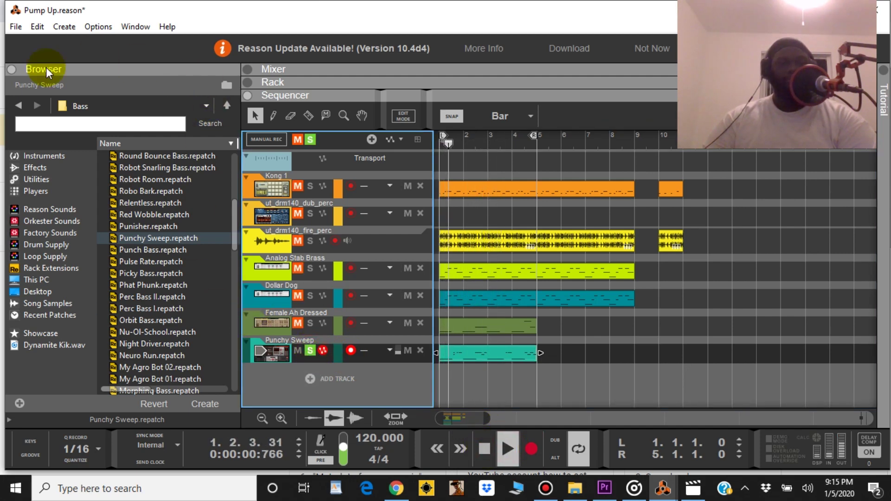
pyautogui.click(15, 27)
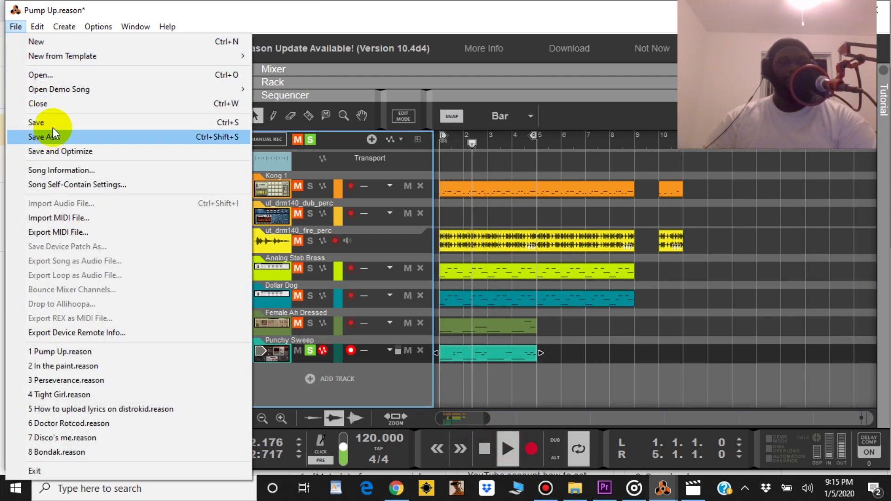
pyautogui.click(45, 136)
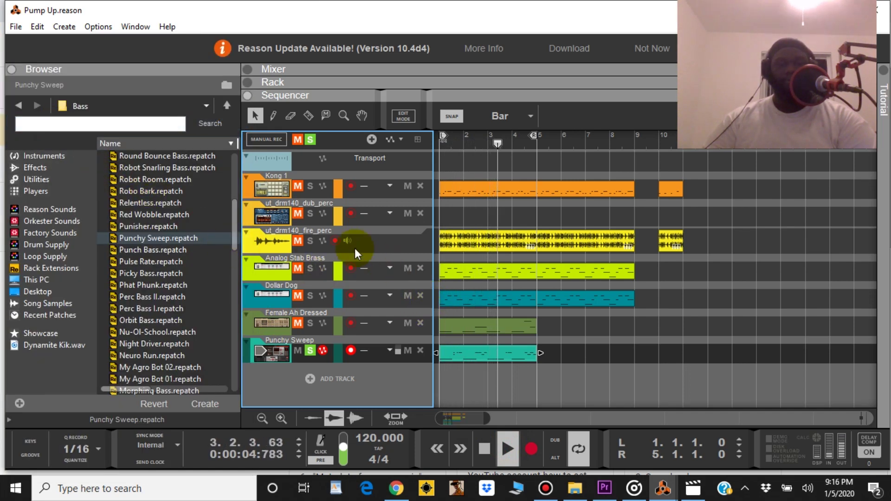
# Select the ut_drm140_fire_perc track, clear all solos and play the full beat from the start
pyautogui.click(263, 248)
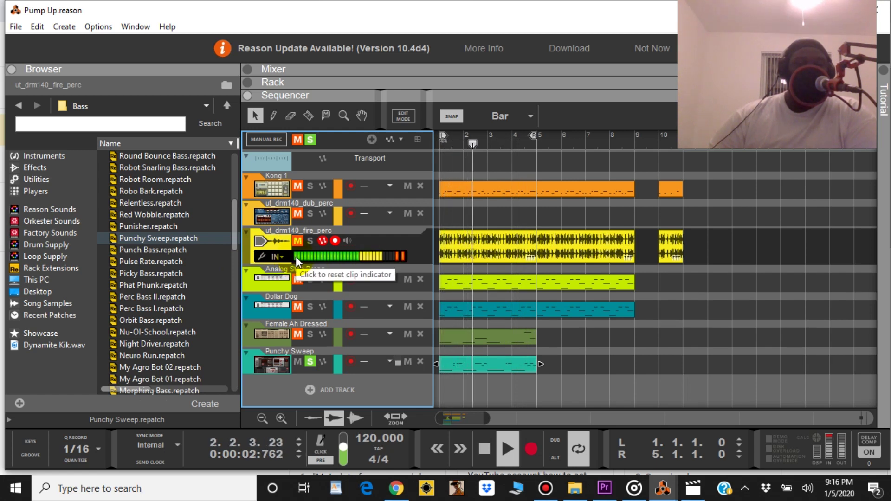
pyautogui.click(419, 311)
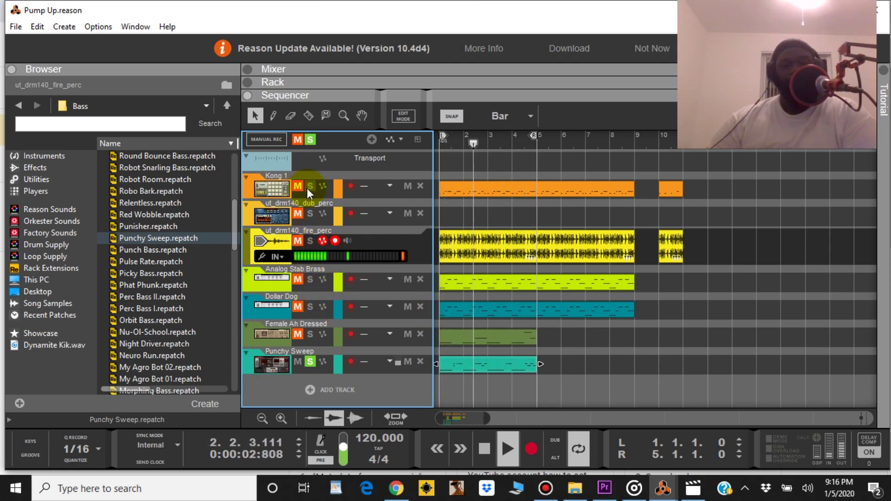
pyautogui.click(312, 140)
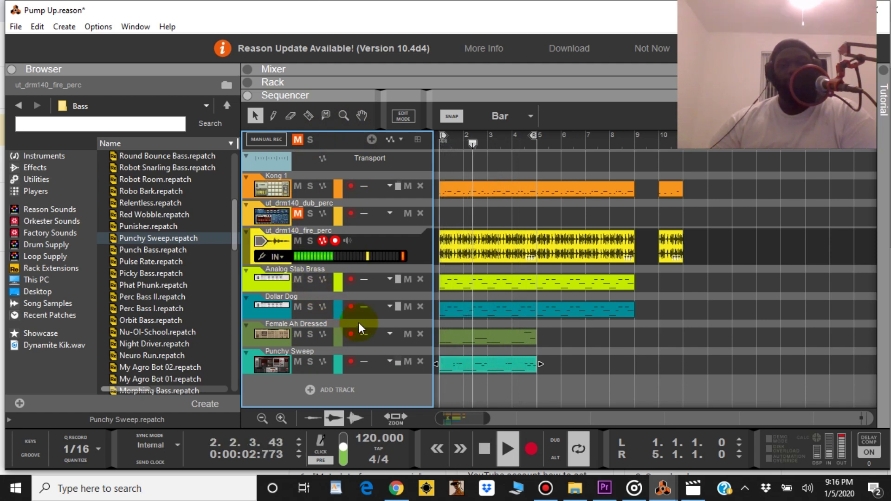
pyautogui.click(485, 445)
pyautogui.click(484, 440)
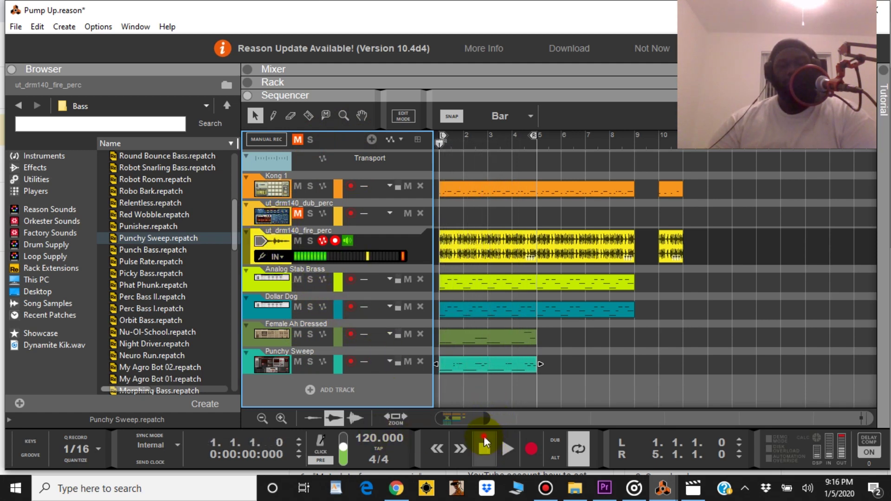
pyautogui.click(509, 452)
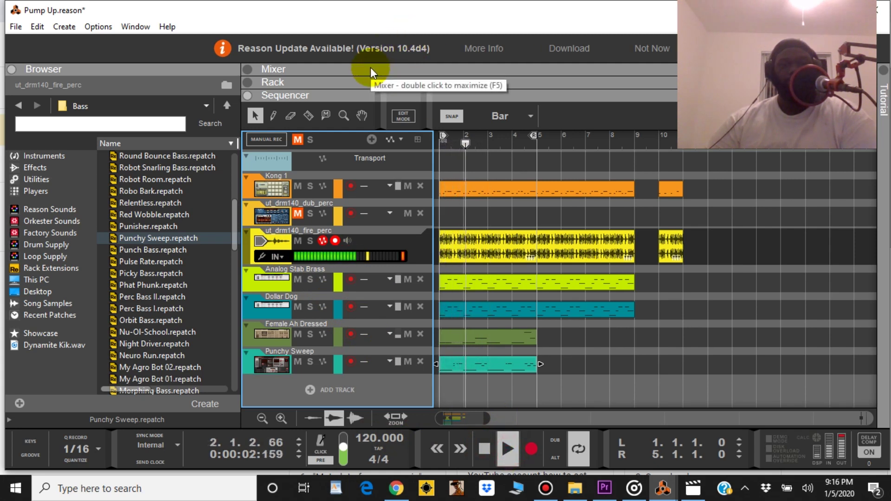
# Bring up the mixer with the beat looping, solo the Dollar Dog channel and adjust its input gain
pyautogui.click(310, 307)
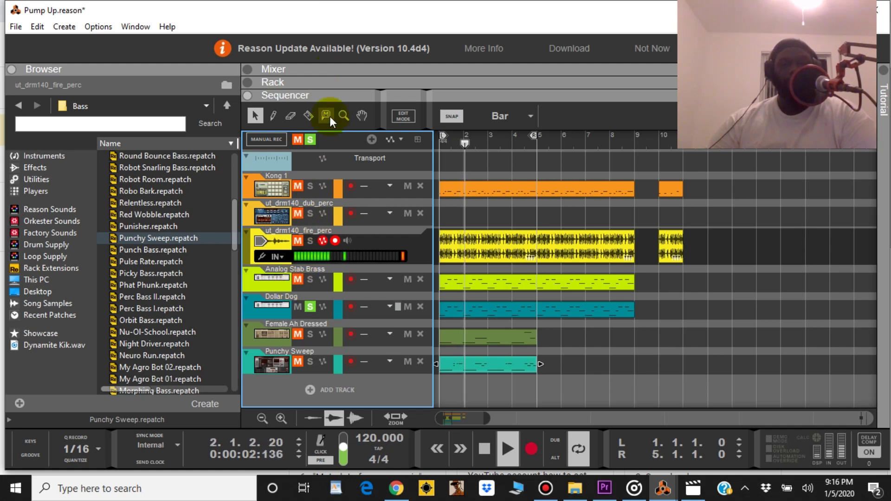
pyautogui.click(314, 139)
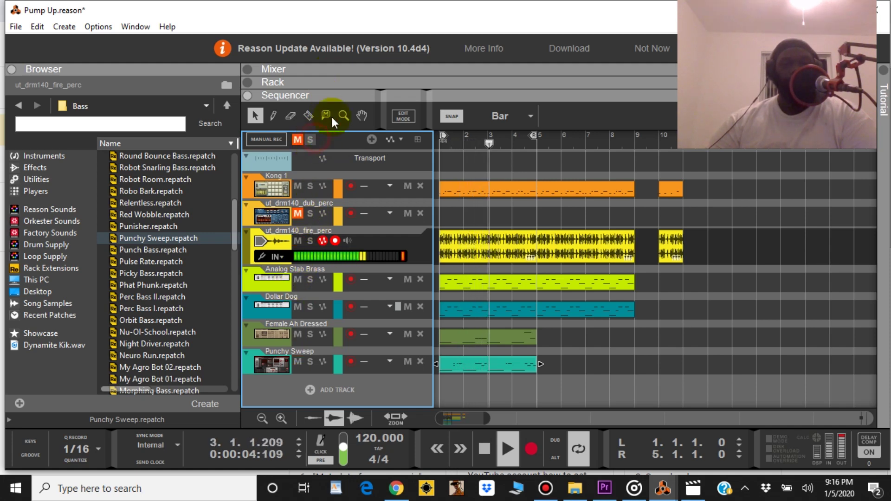
pyautogui.click(346, 66)
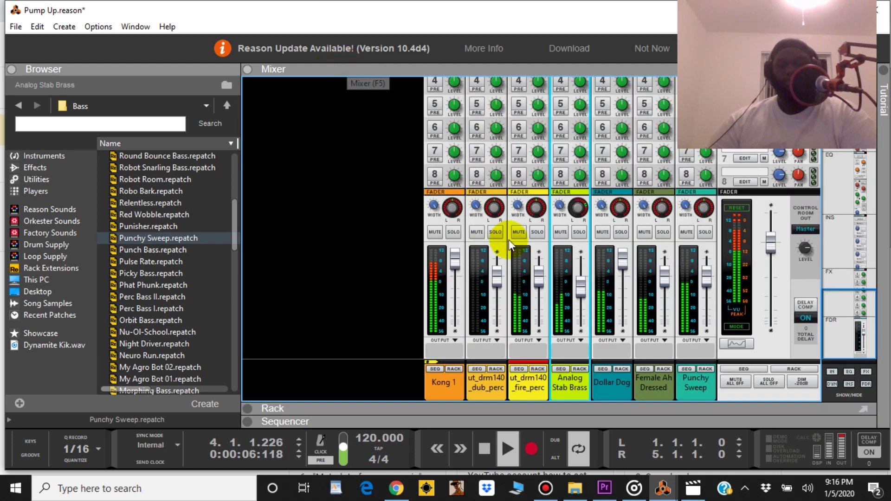
pyautogui.moveTo(674, 263); pyautogui.dragTo(672, 266)
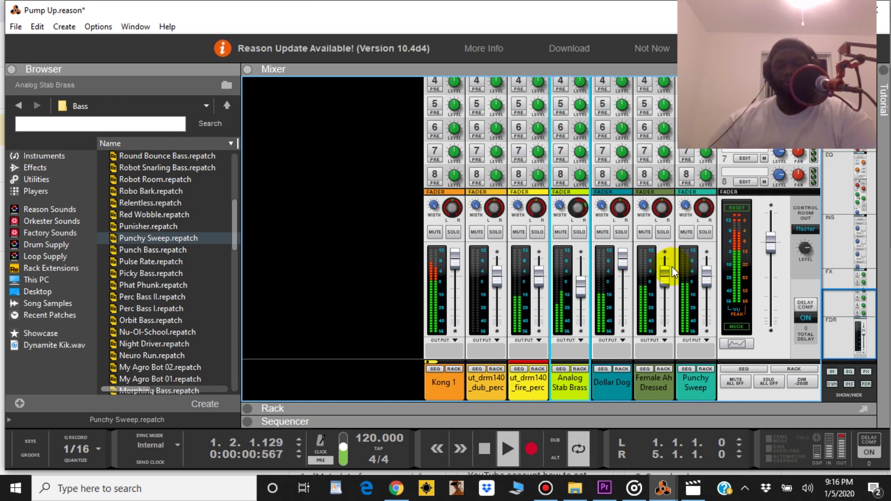
pyautogui.click(622, 233)
pyautogui.scroll(10, 624, 237)
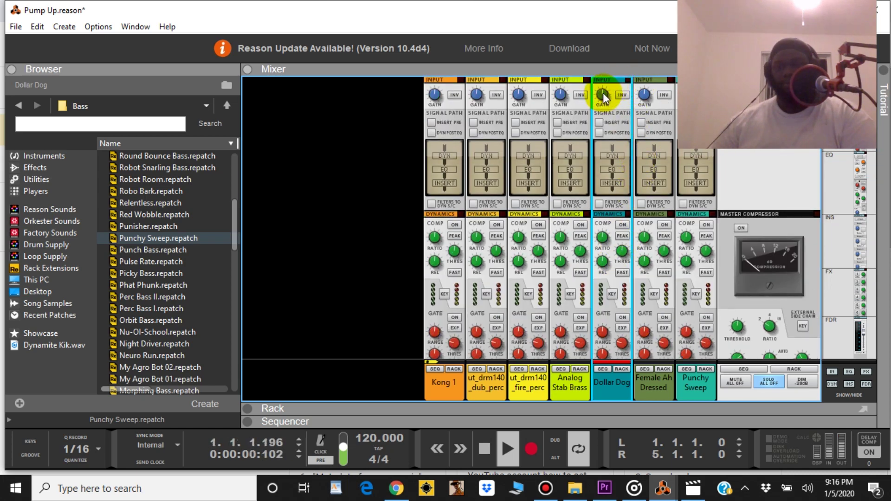
pyautogui.moveTo(603, 96); pyautogui.dragTo(598, 96)
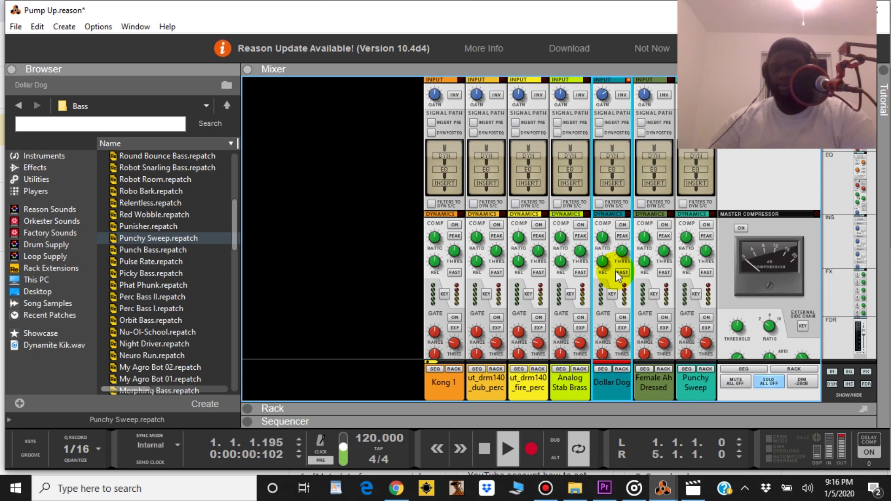
# Show the Spectrum EQ for the Dollar Dog channel and enable its high-pass filter
pyautogui.scroll(-8, 615, 273)
pyautogui.scroll(6, 613, 275)
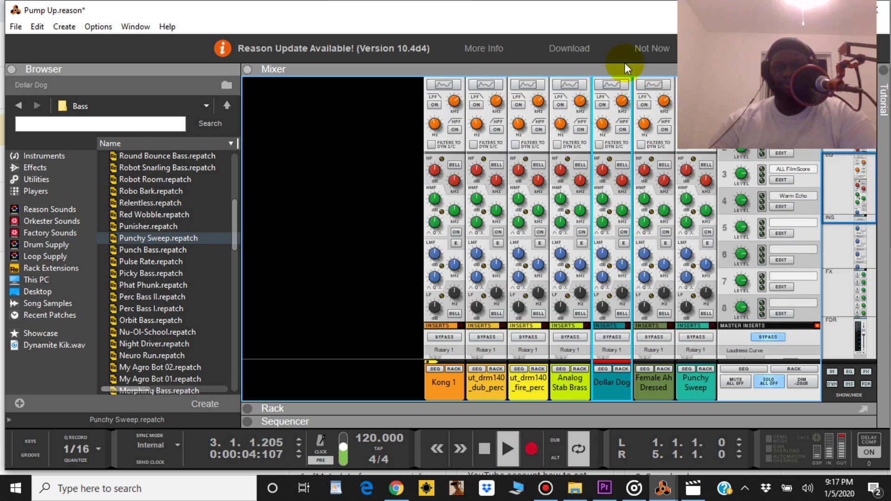
pyautogui.click(609, 85)
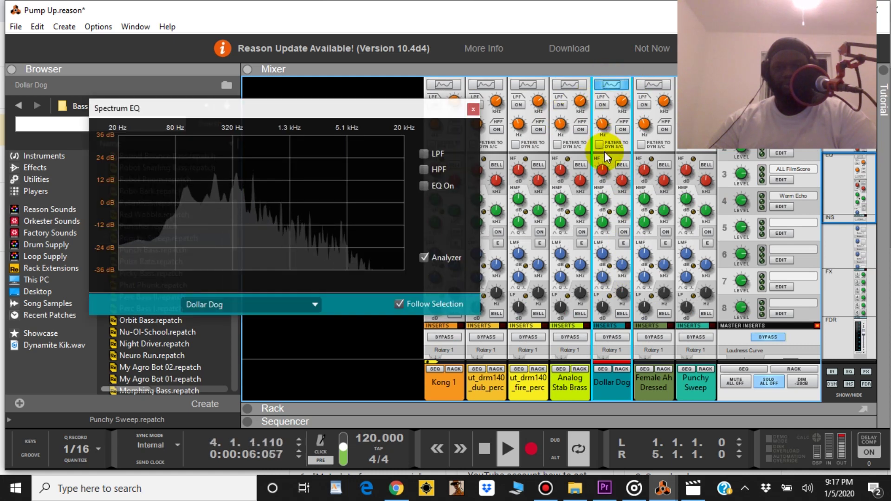
pyautogui.click(622, 130)
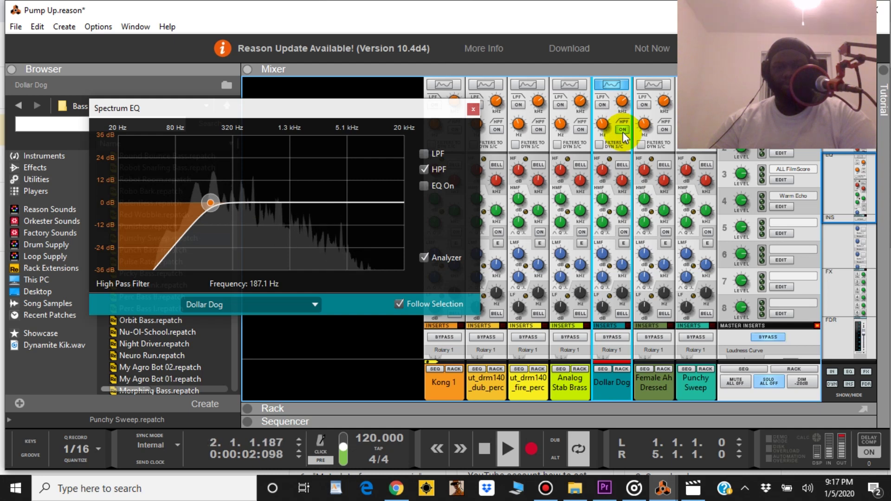
pyautogui.click(601, 105)
pyautogui.click(601, 105)
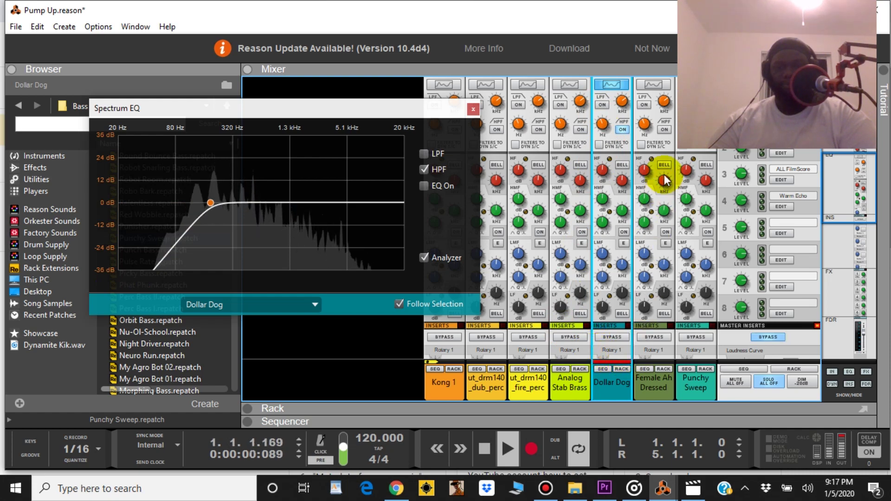
# Solo Kong 1 and ut_drm140_fire_perc alongside Dollar Dog and enable the high-pass filter on ut_drm140_fire_perc
pyautogui.scroll(-5, 649, 352)
pyautogui.scroll(-5, 650, 343)
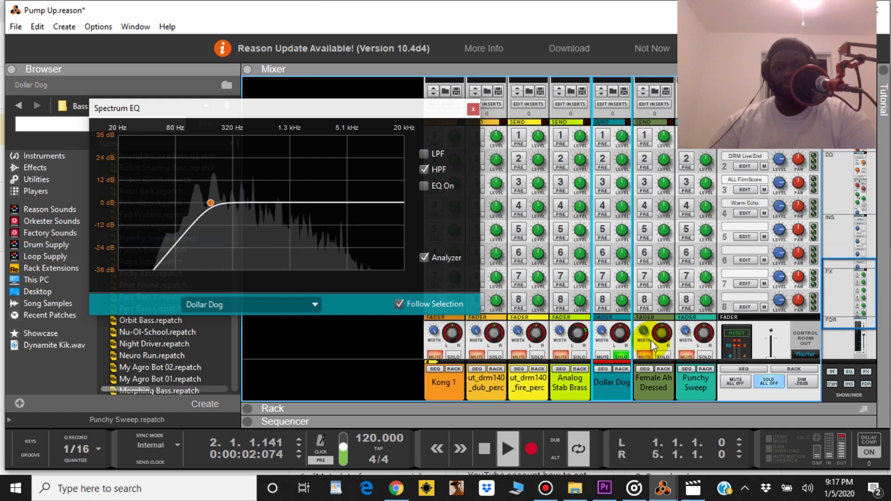
pyautogui.moveTo(424, 108); pyautogui.dragTo(347, 112)
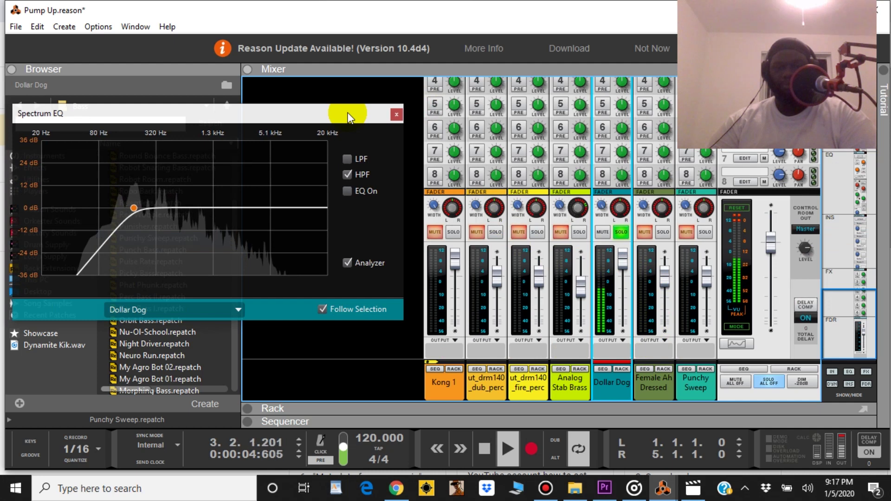
pyautogui.click(450, 233)
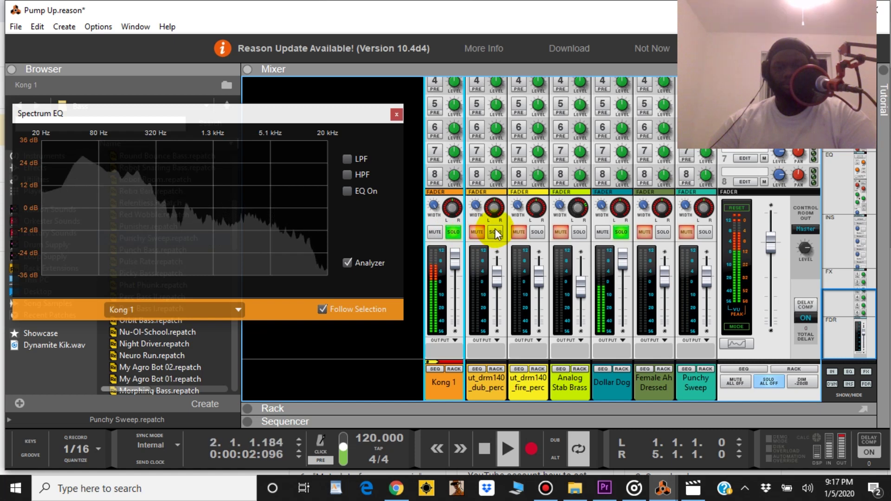
pyautogui.click(536, 233)
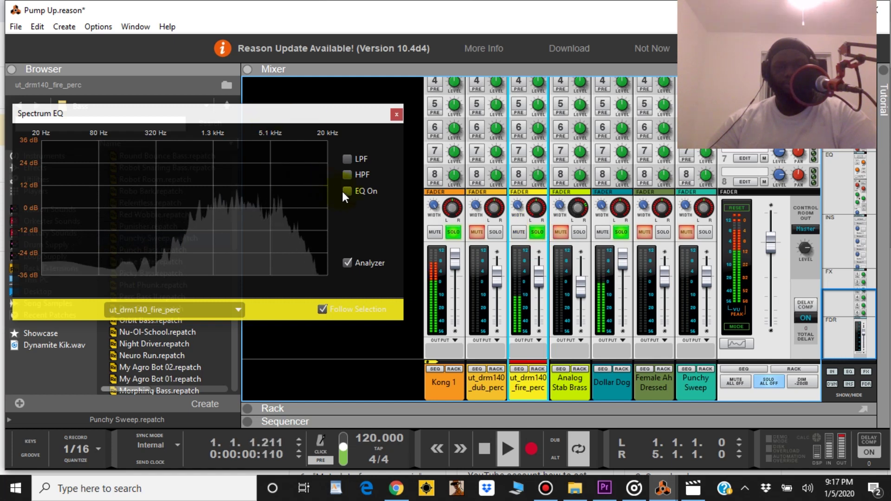
pyautogui.click(347, 174)
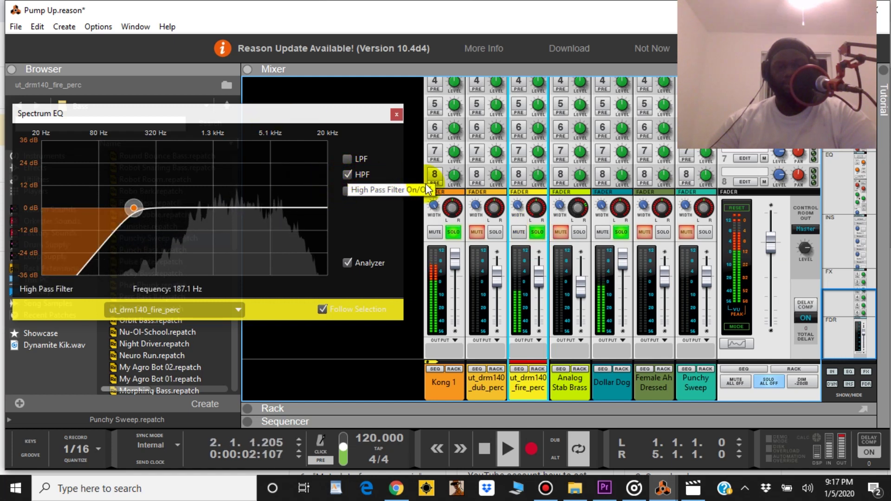
# Add Analog Stab Brass to the soloed channels and enable both its high-pass and low-pass filters
pyautogui.click(579, 232)
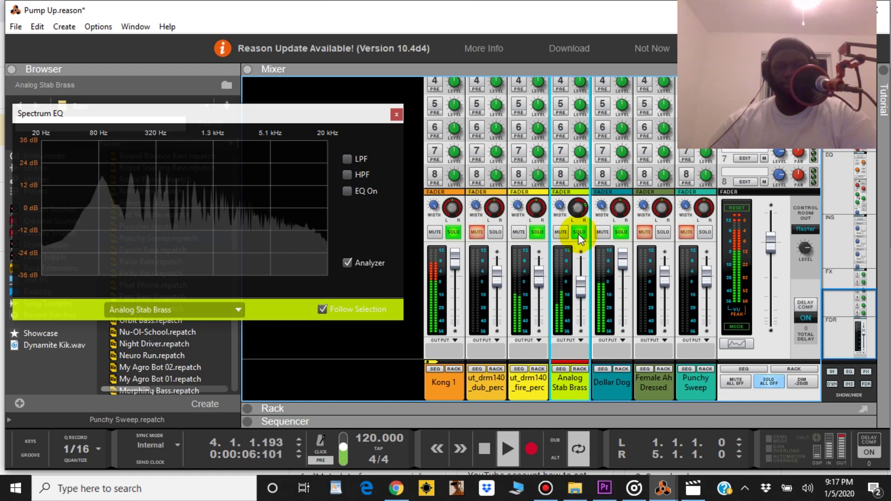
pyautogui.click(347, 175)
pyautogui.click(351, 160)
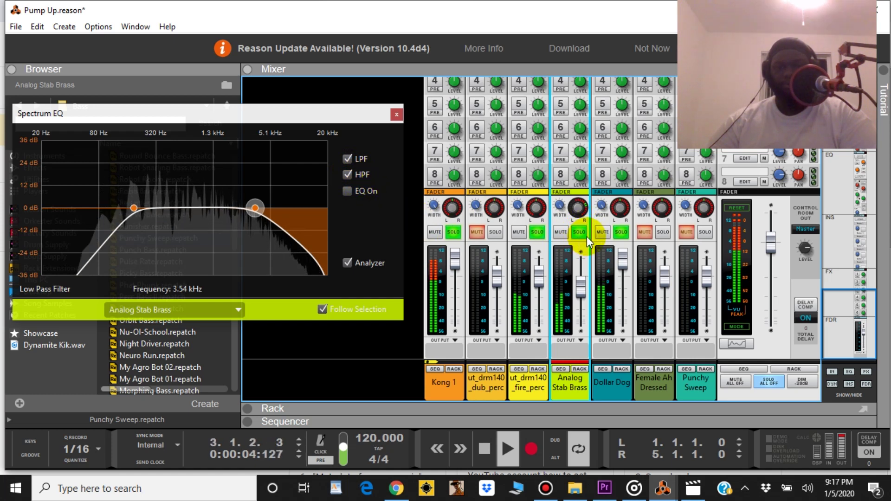
# Add Female Ah Dressed to the soloed channels and enable its high-pass filter
pyautogui.click(651, 235)
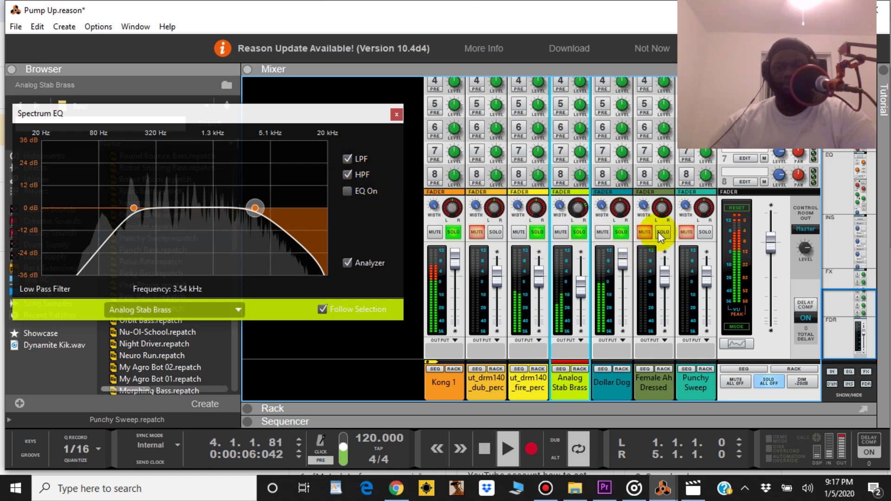
pyautogui.click(658, 232)
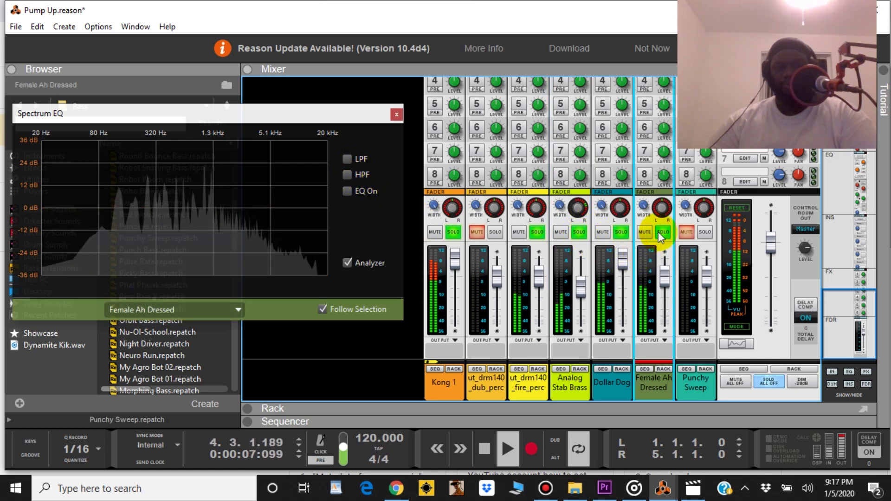
pyautogui.click(347, 174)
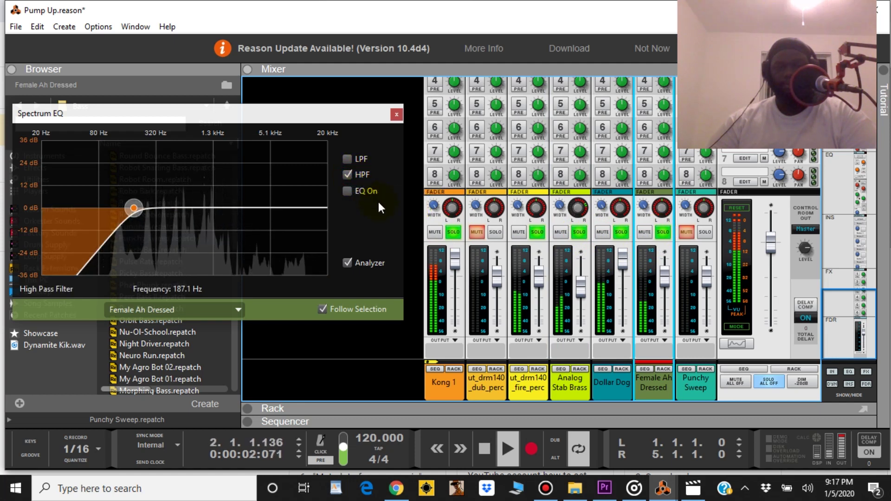
# Enable the low-pass filter on Female Ah Dressed and add Punchy Sweep to the soloed channels
pyautogui.click(347, 159)
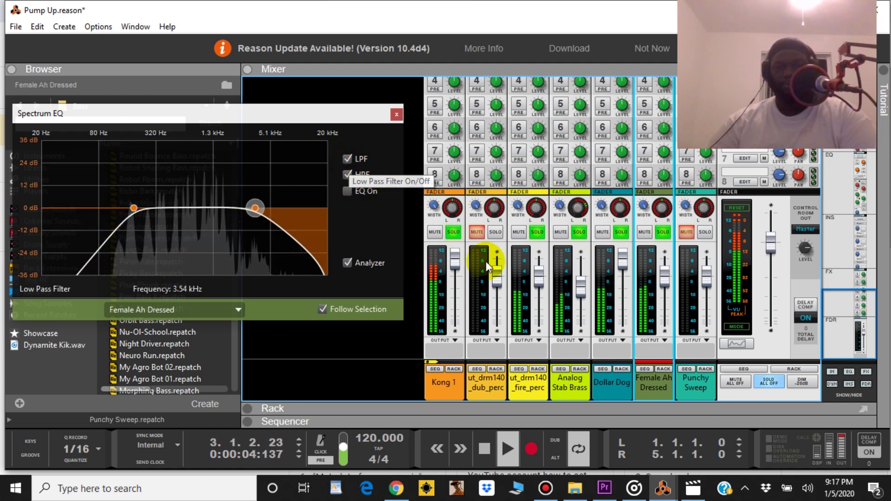
pyautogui.click(706, 232)
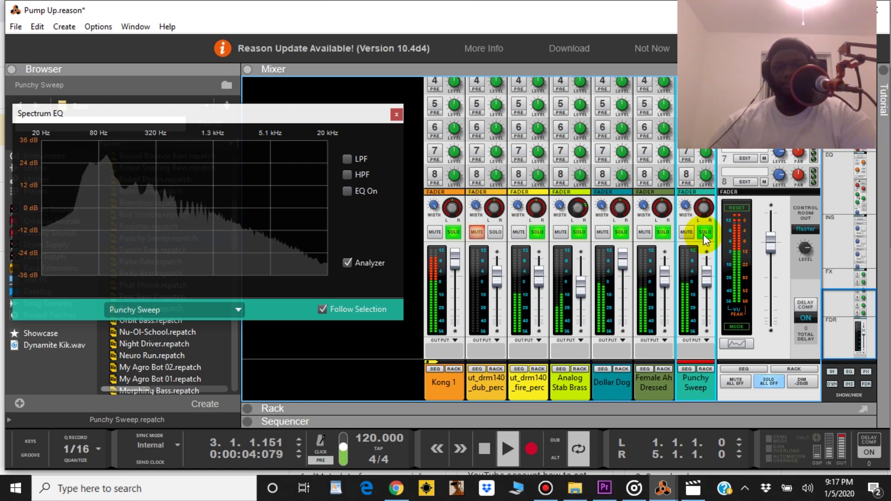
pyautogui.click(657, 204)
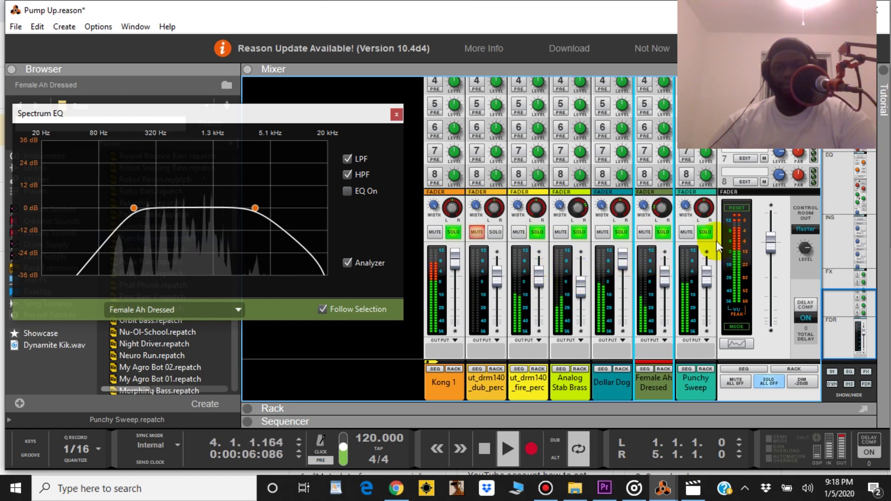
# Remove the solo from Punchy Sweep, Female Ah Dressed, Dollar Dog, Analog Stab Brass and Kong 1, and mute ut_drm140_dub_perc
pyautogui.click(662, 232)
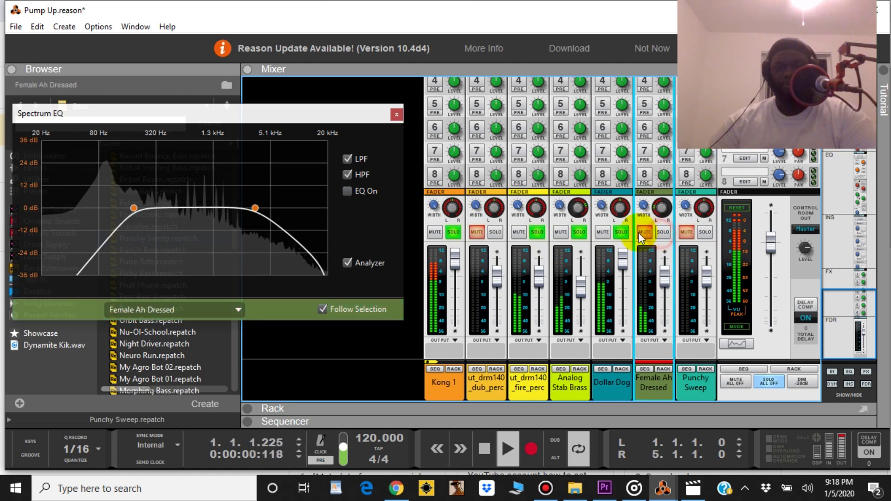
pyautogui.click(622, 233)
pyautogui.click(579, 231)
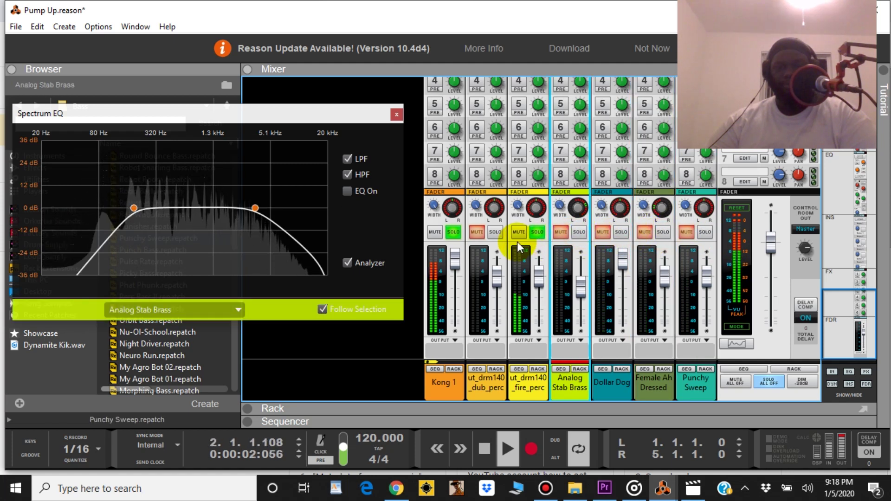
pyautogui.click(478, 233)
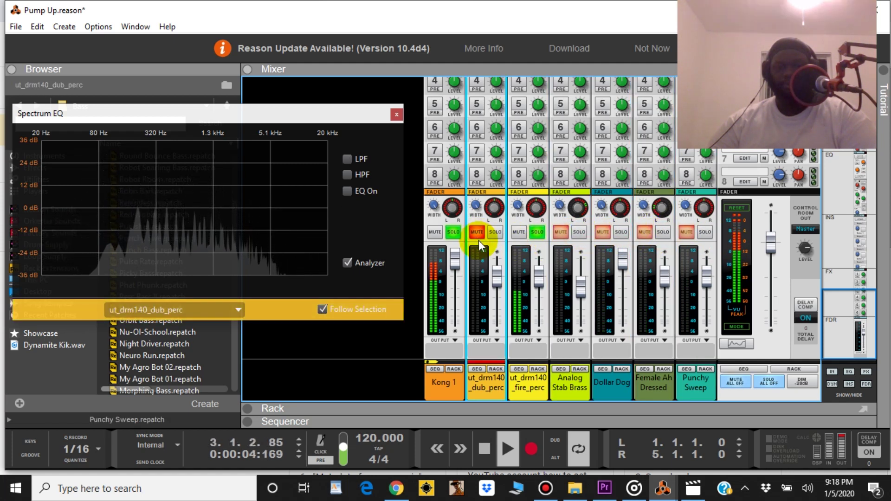
pyautogui.click(455, 232)
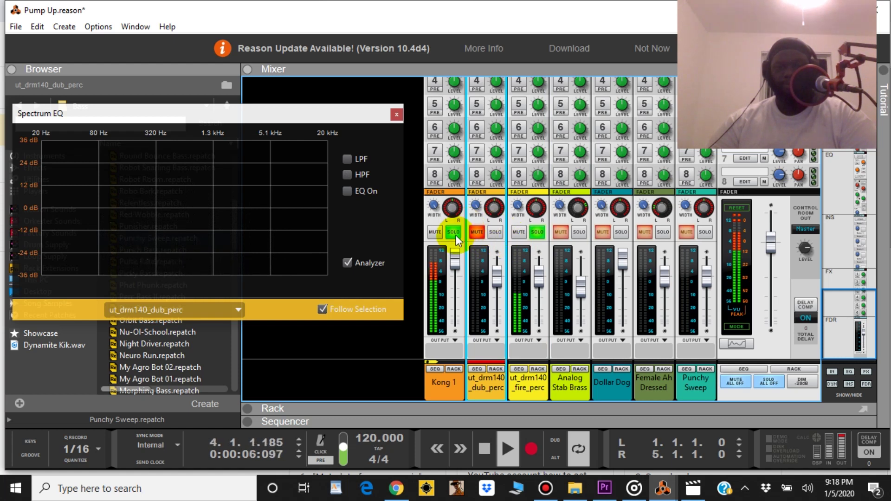
# Add a pan automation lane for the ut_drm140_fire_perc channel and show it in the full-height Sequencer
pyautogui.rightClick(536, 209)
pyautogui.click(553, 216)
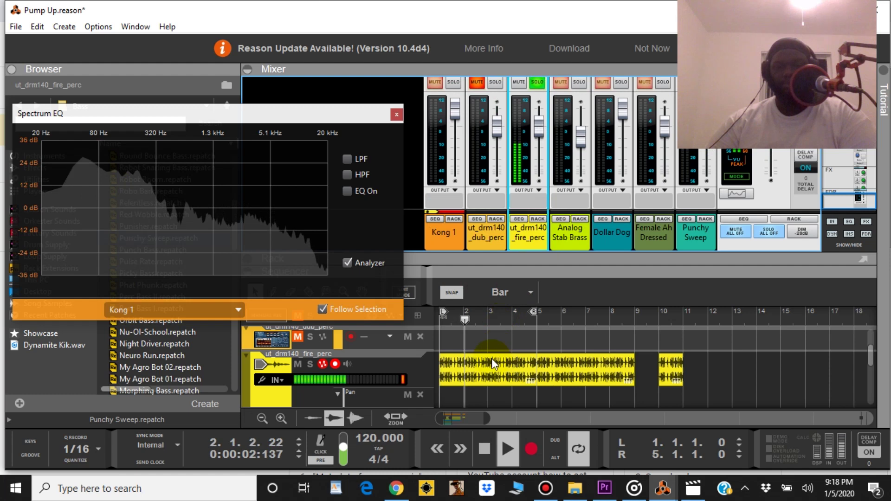
pyautogui.click(539, 271)
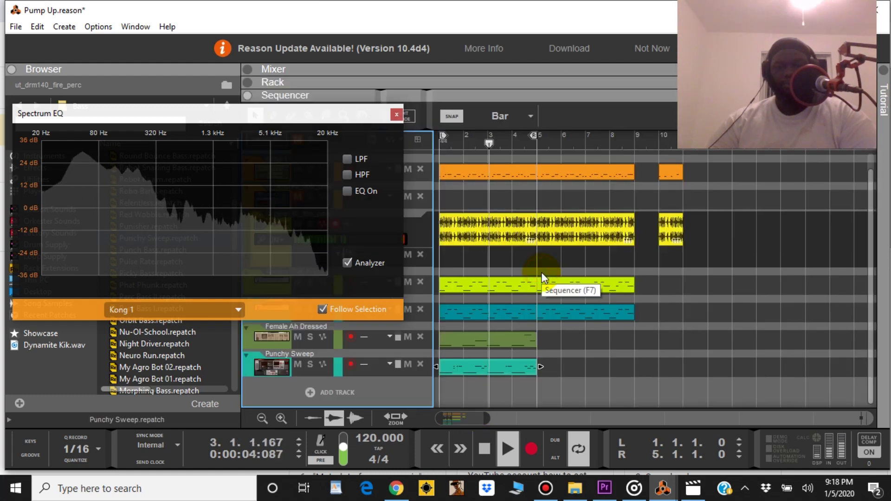
# Close the Spectrum EQ window and get the stopped sequencer ready for drawing with the Pencil tool
pyautogui.click(397, 114)
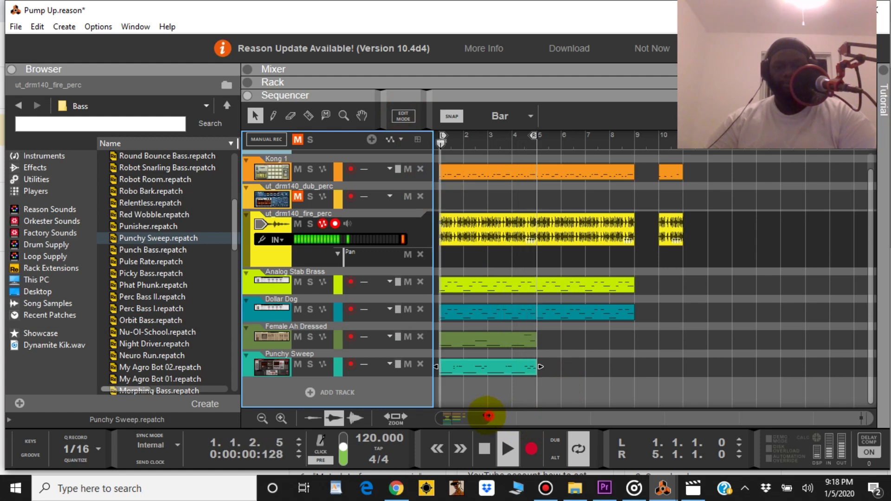
pyautogui.moveTo(490, 416); pyautogui.dragTo(463, 418)
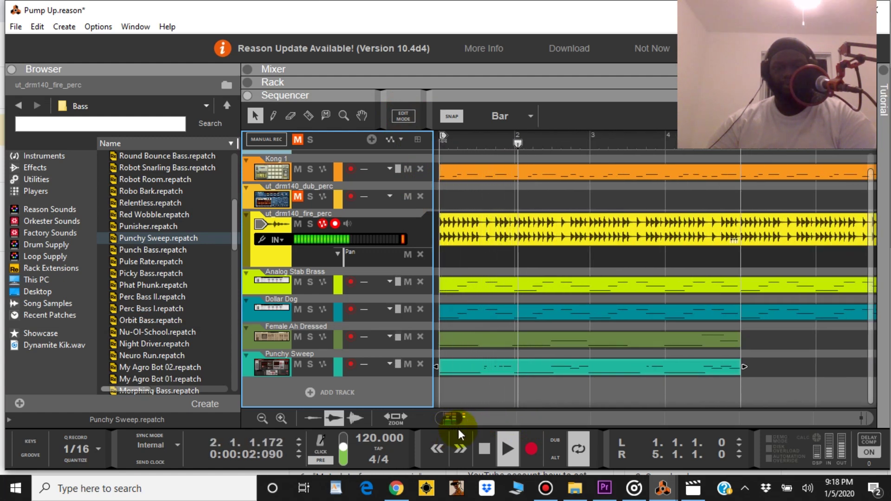
pyautogui.doubleClick(484, 449)
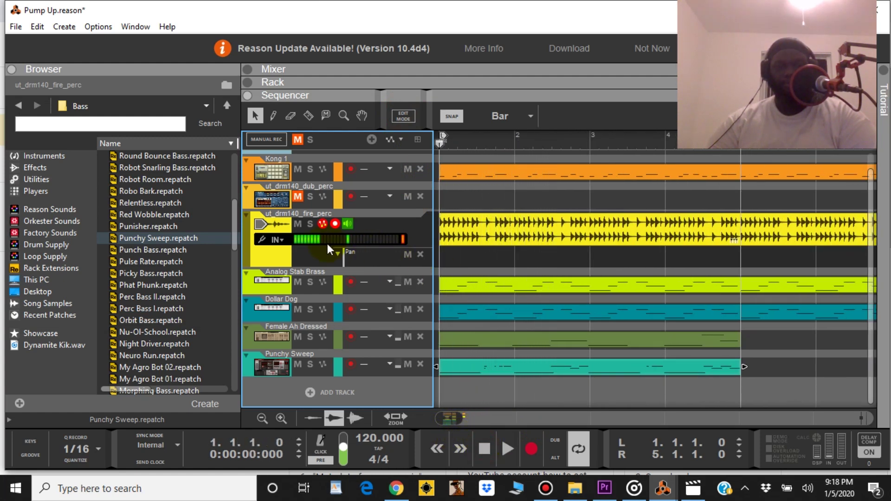
pyautogui.click(276, 307)
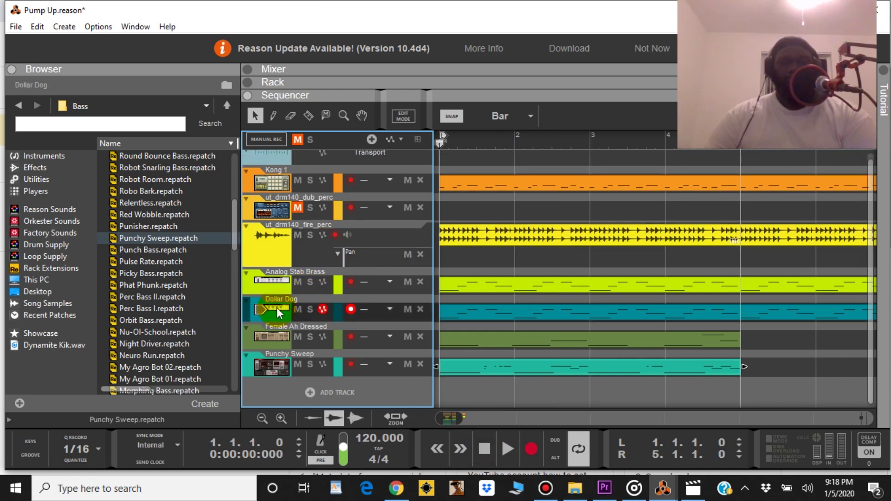
pyautogui.click(273, 116)
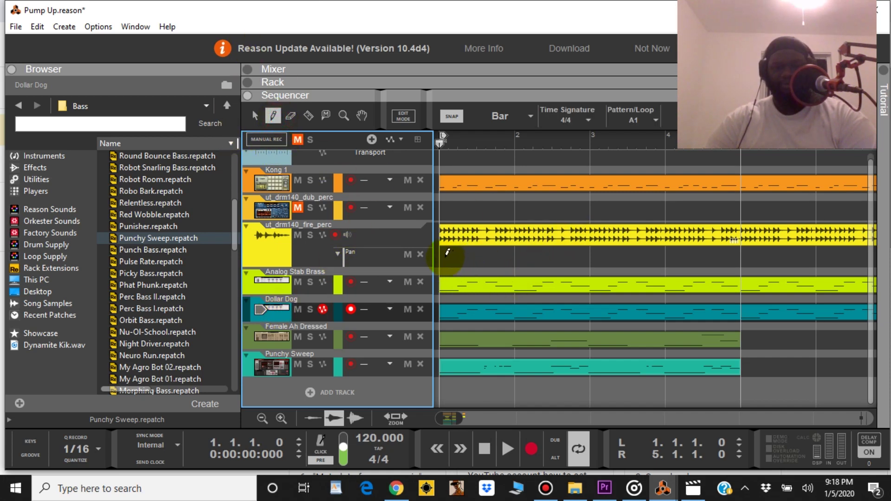
pyautogui.click(445, 255)
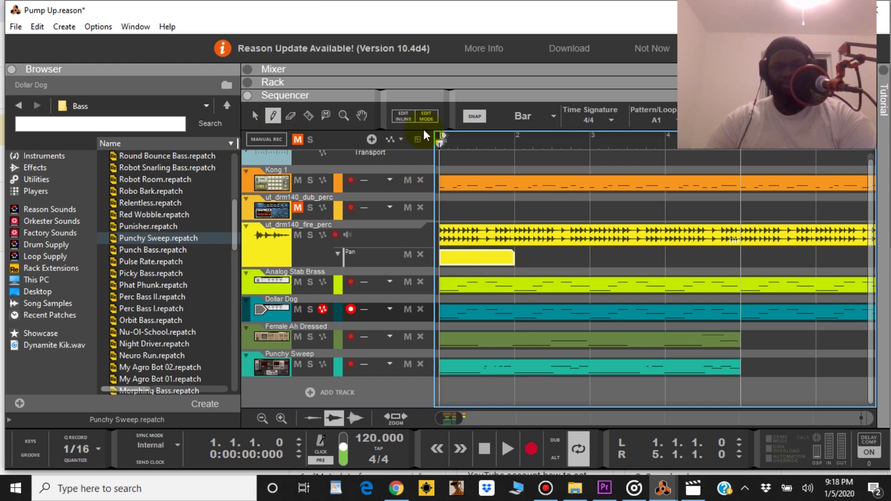
pyautogui.click(423, 117)
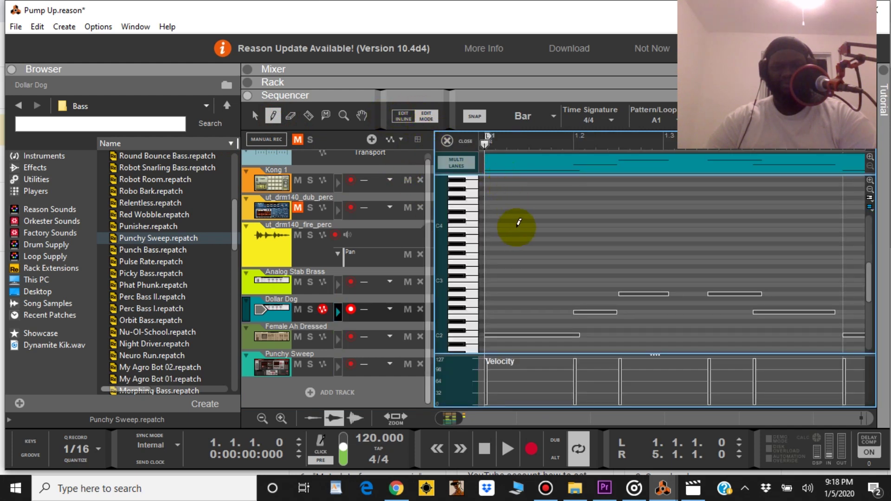
pyautogui.click(446, 141)
pyautogui.click(486, 255)
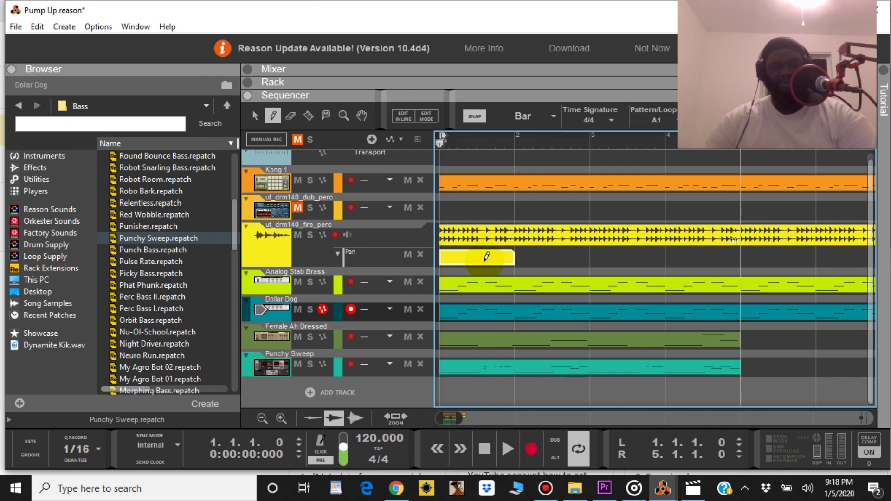
pyautogui.click(43, 31)
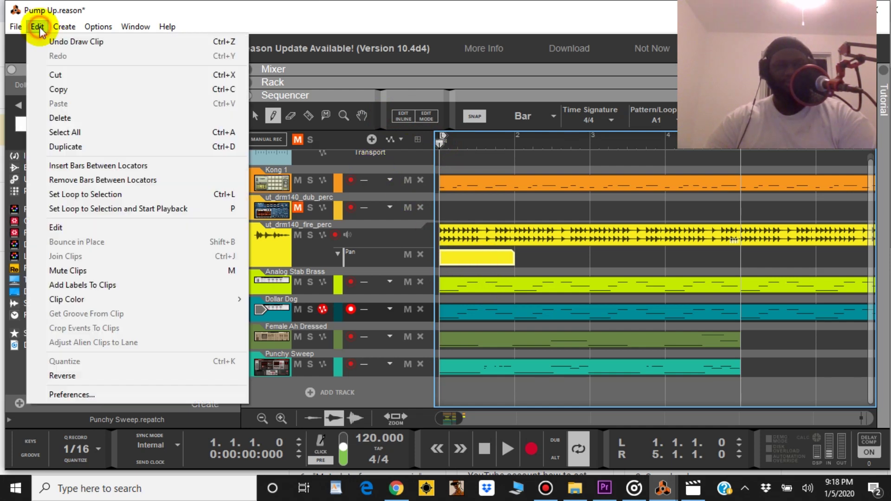
pyautogui.click(53, 41)
pyautogui.click(37, 27)
pyautogui.click(54, 41)
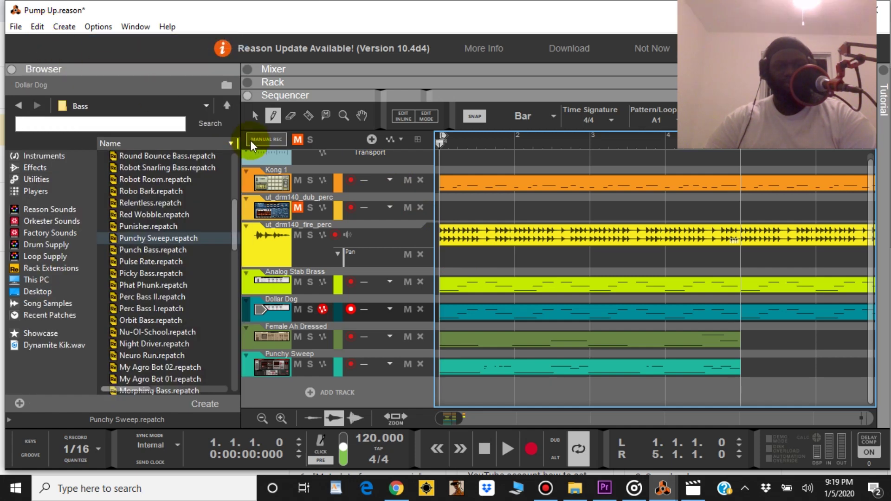
pyautogui.click(426, 117)
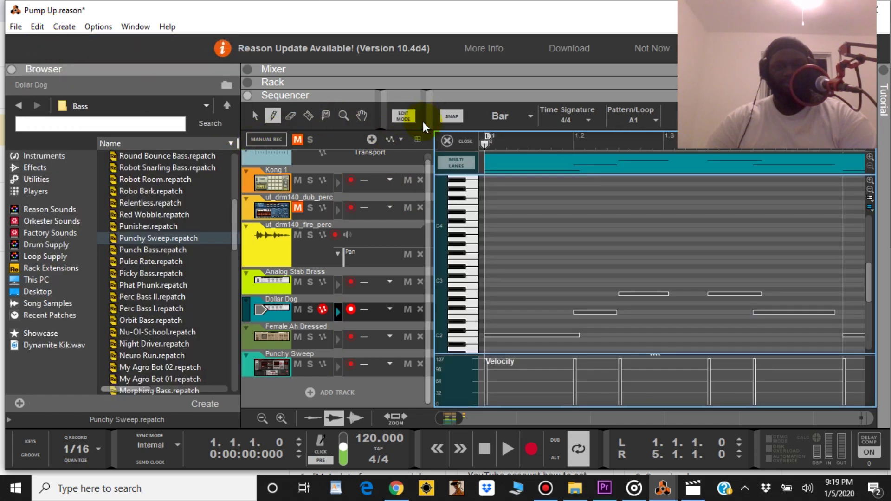
pyautogui.click(447, 140)
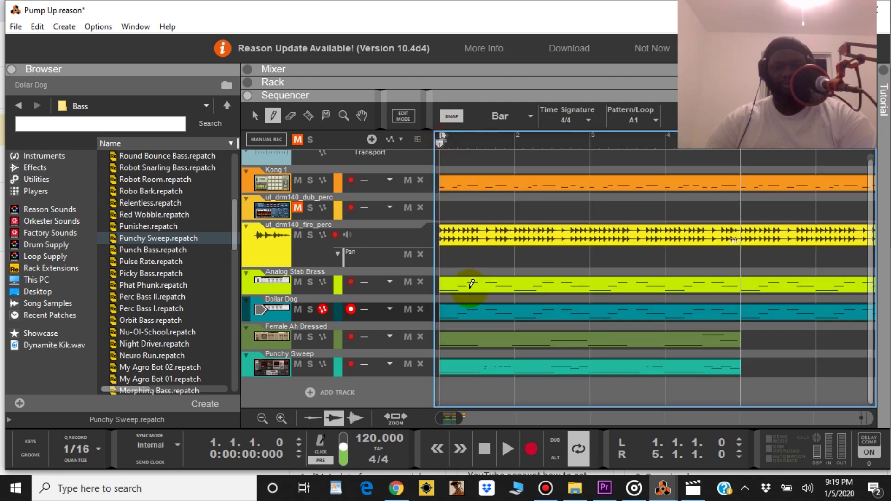
# Draw a one-bar clip at bar 1 in the Pan lane of ut_drm140_fire_perc and open it in Edit Mode
pyautogui.click(387, 257)
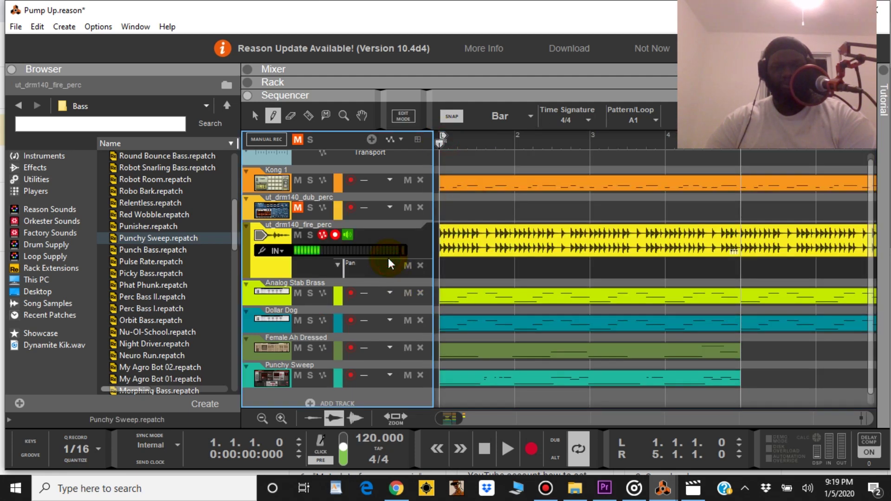
pyautogui.click(440, 272)
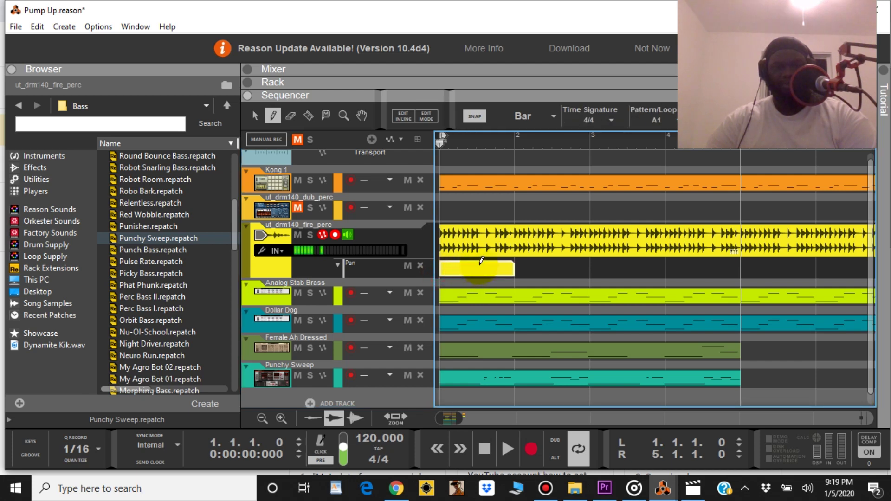
pyautogui.click(480, 119)
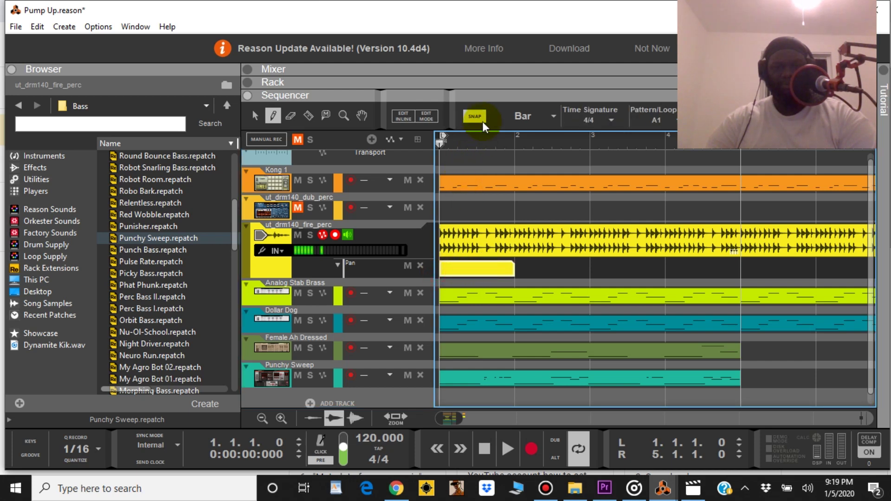
pyautogui.click(423, 118)
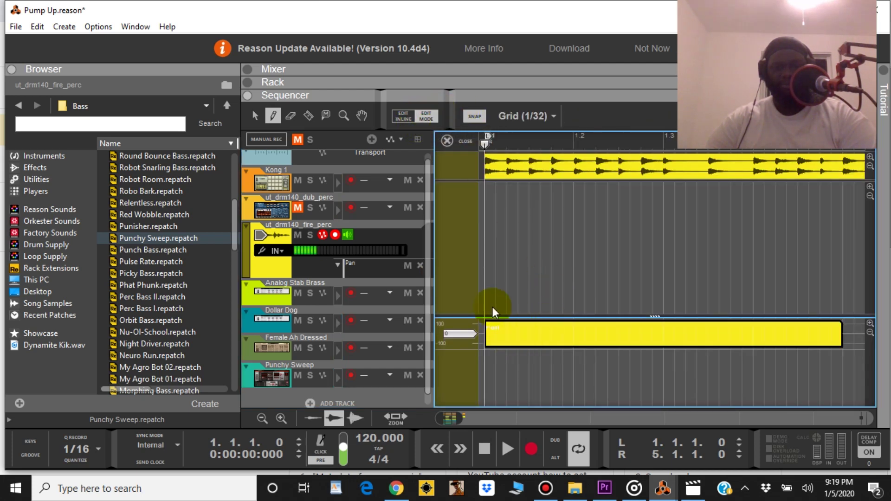
# Draw a zigzag pan curve alternating between about -100 and 100 on every beat from 1.1 to bar 2, and close the clip editor
pyautogui.click(491, 337)
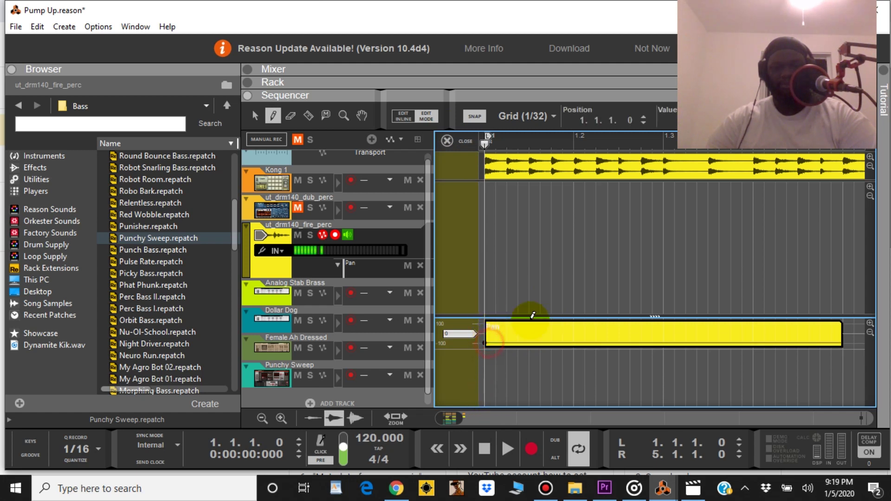
pyautogui.click(574, 321)
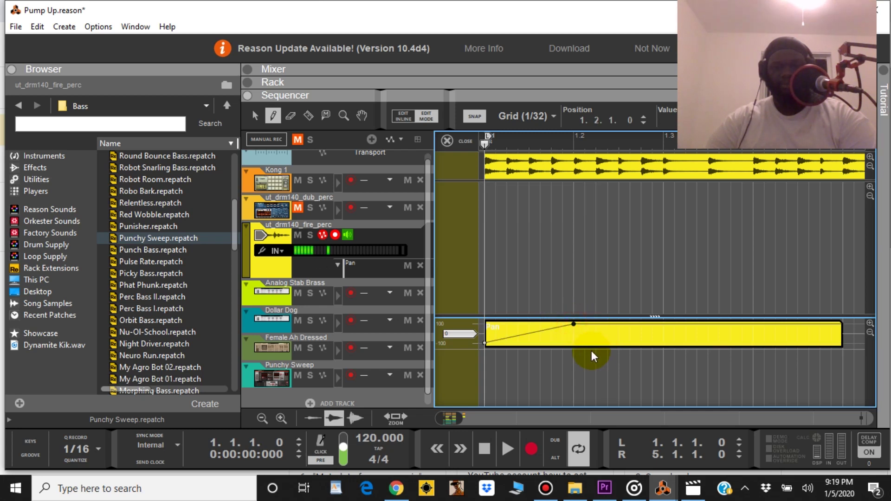
pyautogui.click(663, 343)
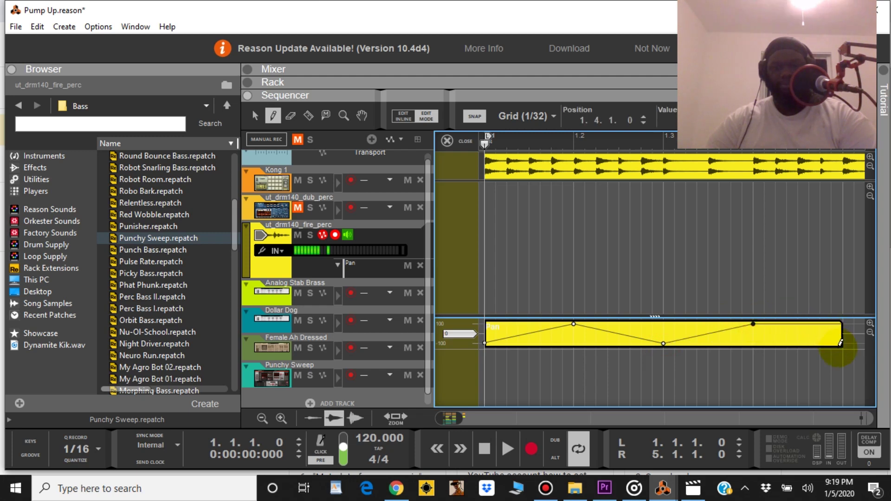
pyautogui.click(843, 341)
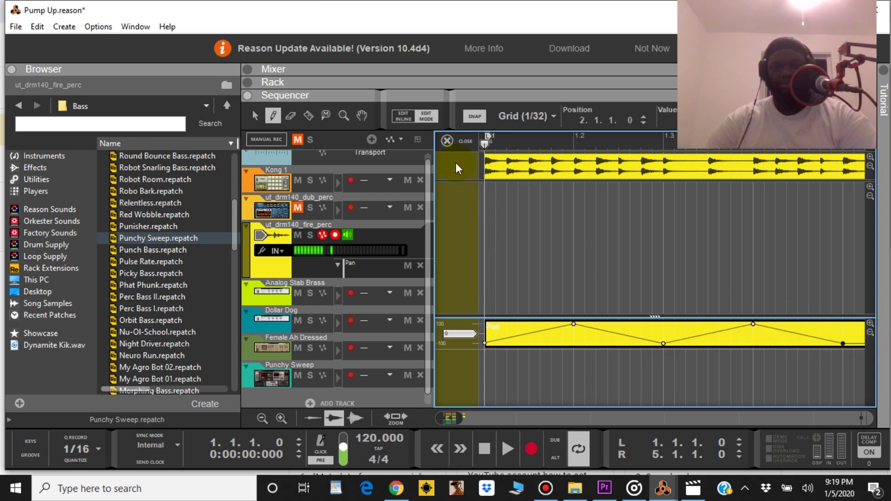
pyautogui.click(447, 141)
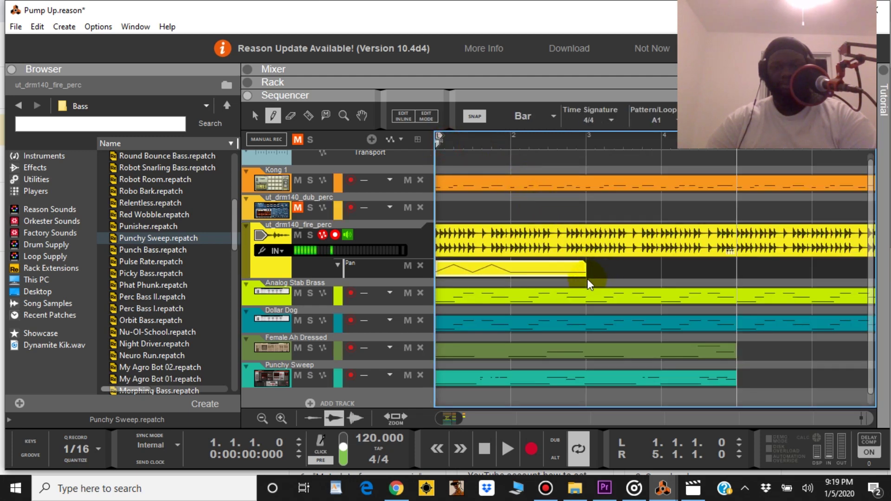
# Shorten the pan automation clip to one bar and copy it to bars 2, 3 and 4 of the lane
pyautogui.click(251, 117)
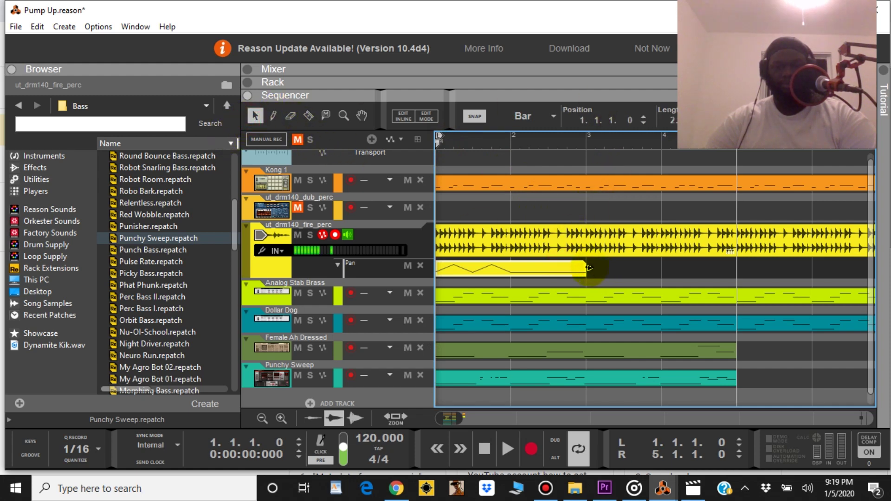
pyautogui.moveTo(588, 268); pyautogui.dragTo(502, 289)
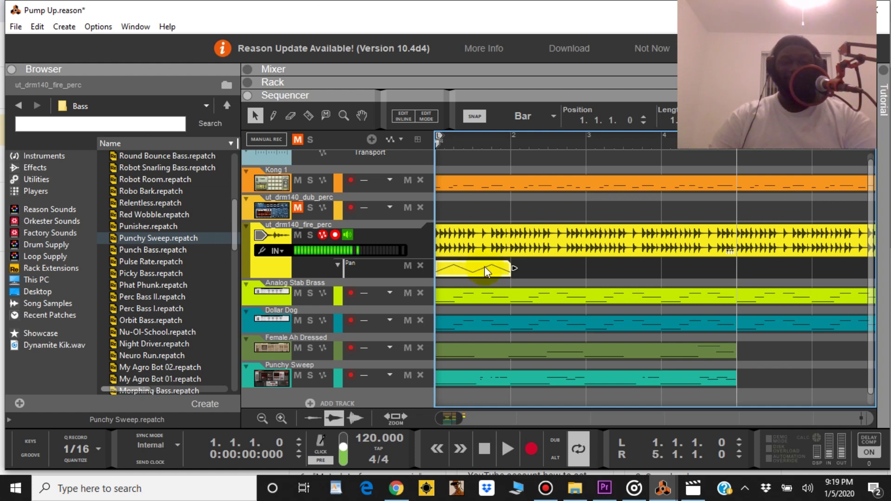
pyautogui.moveTo(555, 272); pyautogui.dragTo(656, 262)
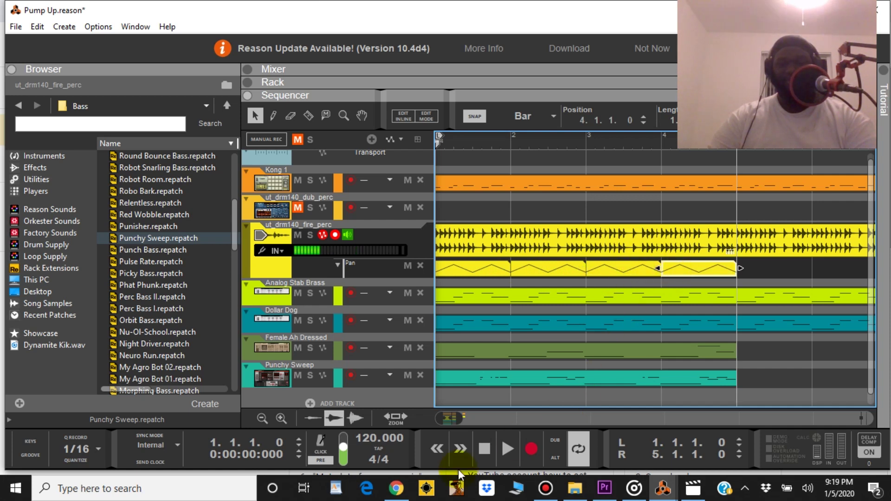
# Play the four-bar loop to hear the panned percussion, and return the stopped playback to the start
pyautogui.click(503, 448)
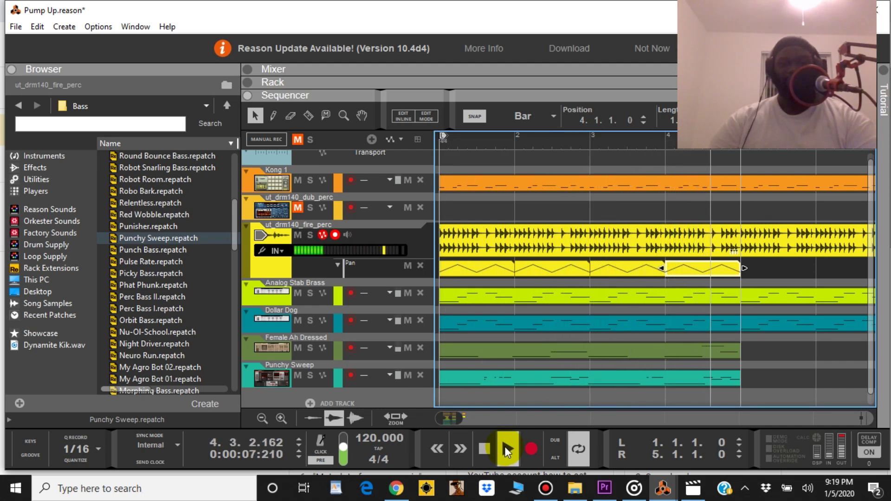
pyautogui.doubleClick(484, 447)
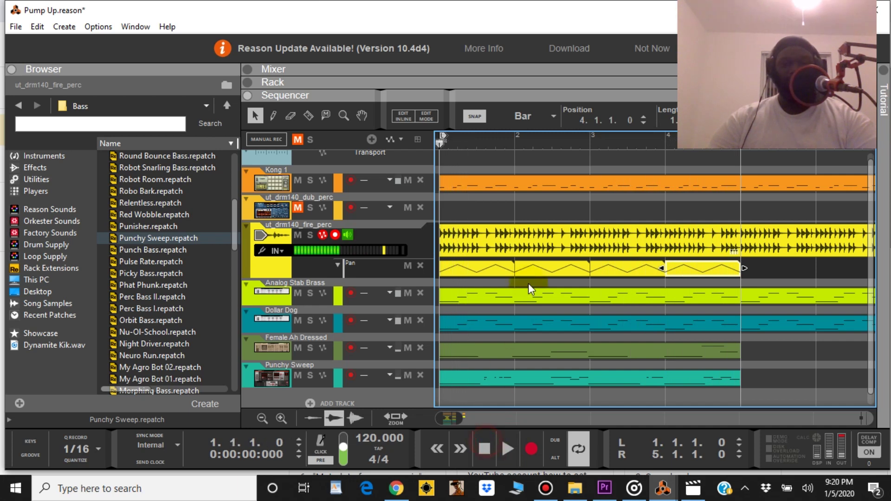
# Delete the copied pan automation clips in bars 4, 3 and 2 of the ut_drm140_fire_perc Pan lane
pyautogui.rightClick(702, 265)
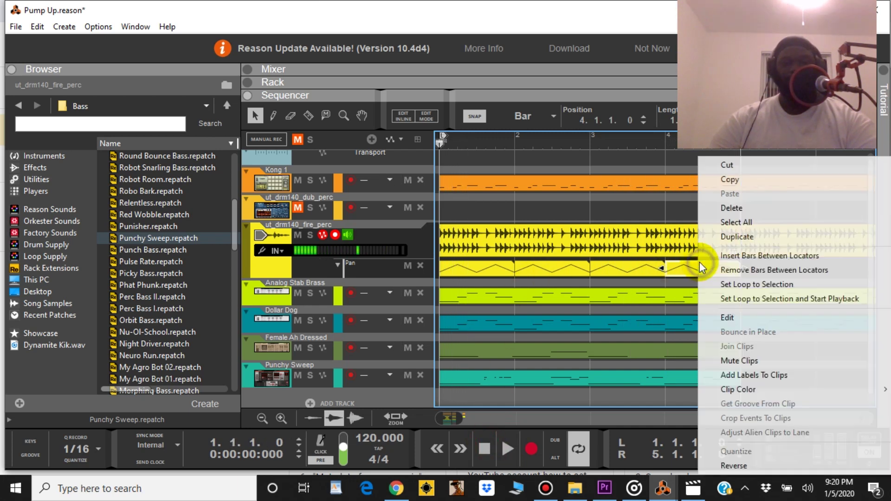
pyautogui.click(727, 207)
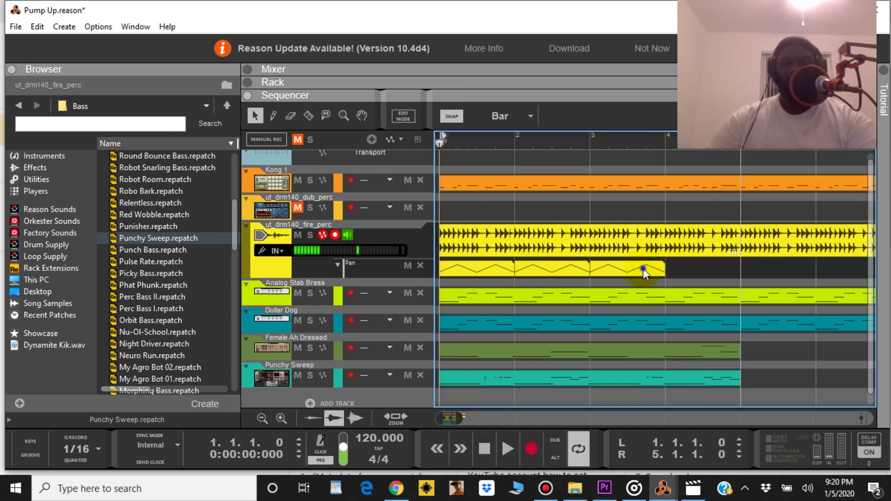
pyautogui.rightClick(642, 265)
pyautogui.click(674, 209)
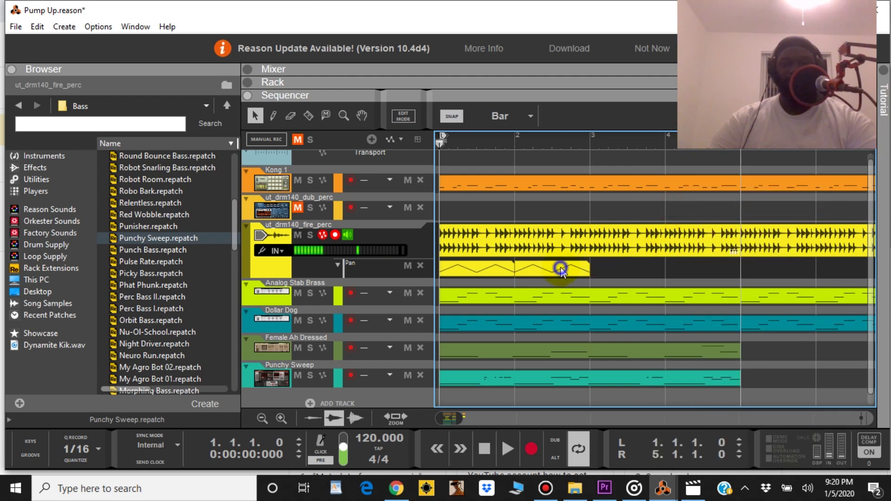
pyautogui.rightClick(574, 265)
pyautogui.click(611, 206)
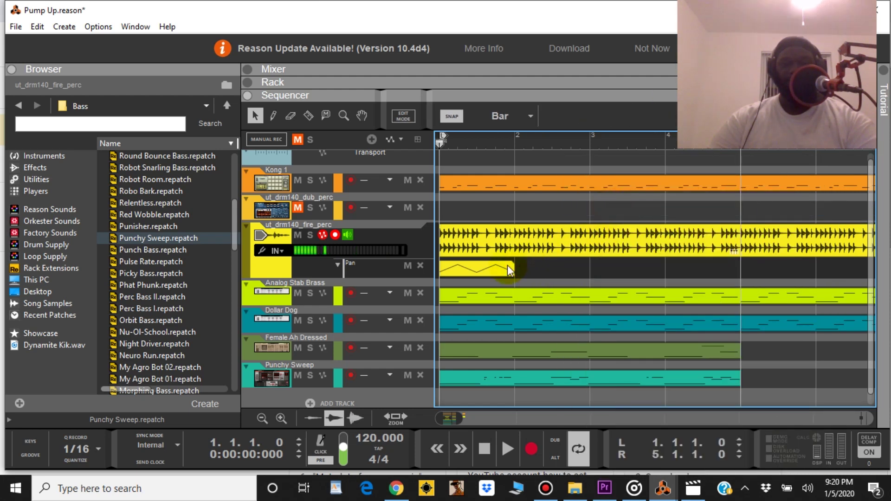
# Reduce the remaining pan clip's curve to a single rise from about -100 at bar 1 to about 100 at bar 2
pyautogui.doubleClick(478, 274)
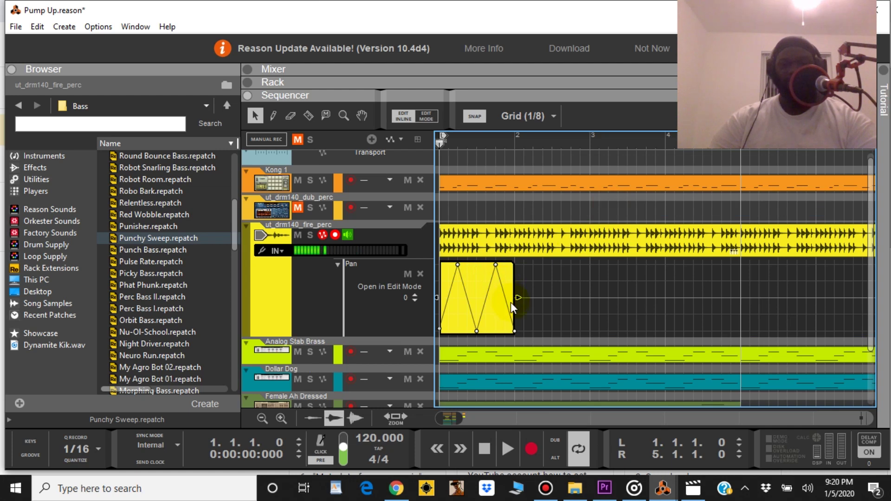
pyautogui.rightClick(477, 329)
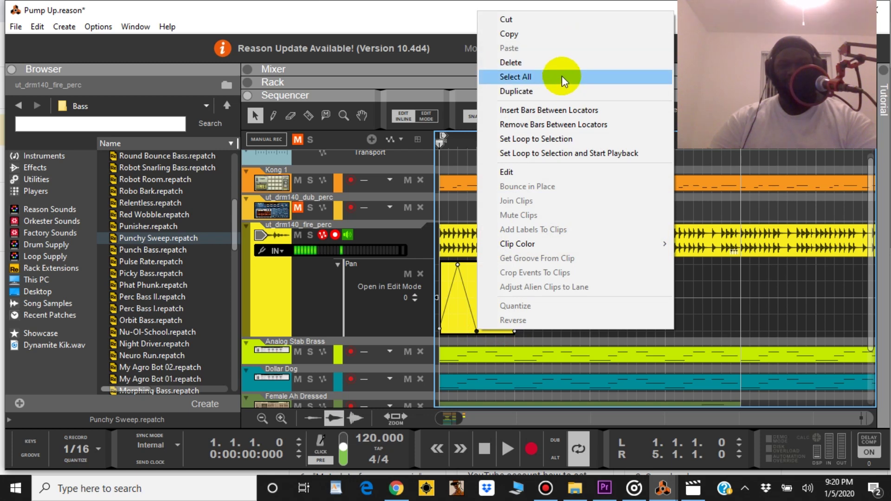
pyautogui.click(562, 62)
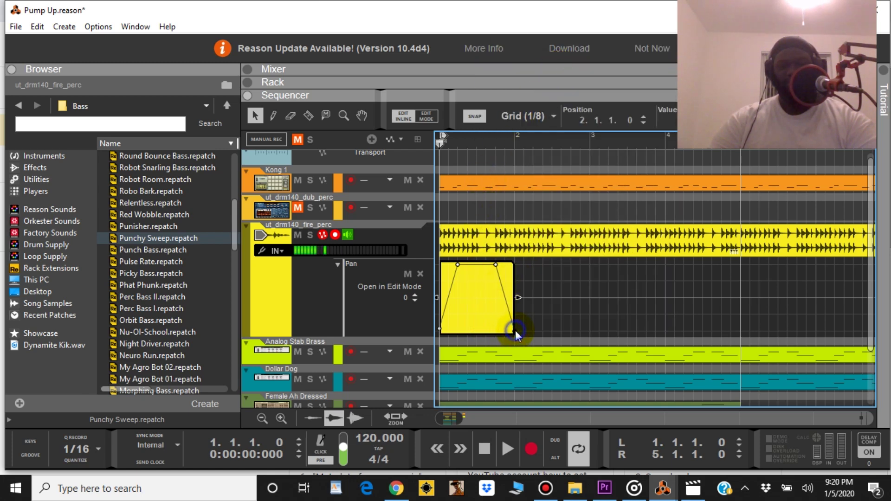
pyautogui.rightClick(515, 330)
pyautogui.click(568, 63)
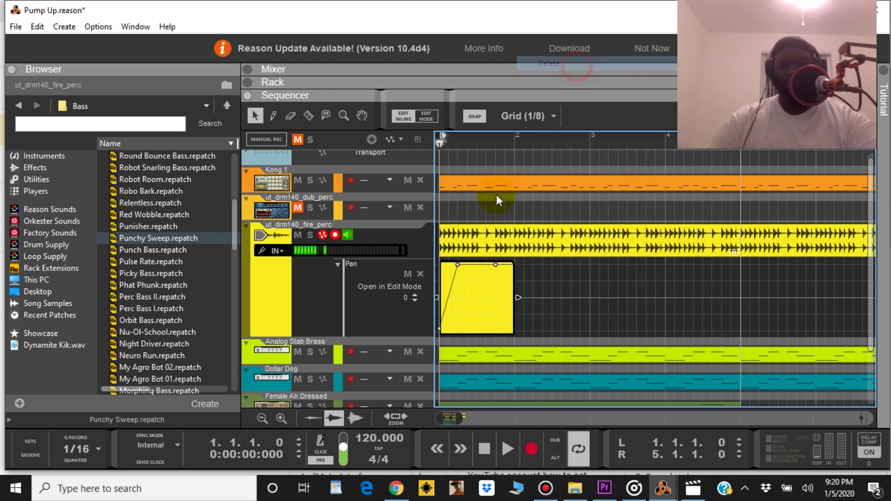
pyautogui.rightClick(457, 264)
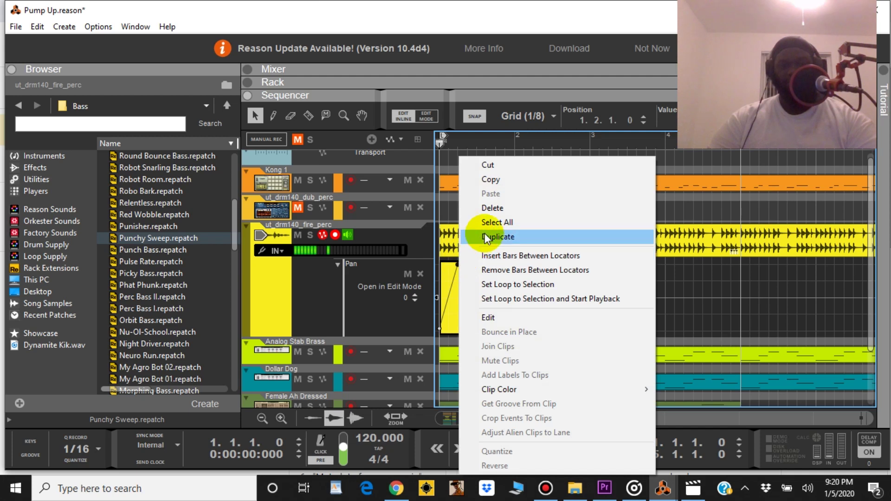
pyautogui.click(520, 208)
pyautogui.click(506, 264)
pyautogui.moveTo(509, 266); pyautogui.dragTo(511, 262)
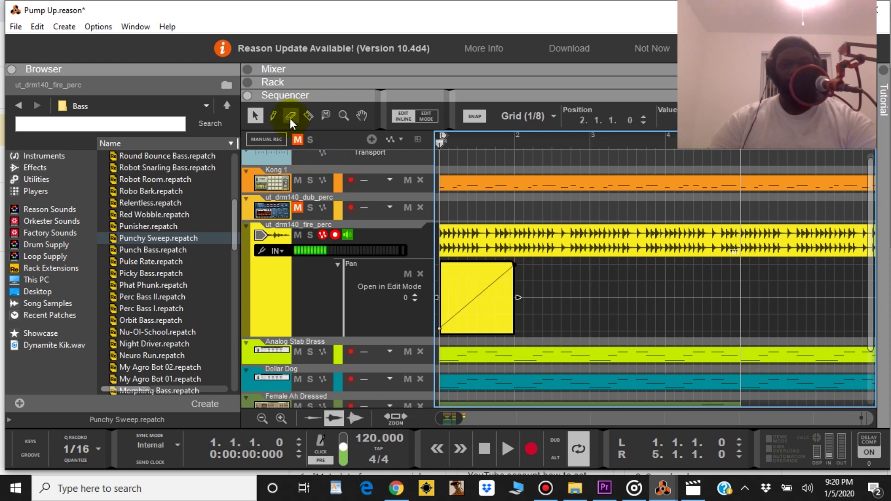
# Draw further pan points at about -100 on bar 3, 100 on bar 4 and -100 on bar 5
pyautogui.click(590, 331)
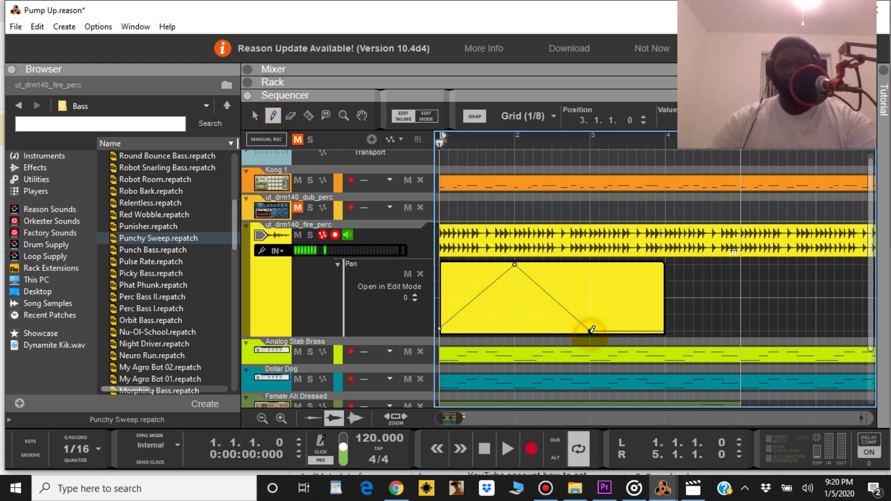
pyautogui.click(665, 263)
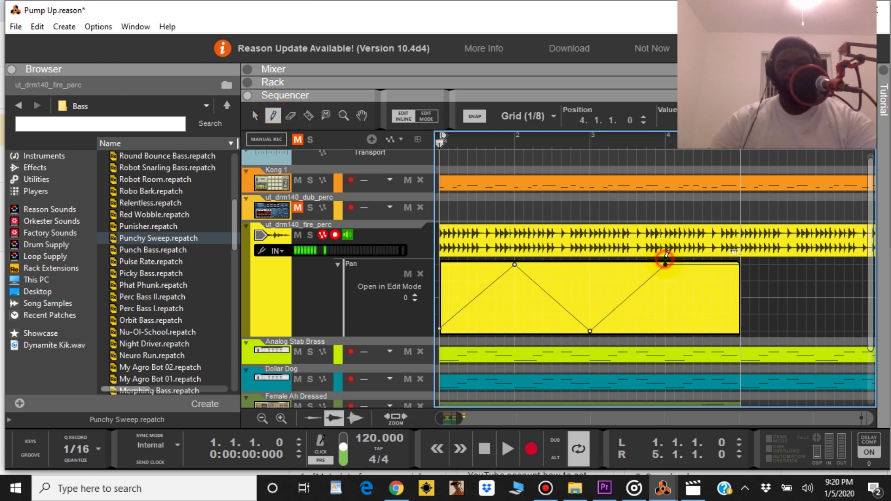
pyautogui.click(741, 333)
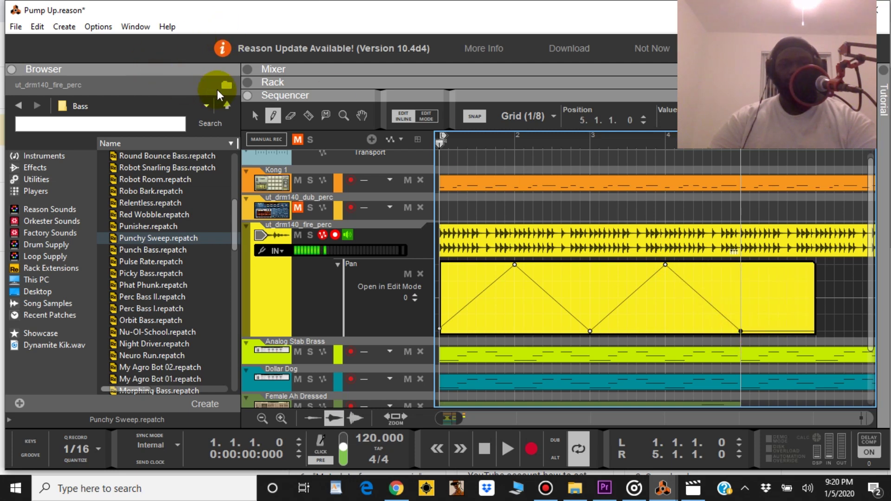
# Open the pan clip in Edit Mode and shorten it to end at bar 5
pyautogui.click(256, 116)
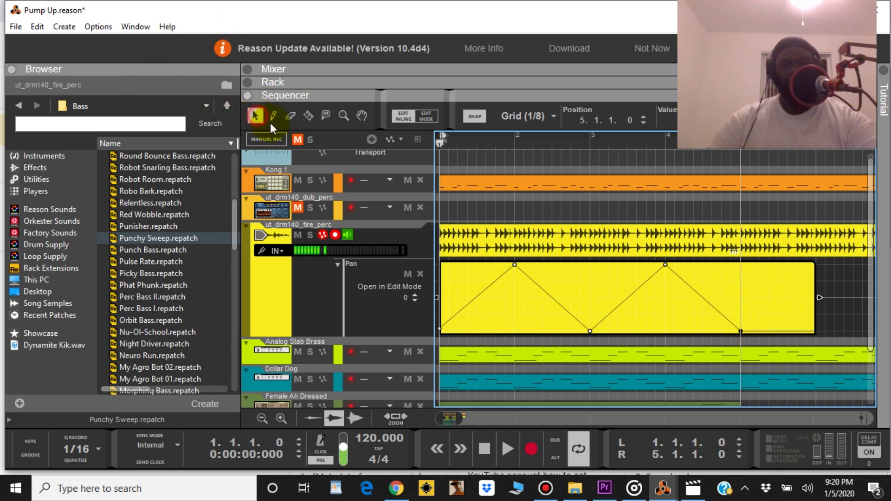
pyautogui.click(422, 118)
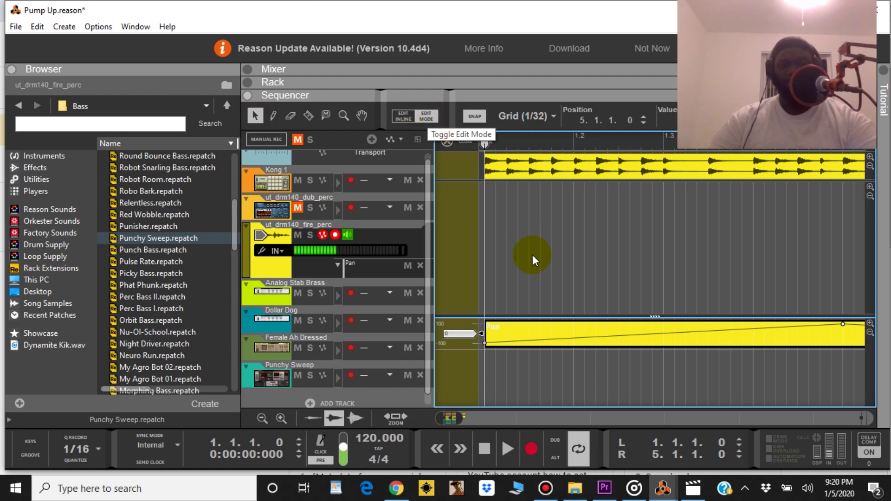
pyautogui.moveTo(464, 419); pyautogui.dragTo(536, 408)
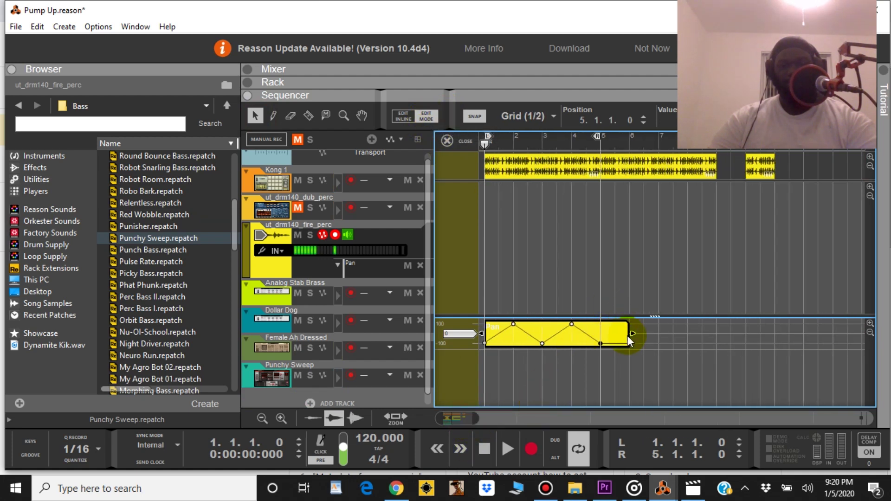
pyautogui.moveTo(633, 332); pyautogui.dragTo(602, 345)
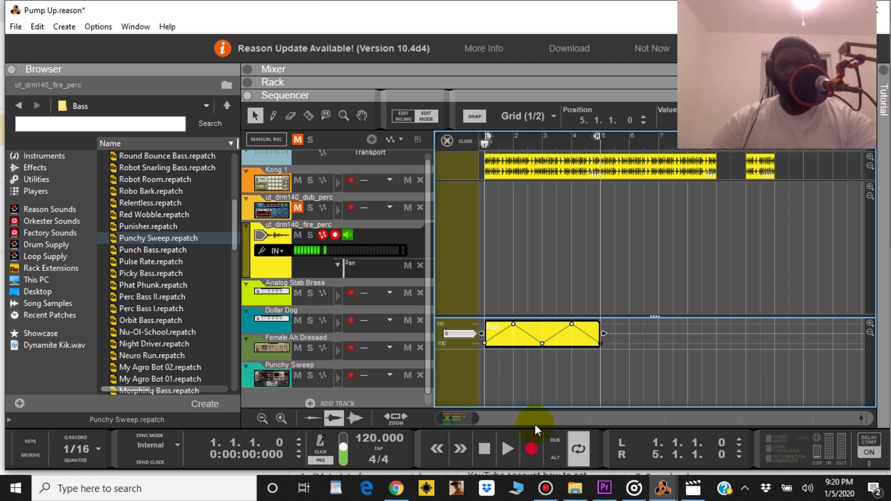
# Play the loop with the slower panning, close the clip editor and copy the four-bar pan clip to bar 5
pyautogui.click(504, 449)
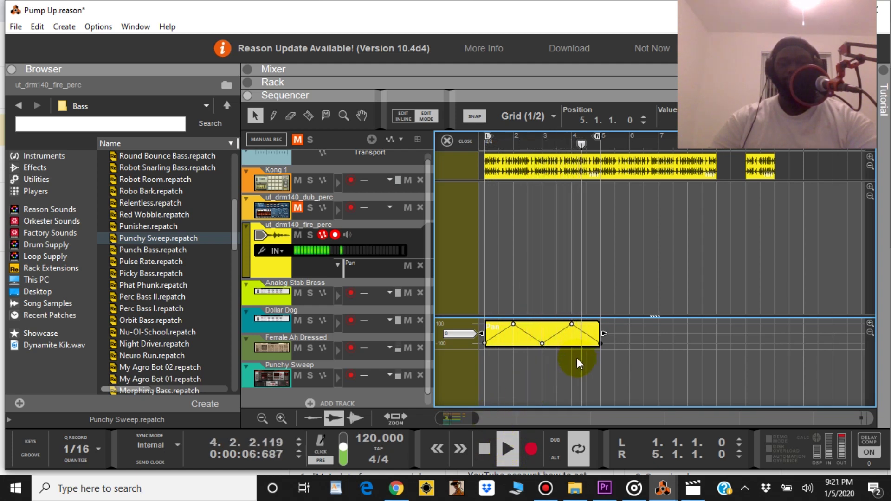
pyautogui.click(446, 140)
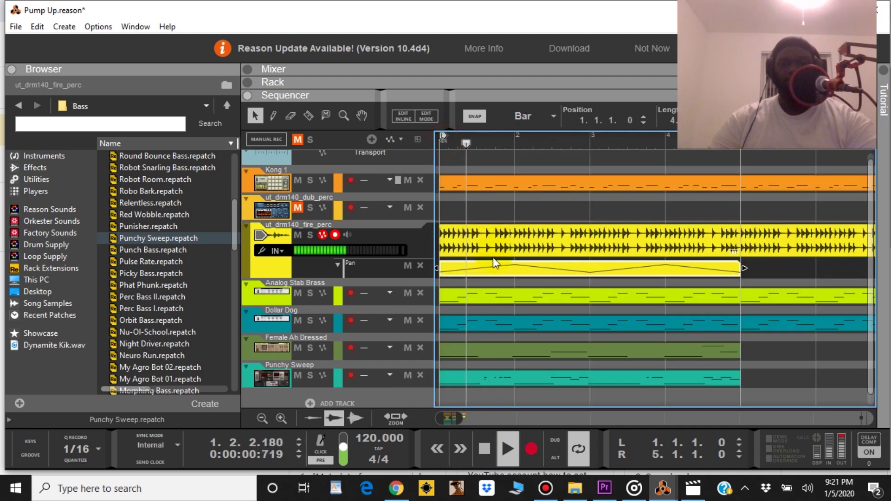
pyautogui.moveTo(462, 417); pyautogui.dragTo(496, 418)
pyautogui.moveTo(487, 268); pyautogui.dragTo(563, 282)
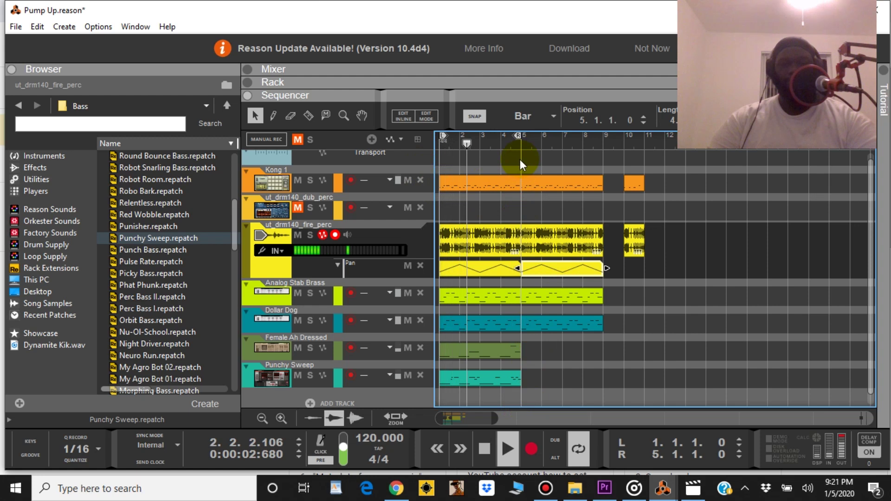
# Turn off the solo on ut_drm140_fire_perc in the mixer and save the song
pyautogui.doubleClick(446, 69)
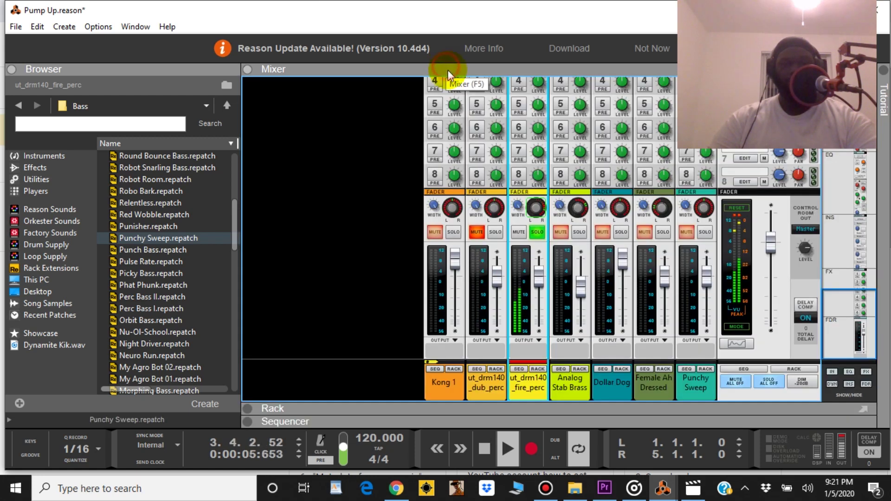
pyautogui.click(537, 232)
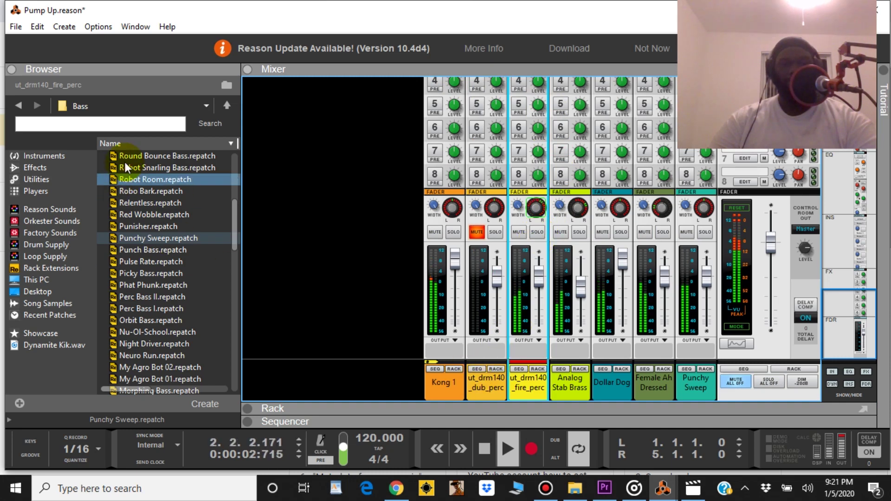
pyautogui.click(21, 27)
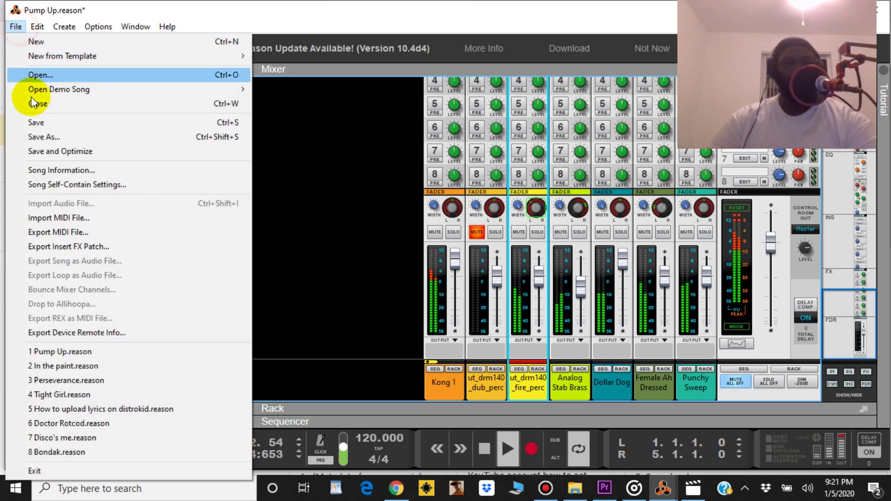
pyautogui.click(35, 122)
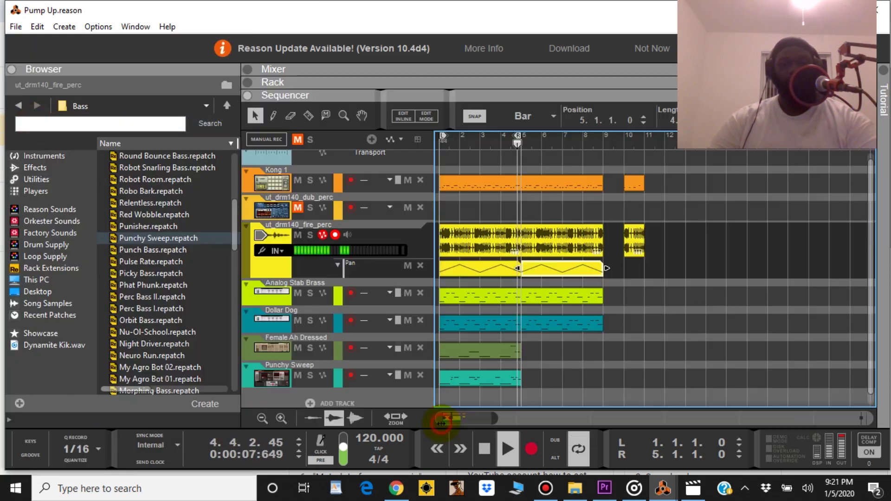
# In the sequencer, move the one-bar Kong 1 and ut_drm140_fire_perc clips from bar 10 to bar 9 and extend the loop to bar 10
pyautogui.click(442, 421)
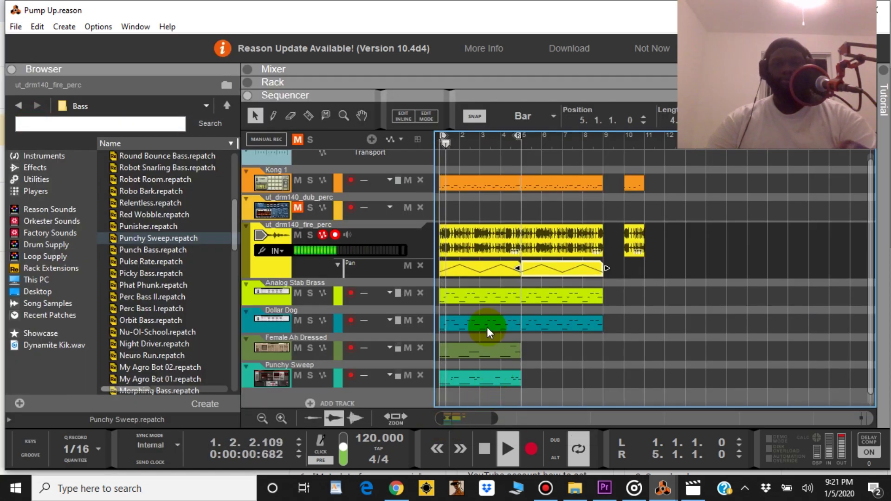
pyautogui.moveTo(520, 135); pyautogui.dragTo(608, 160)
pyautogui.moveTo(626, 293); pyautogui.dragTo(617, 179)
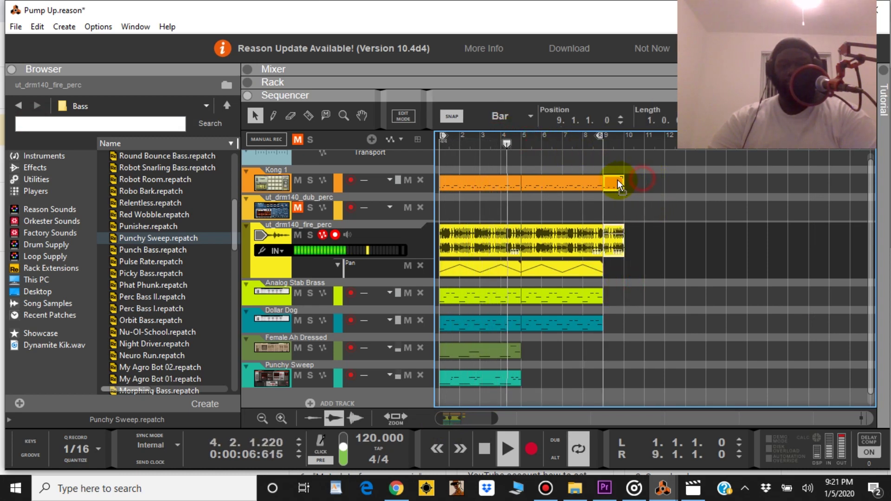
pyautogui.moveTo(601, 135); pyautogui.dragTo(627, 141)
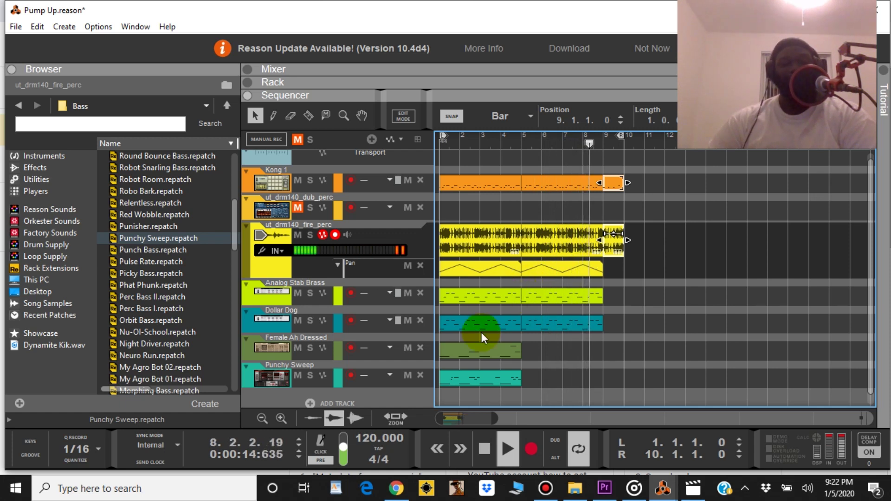
# Stop the playback and return the song position to the start
pyautogui.click(482, 451)
pyautogui.click(482, 450)
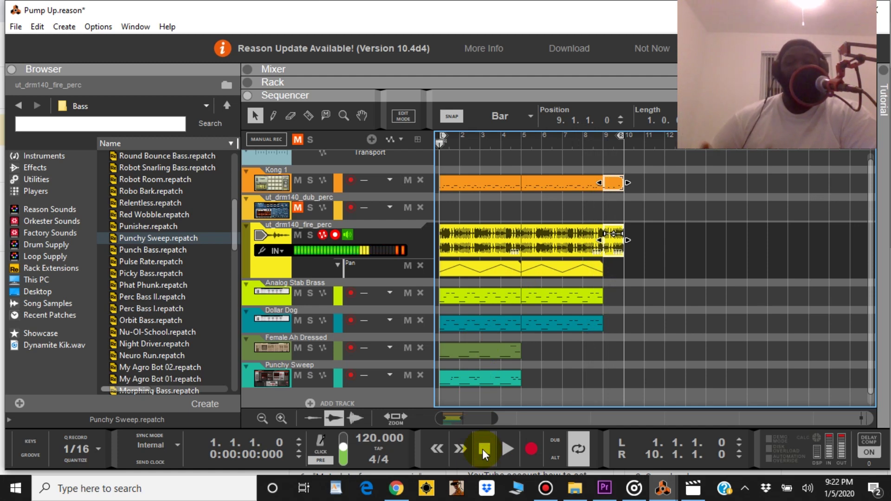
pyautogui.click(541, 496)
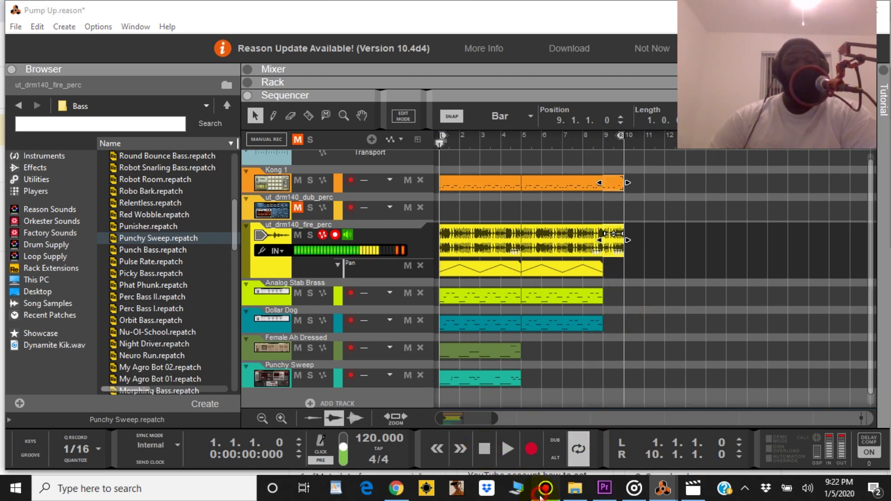